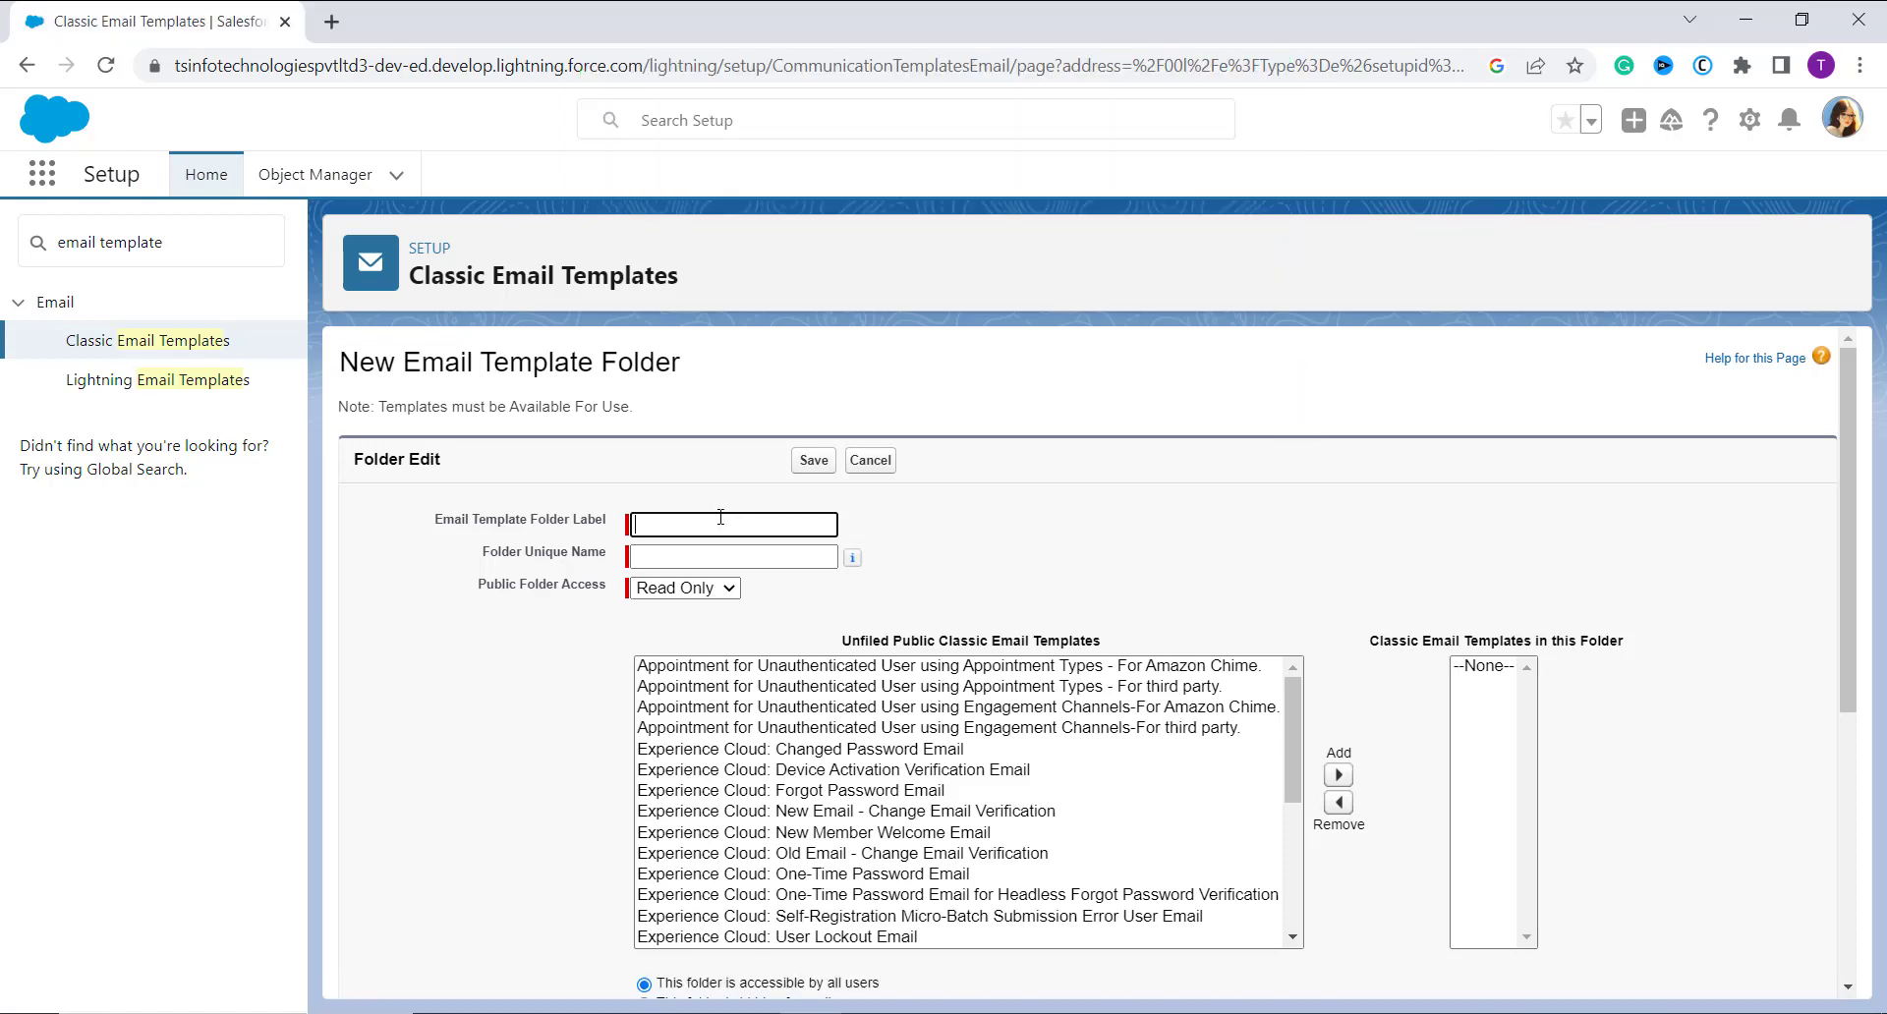
Step: Create the folder 'New Template Folder' with Read/Write public folder access and save it
{"action": "type", "text": "New Template Folder"}
{"action": "left_click", "coordinate": [721, 556]}
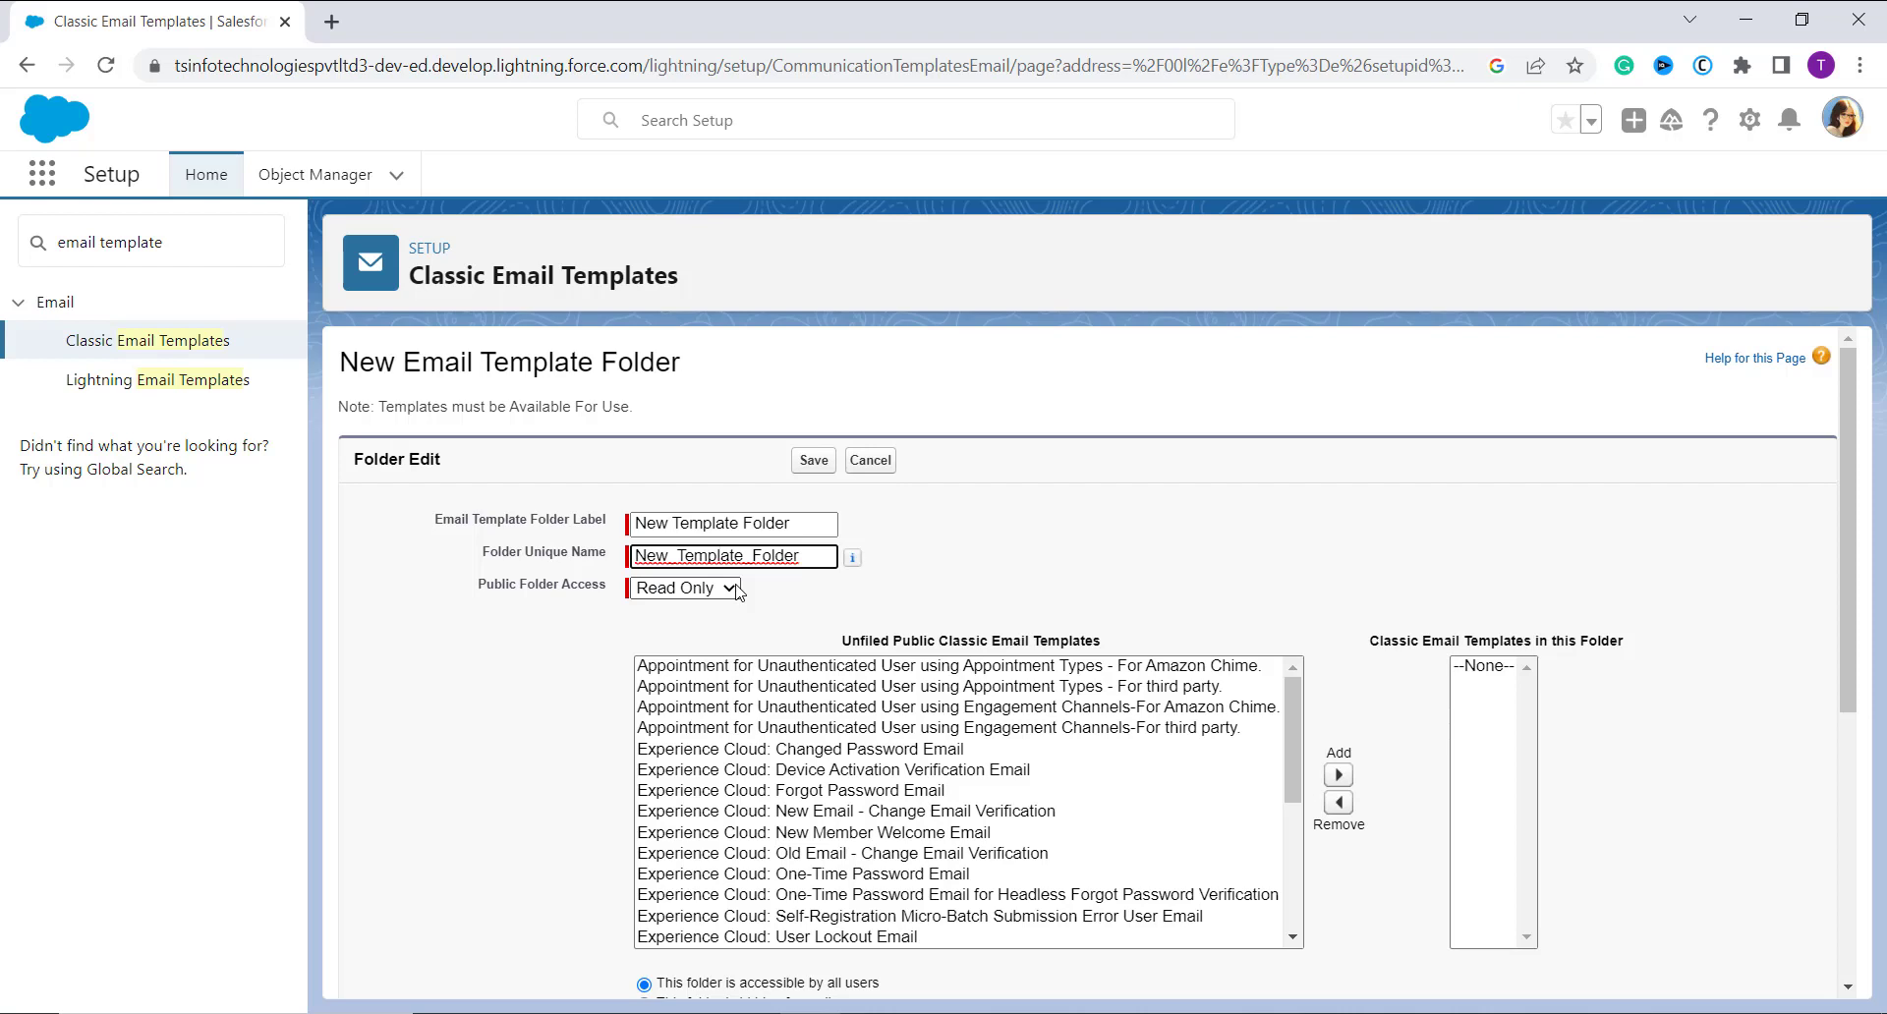
{"action": "left_click", "coordinate": [726, 589]}
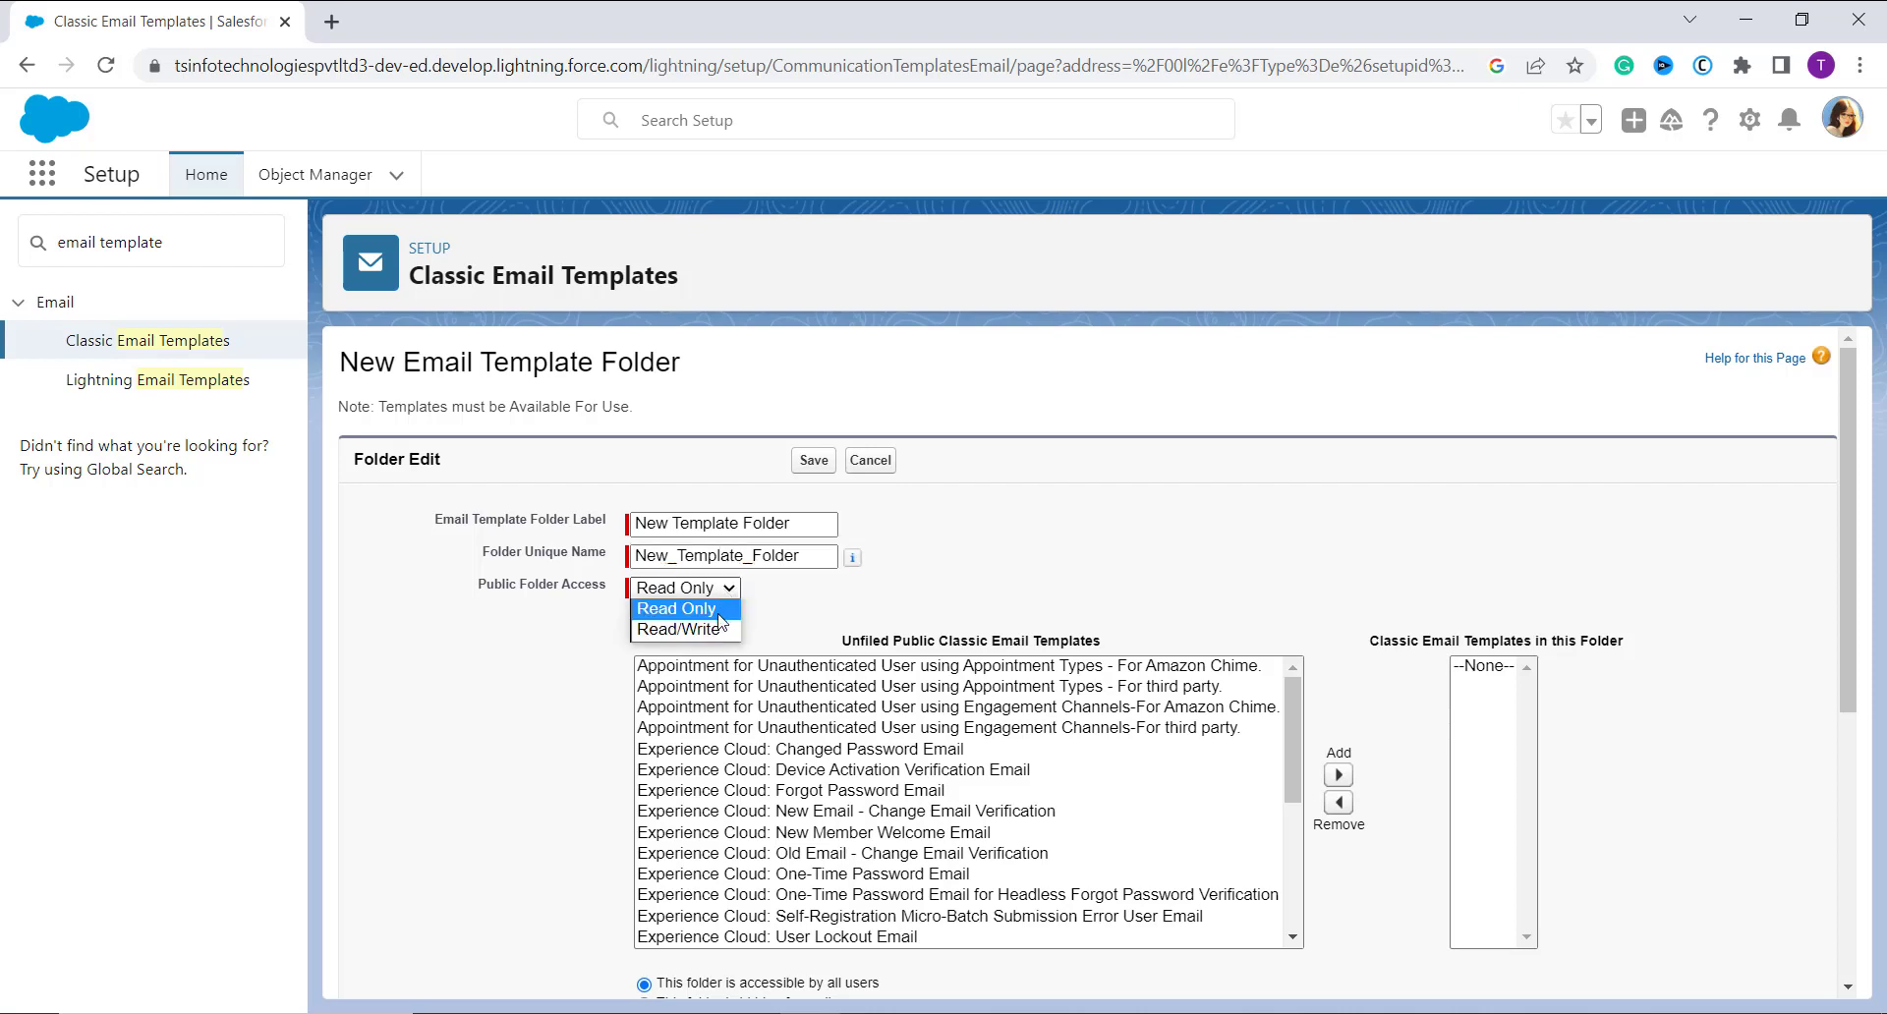
{"action": "left_click", "coordinate": [710, 631]}
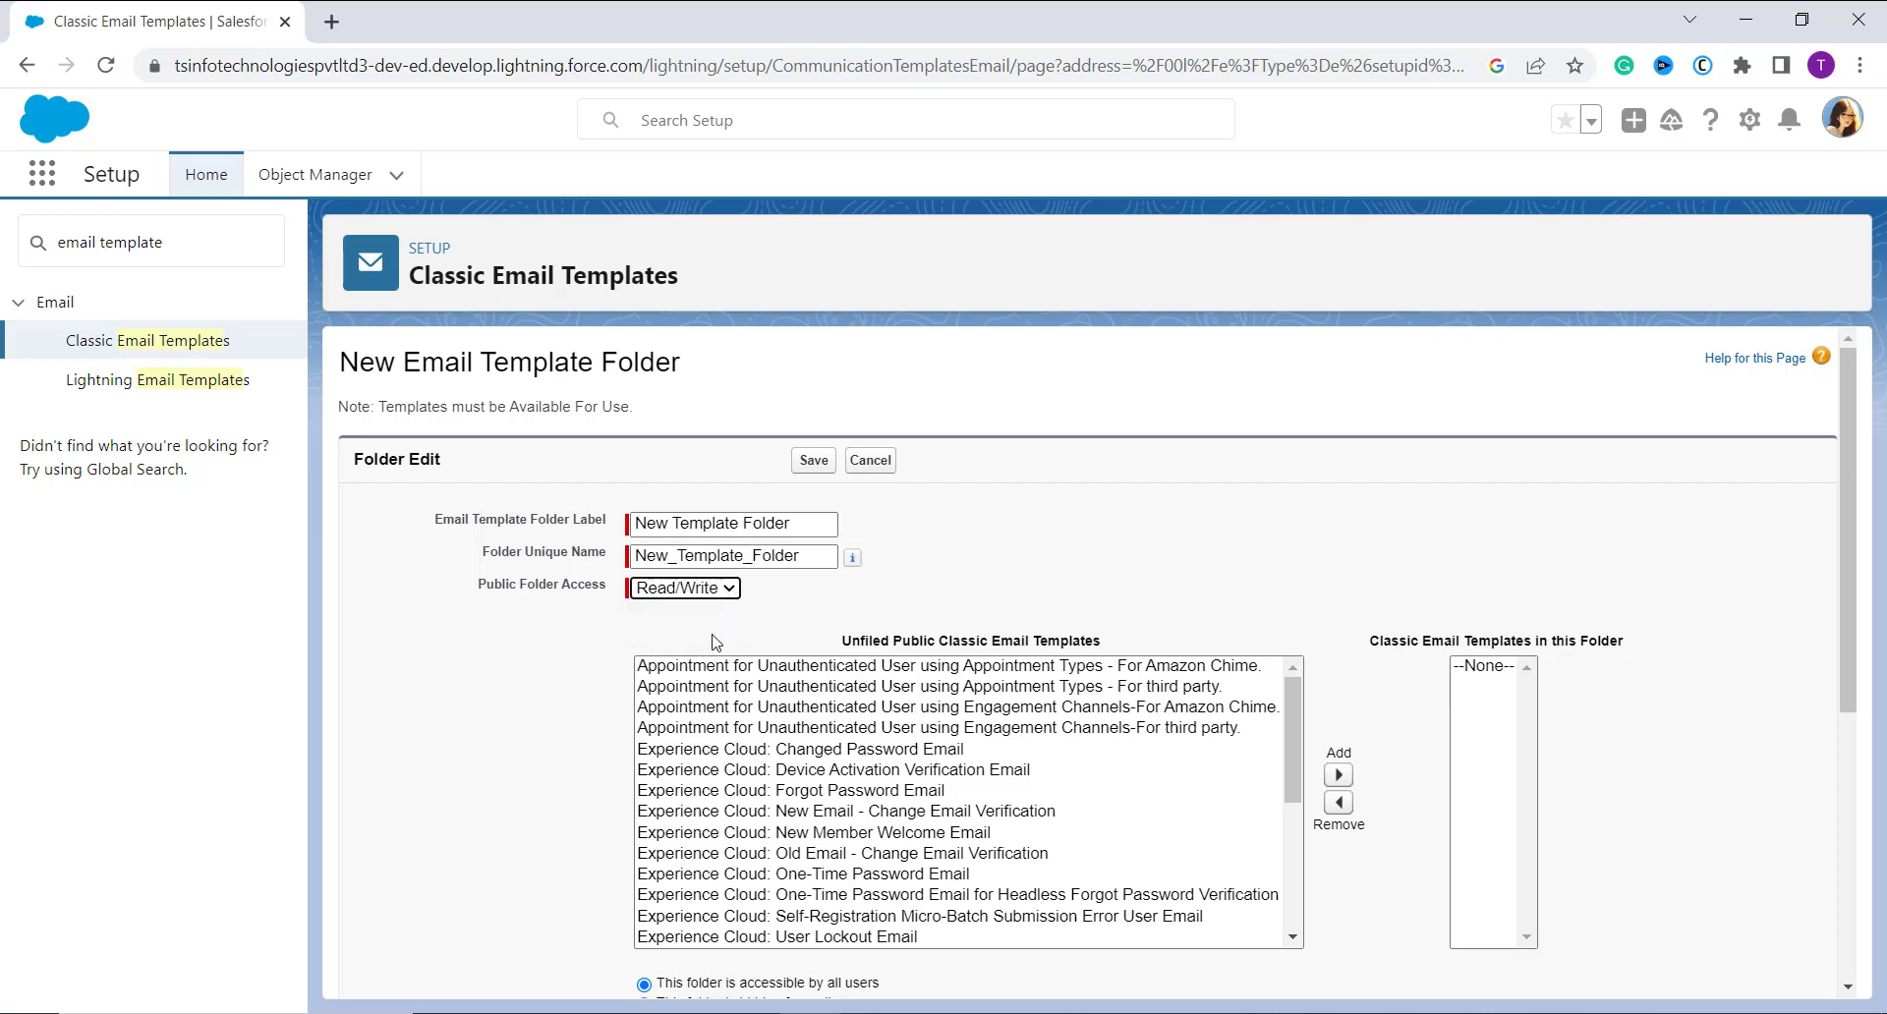
{"action": "left_click", "coordinate": [803, 462]}
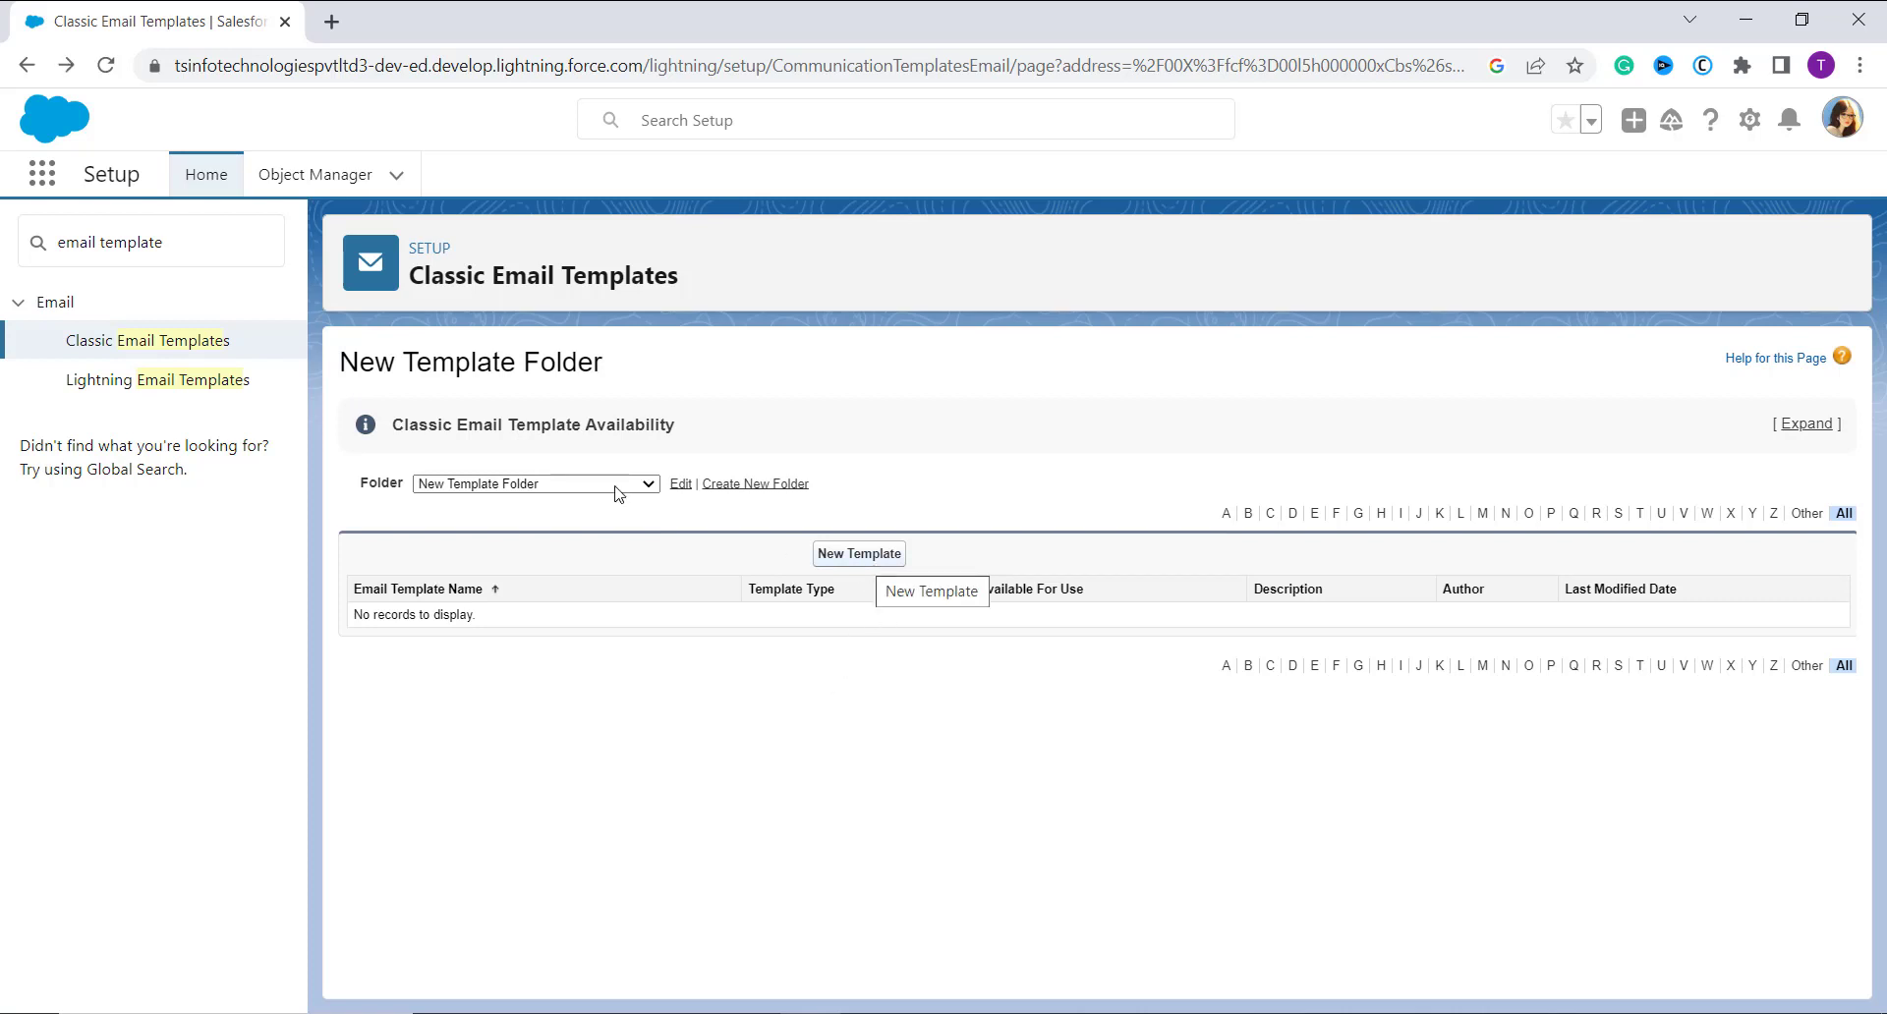
Step: From the Unfiled Public Classic Email Templates folder, start a new Visualforce template and reach Step 2
{"action": "left_click", "coordinate": [186, 341]}
{"action": "left_click", "coordinate": [647, 484]}
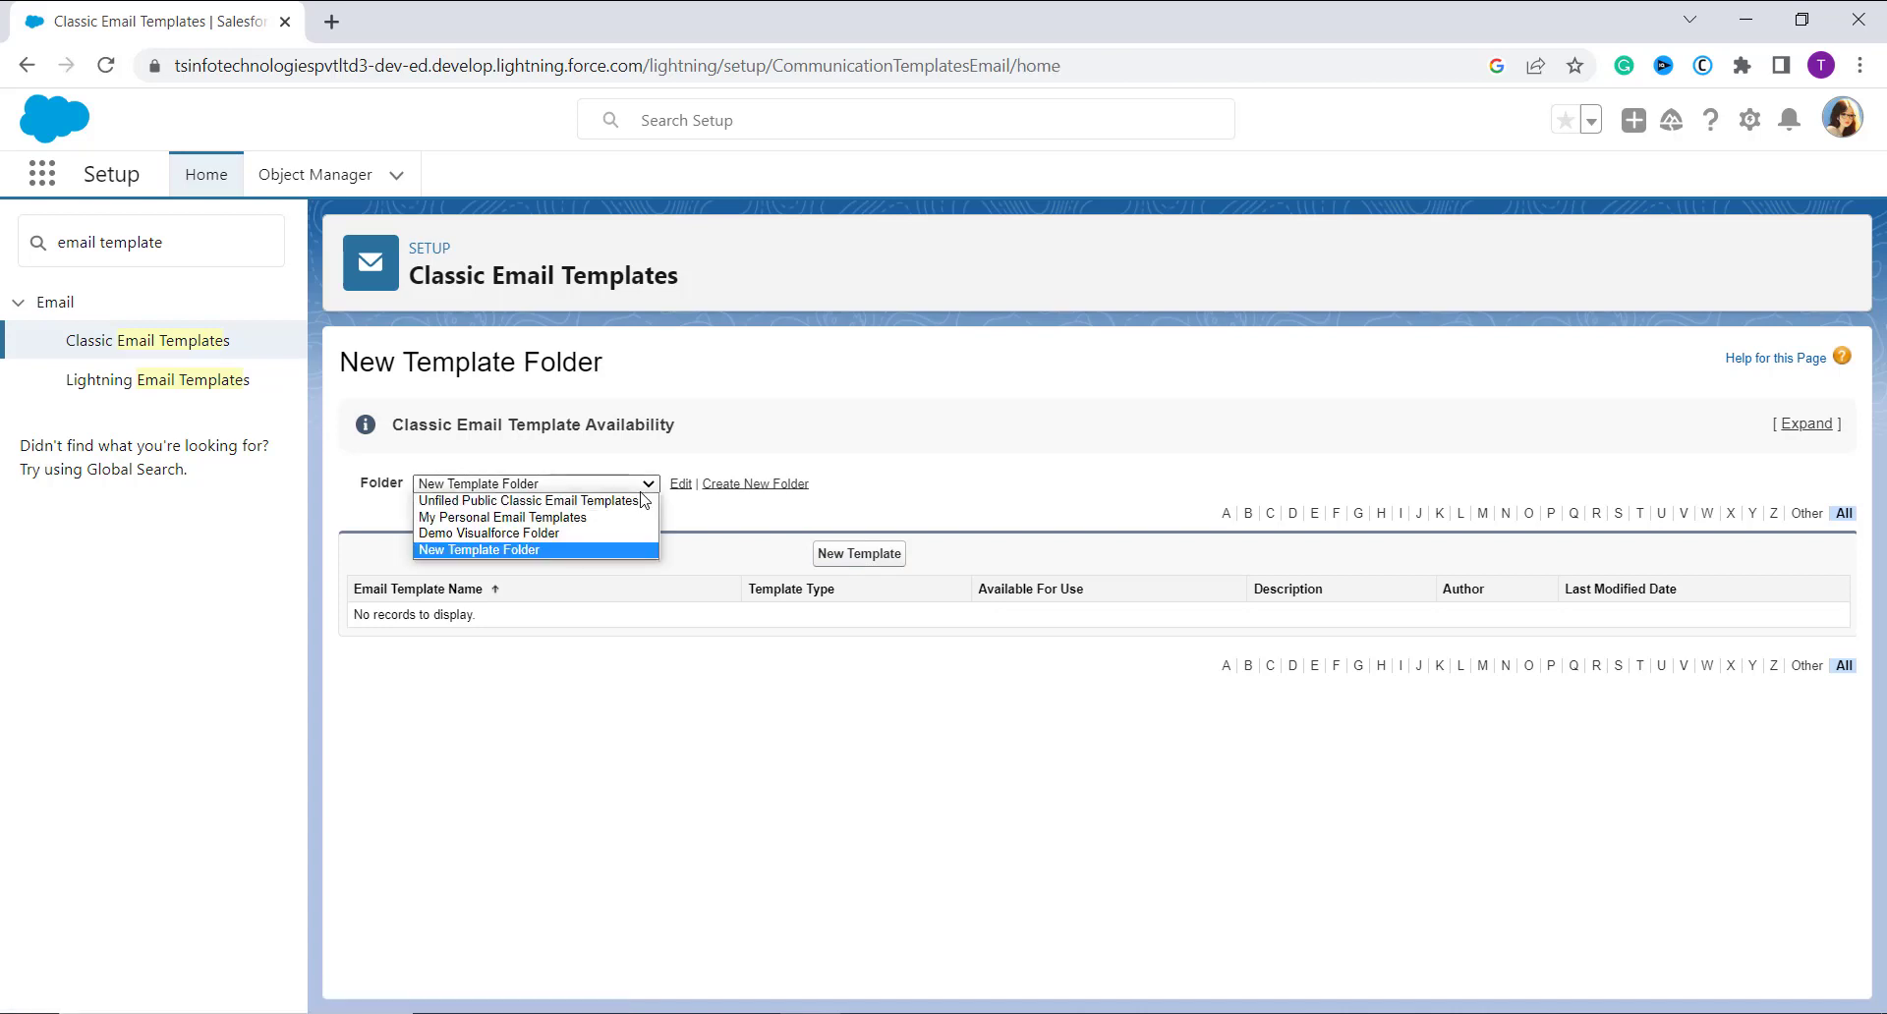
{"action": "left_click", "coordinate": [601, 504]}
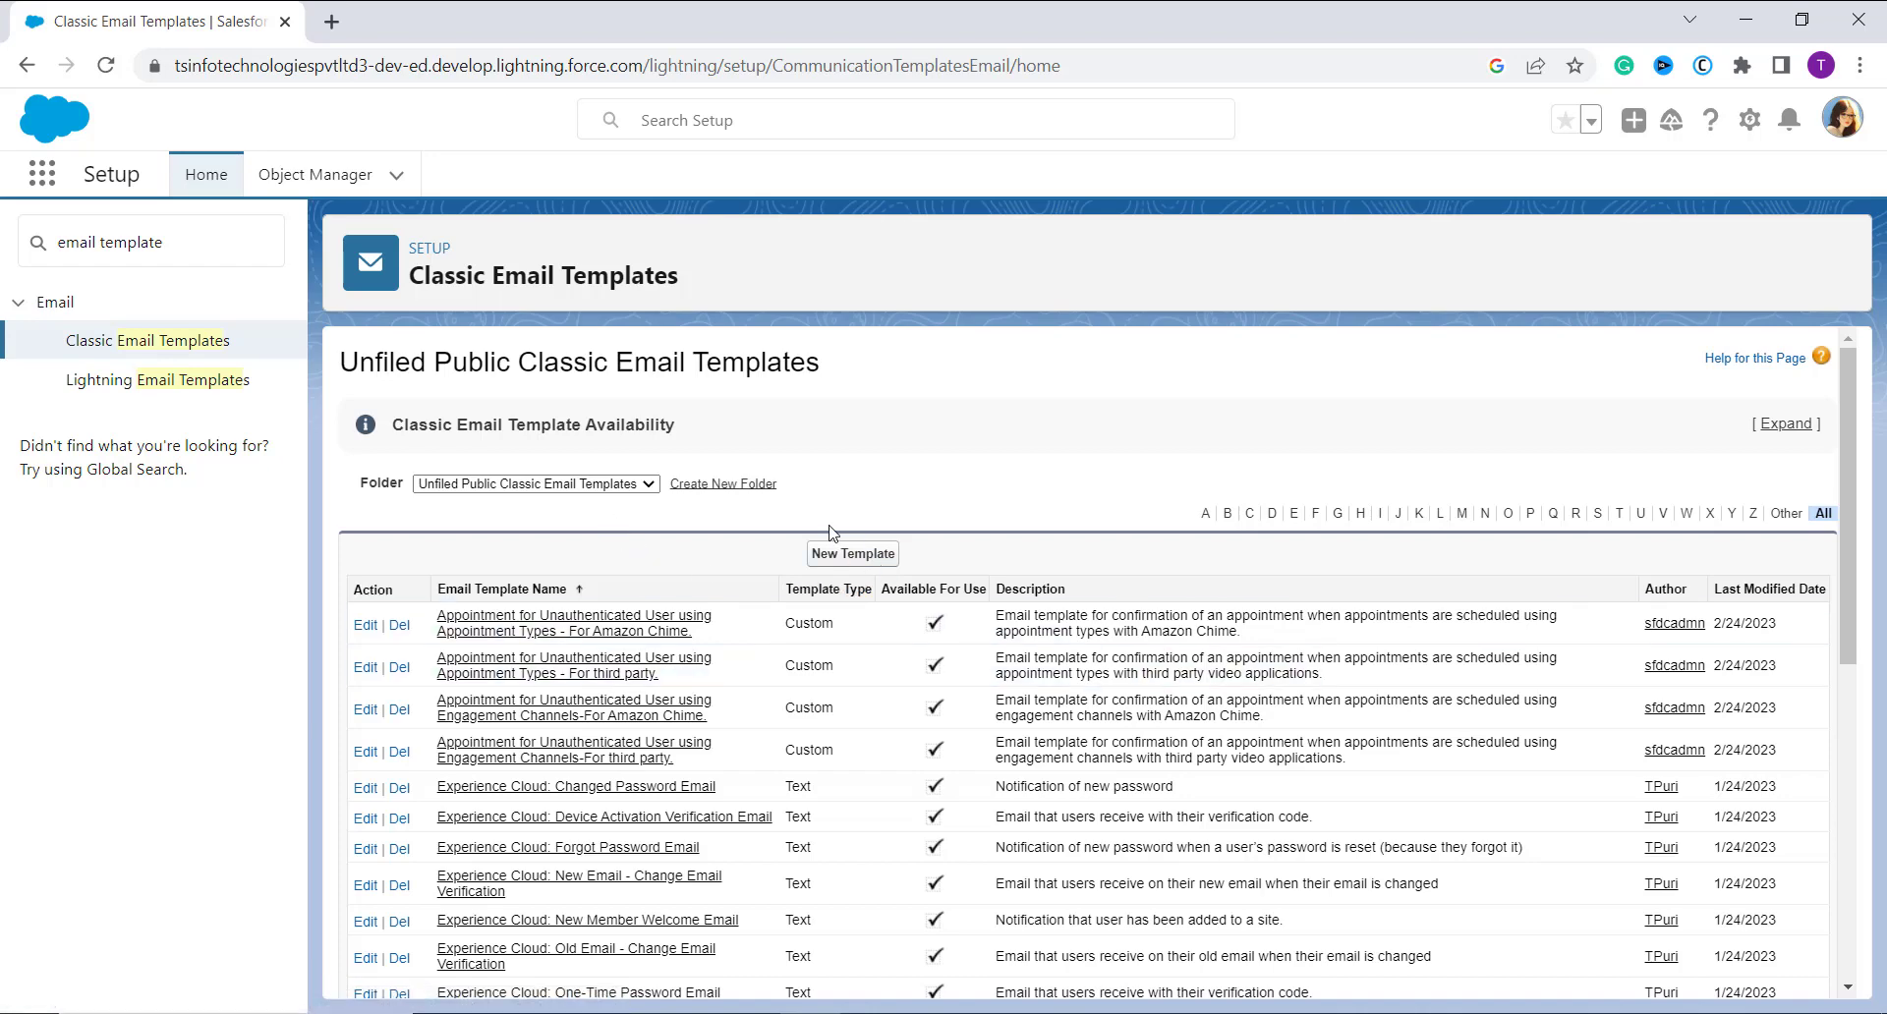
{"action": "left_click", "coordinate": [832, 557]}
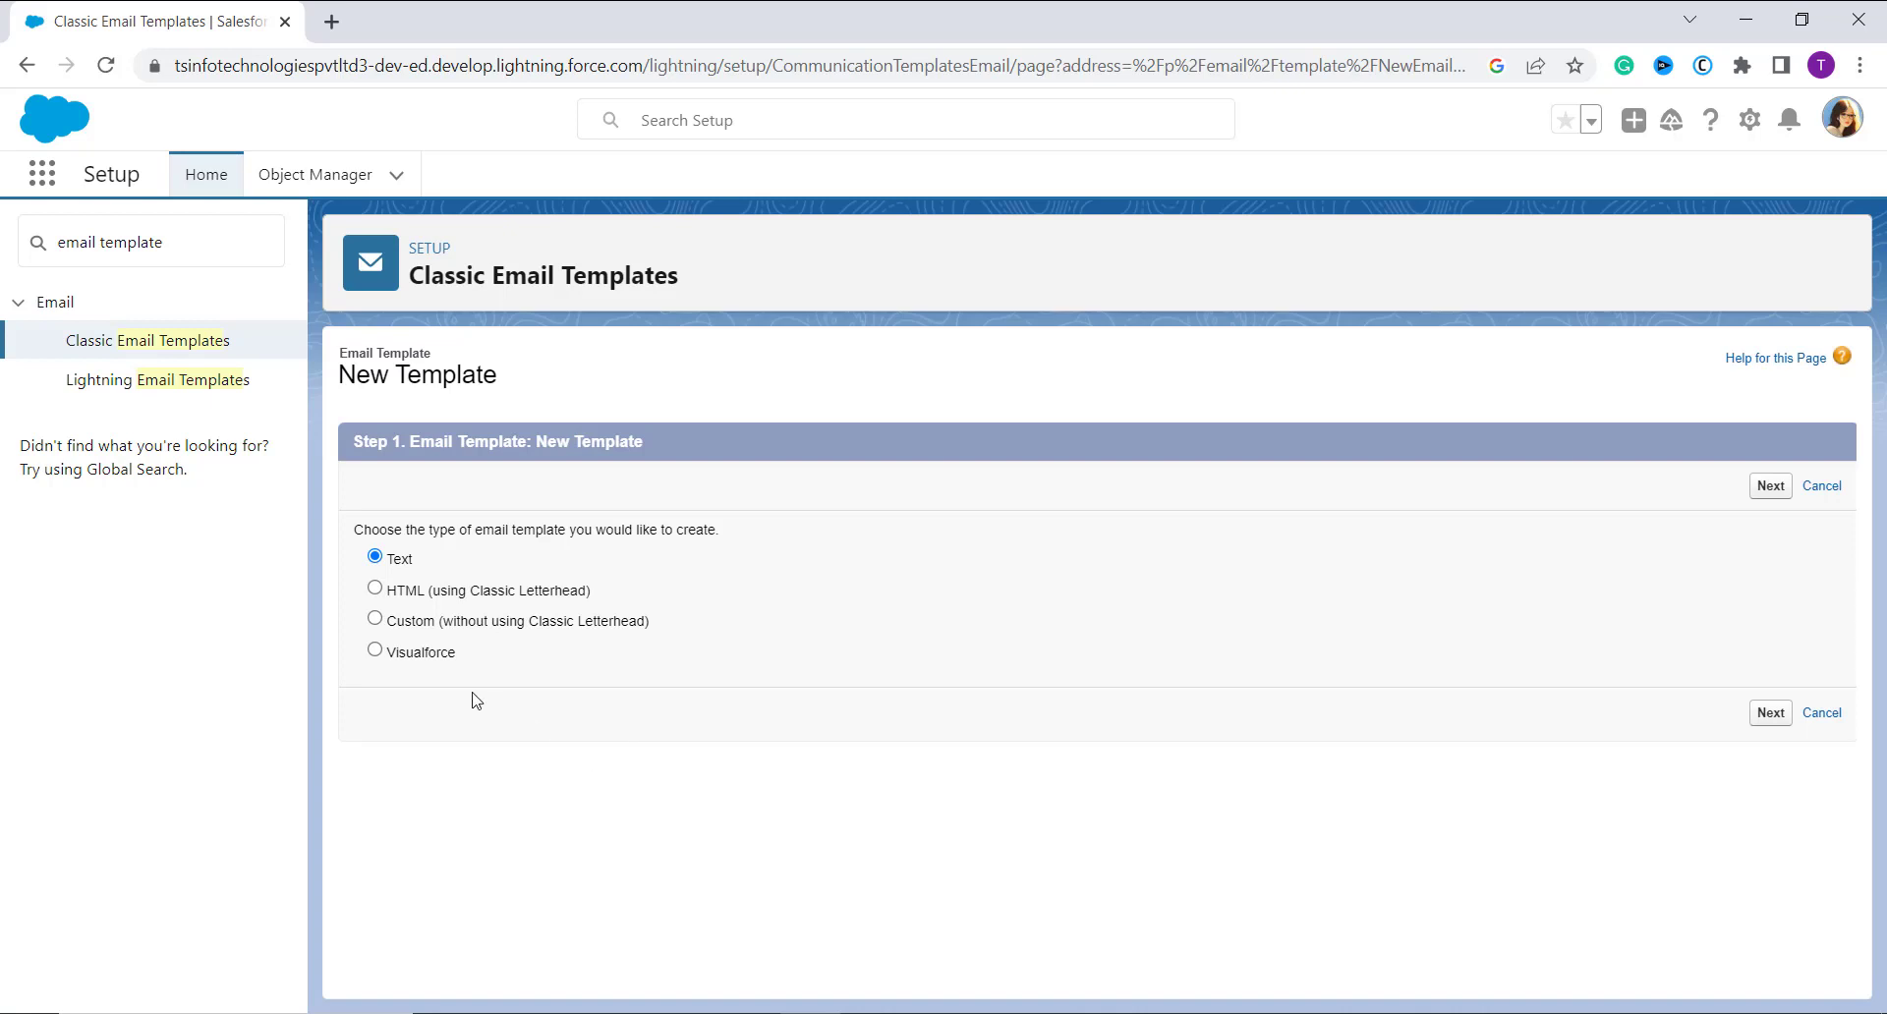
{"action": "left_click", "coordinate": [430, 653]}
{"action": "left_click", "coordinate": [1773, 716]}
{"action": "scroll", "coordinate": [978, 802], "scroll_direction": "down", "scroll_amount": 1}
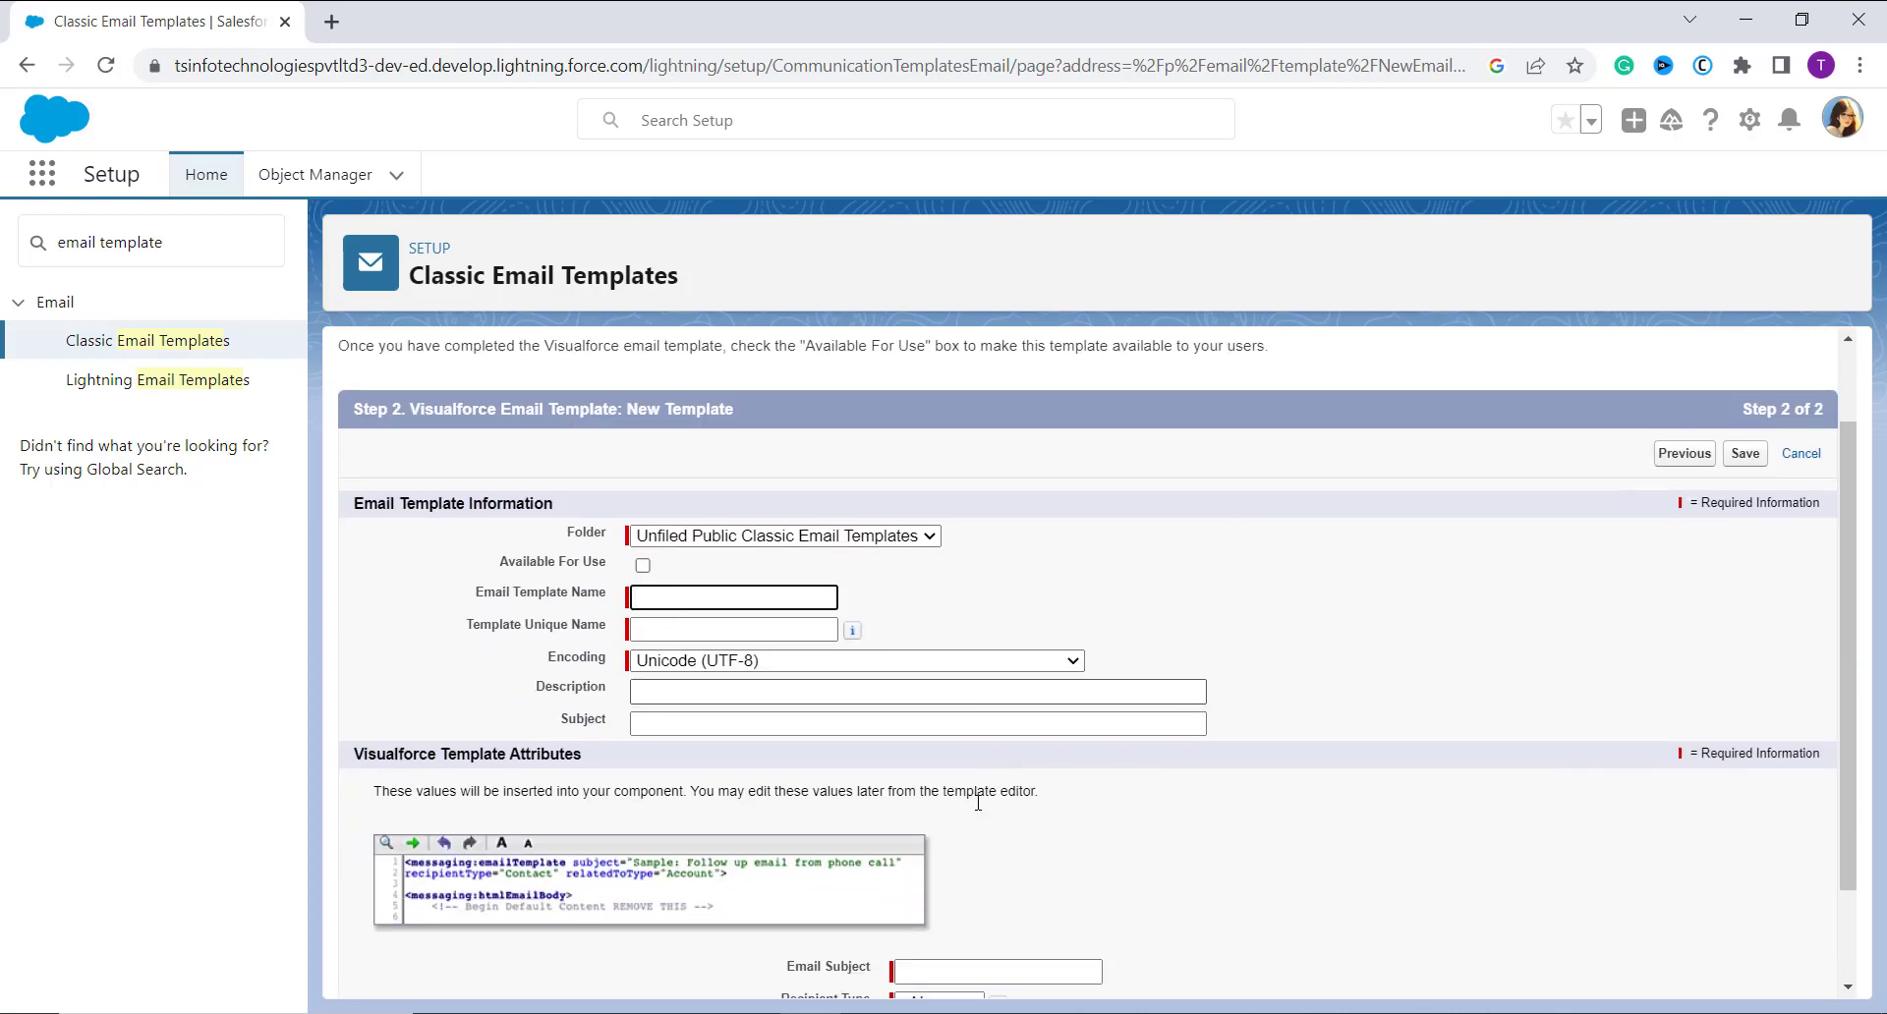
Step: File the template in New Template Folder and mark it Available For Use
{"action": "left_click", "coordinate": [907, 537]}
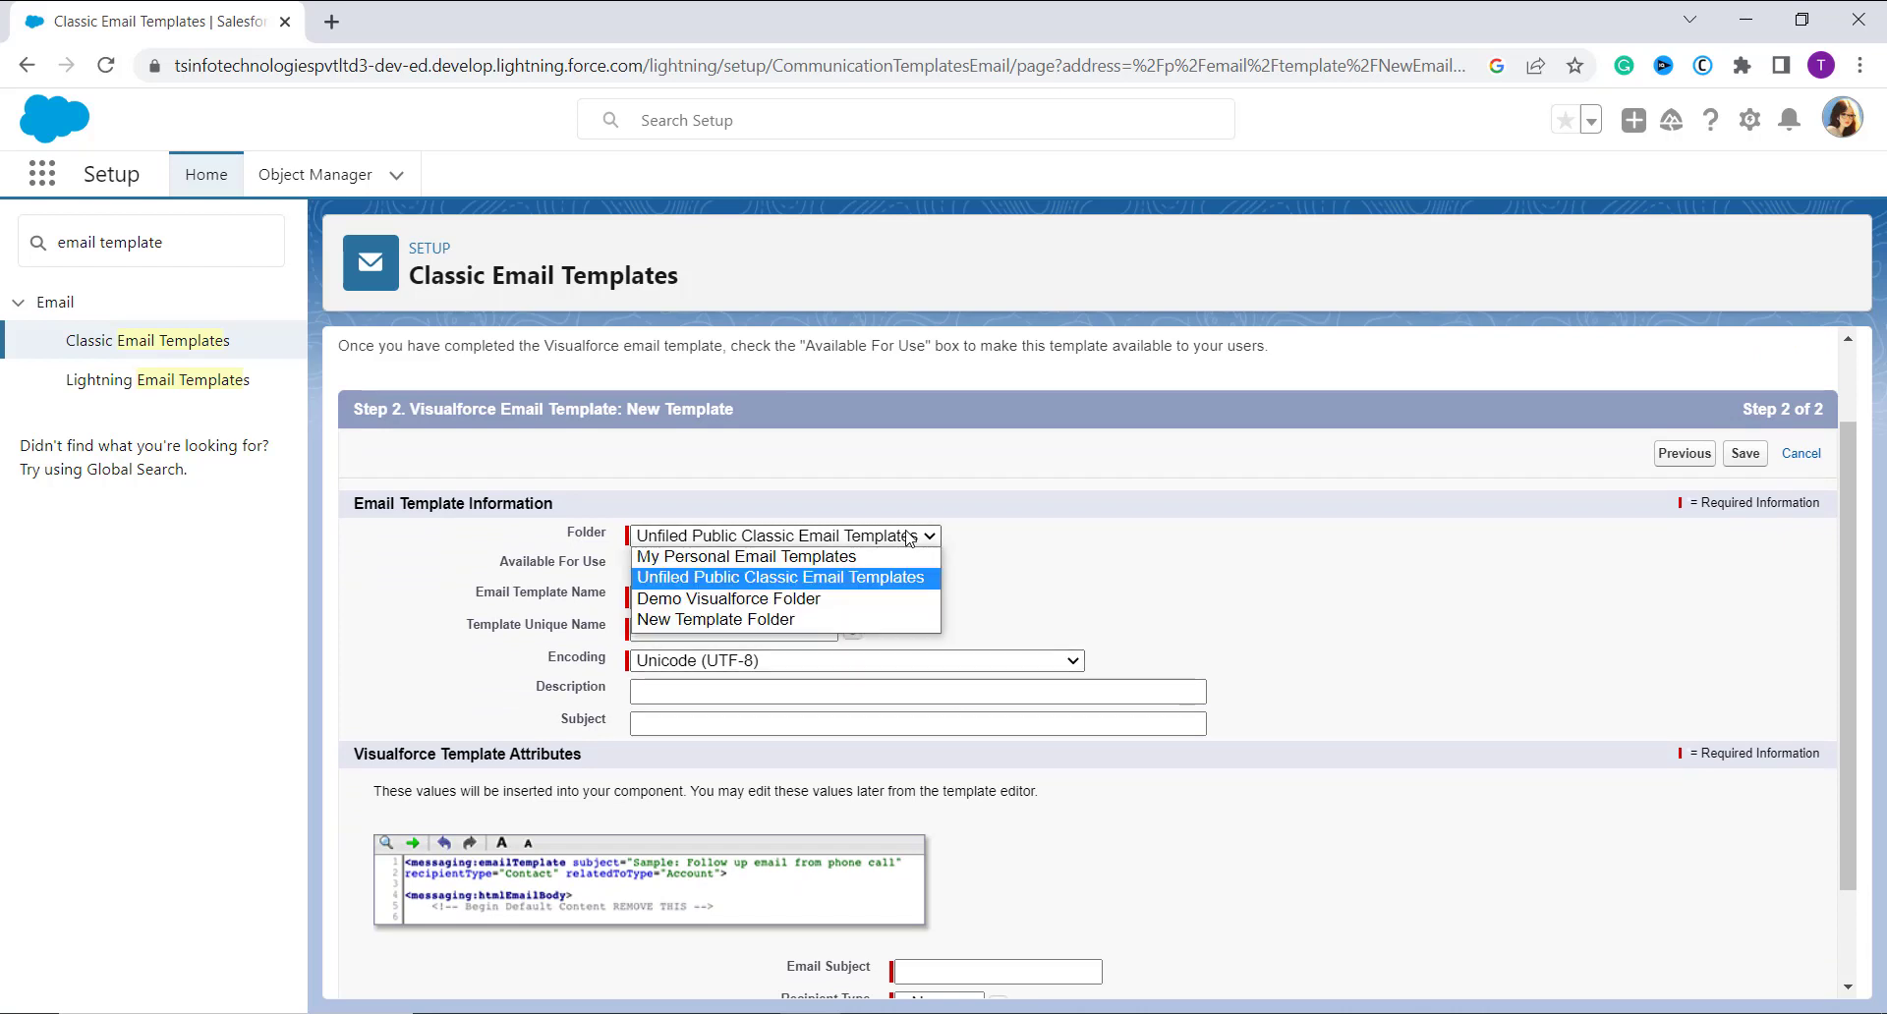
{"action": "left_click", "coordinate": [829, 618]}
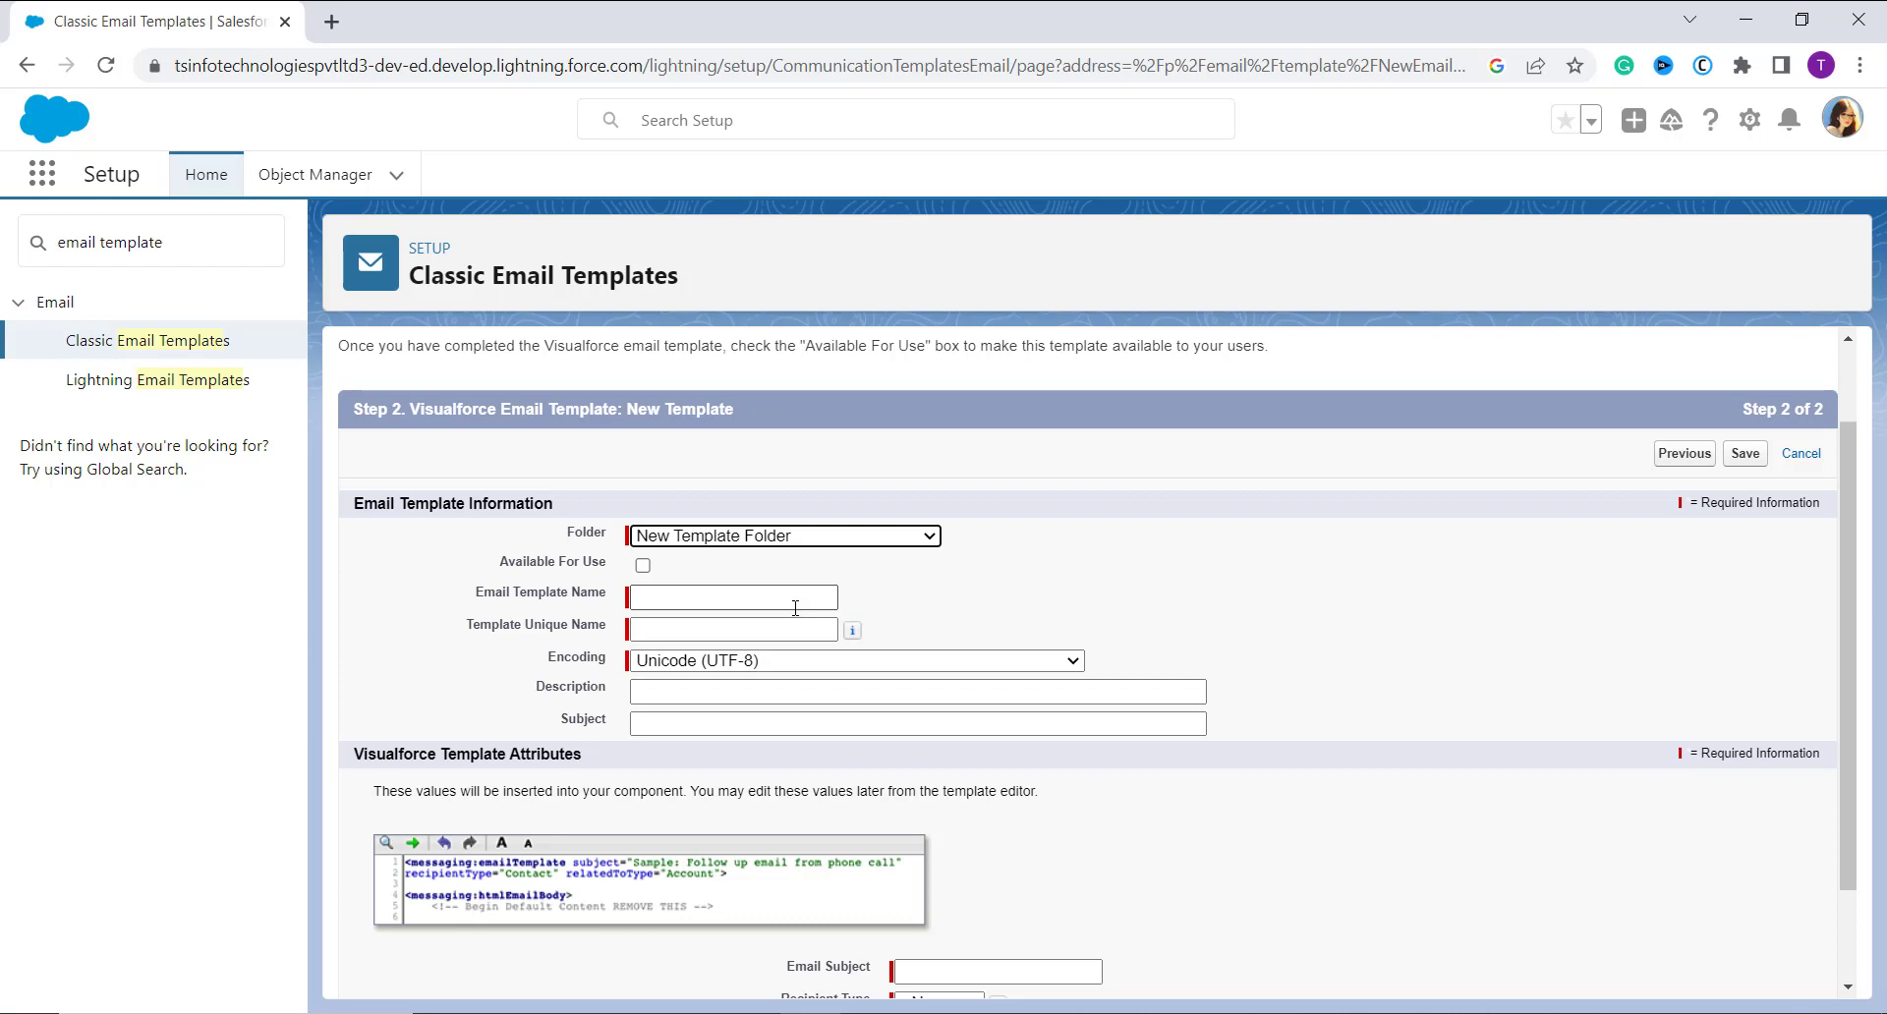
{"action": "left_click", "coordinate": [645, 568]}
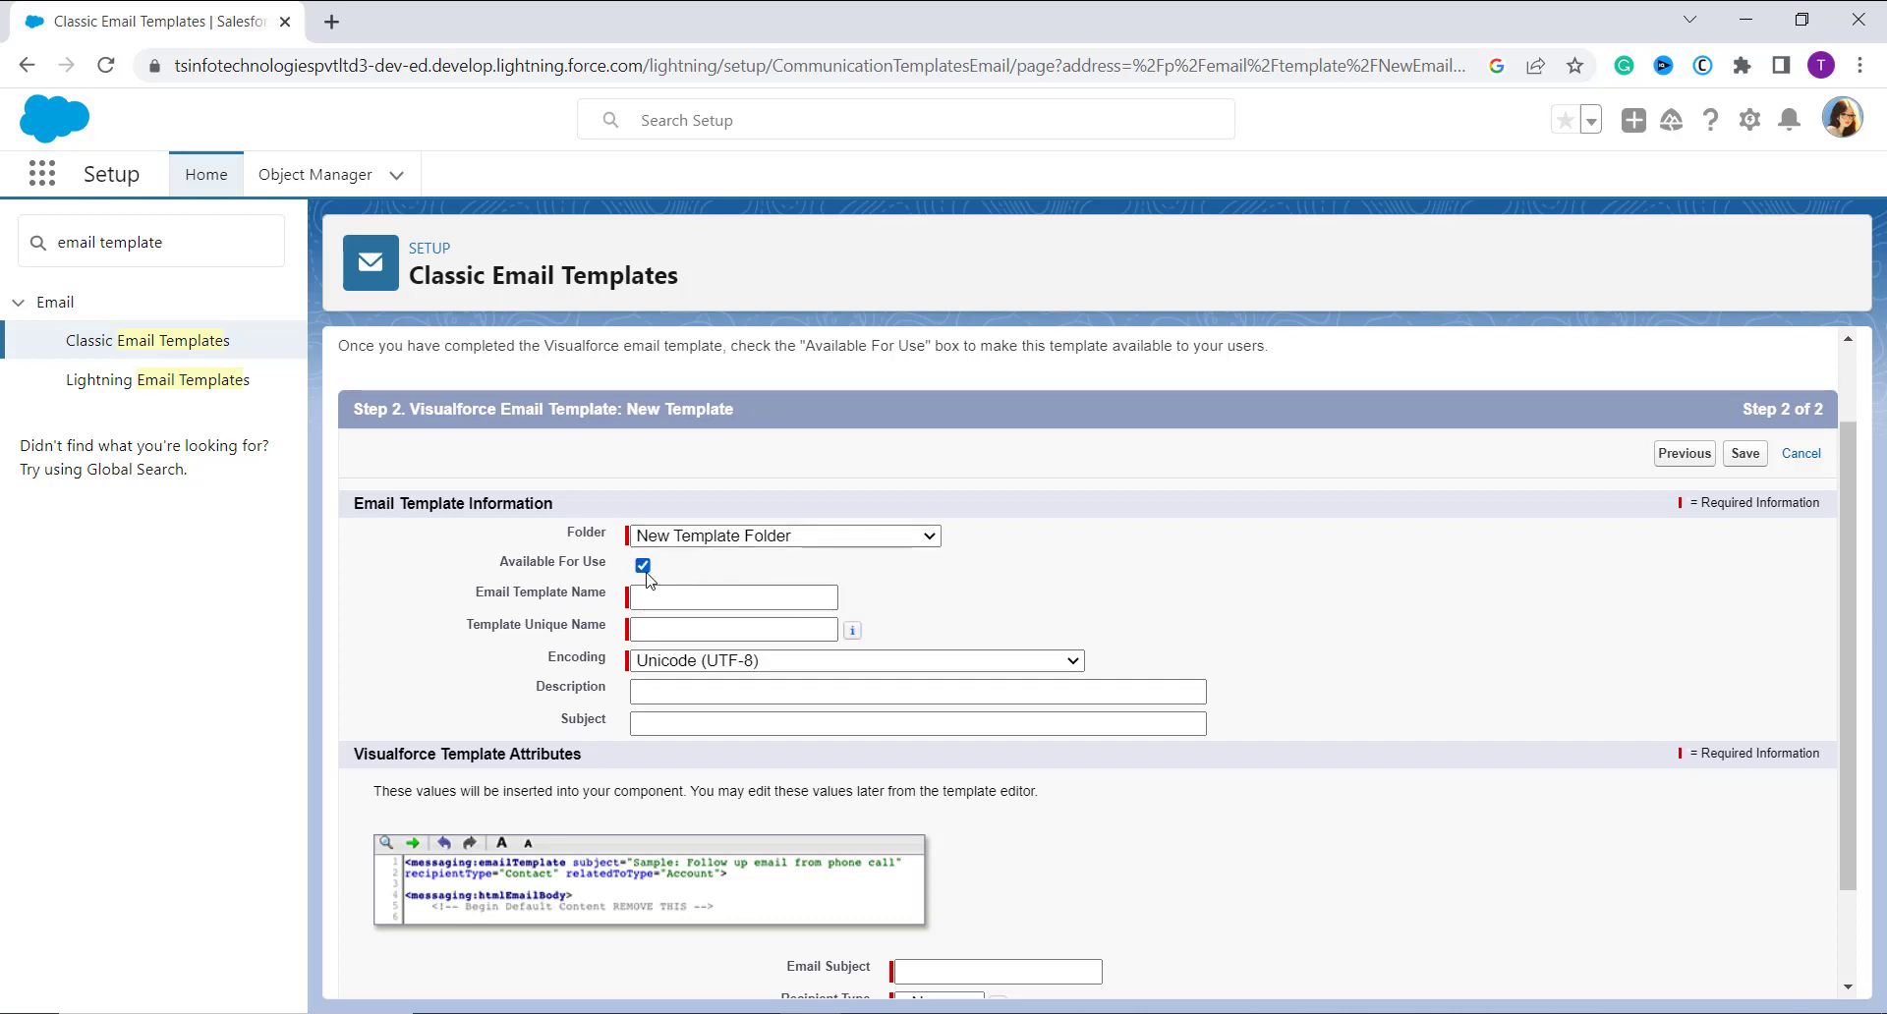
Step: Name the template 'New Contact Alter', fixing the typo, so New_Contact_Alter fills in
{"action": "left_click", "coordinate": [725, 599]}
{"action": "type", "text": "New Contct"}
{"action": "double_click", "coordinate": [726, 602]}
{"action": "type", "text": "Contact Alter"}
{"action": "left_click", "coordinate": [967, 627]}
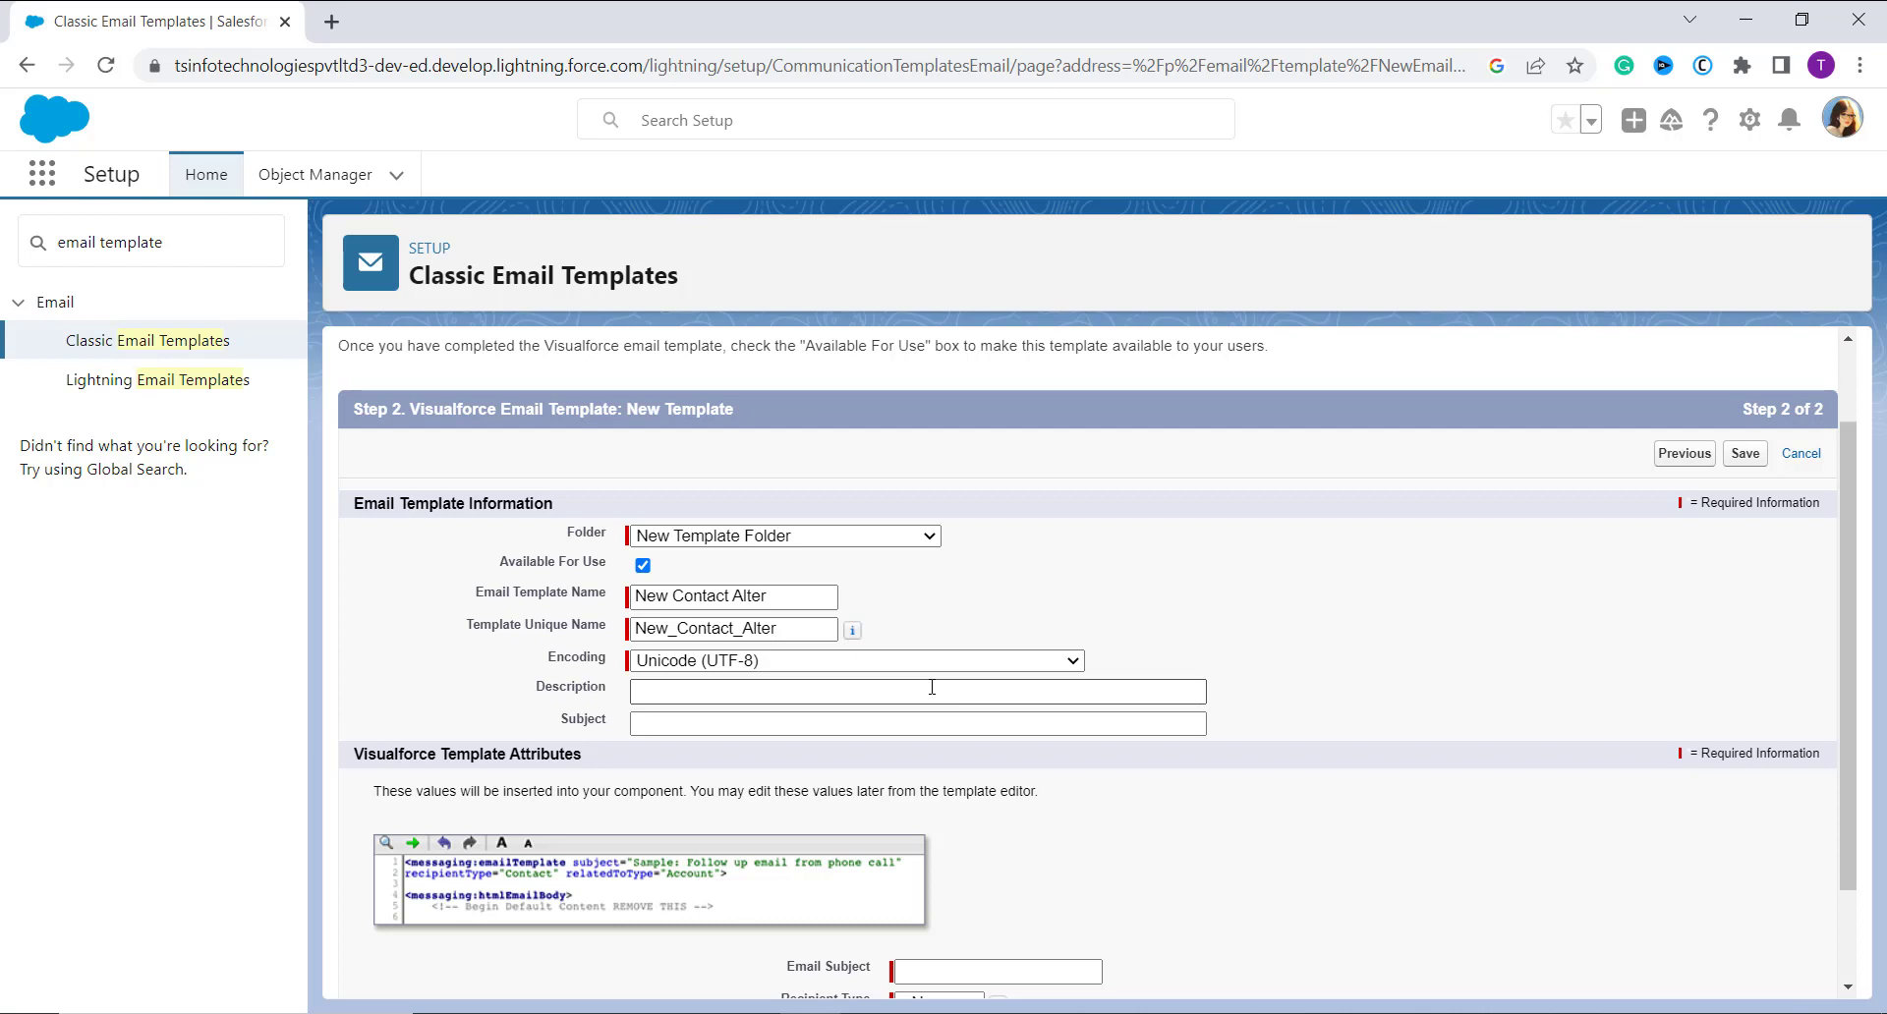
{"action": "left_click", "coordinate": [921, 726]}
Step: Enter 'Contact Details' as the email subject
{"action": "scroll", "coordinate": [921, 726], "scroll_direction": "down", "scroll_amount": 1}
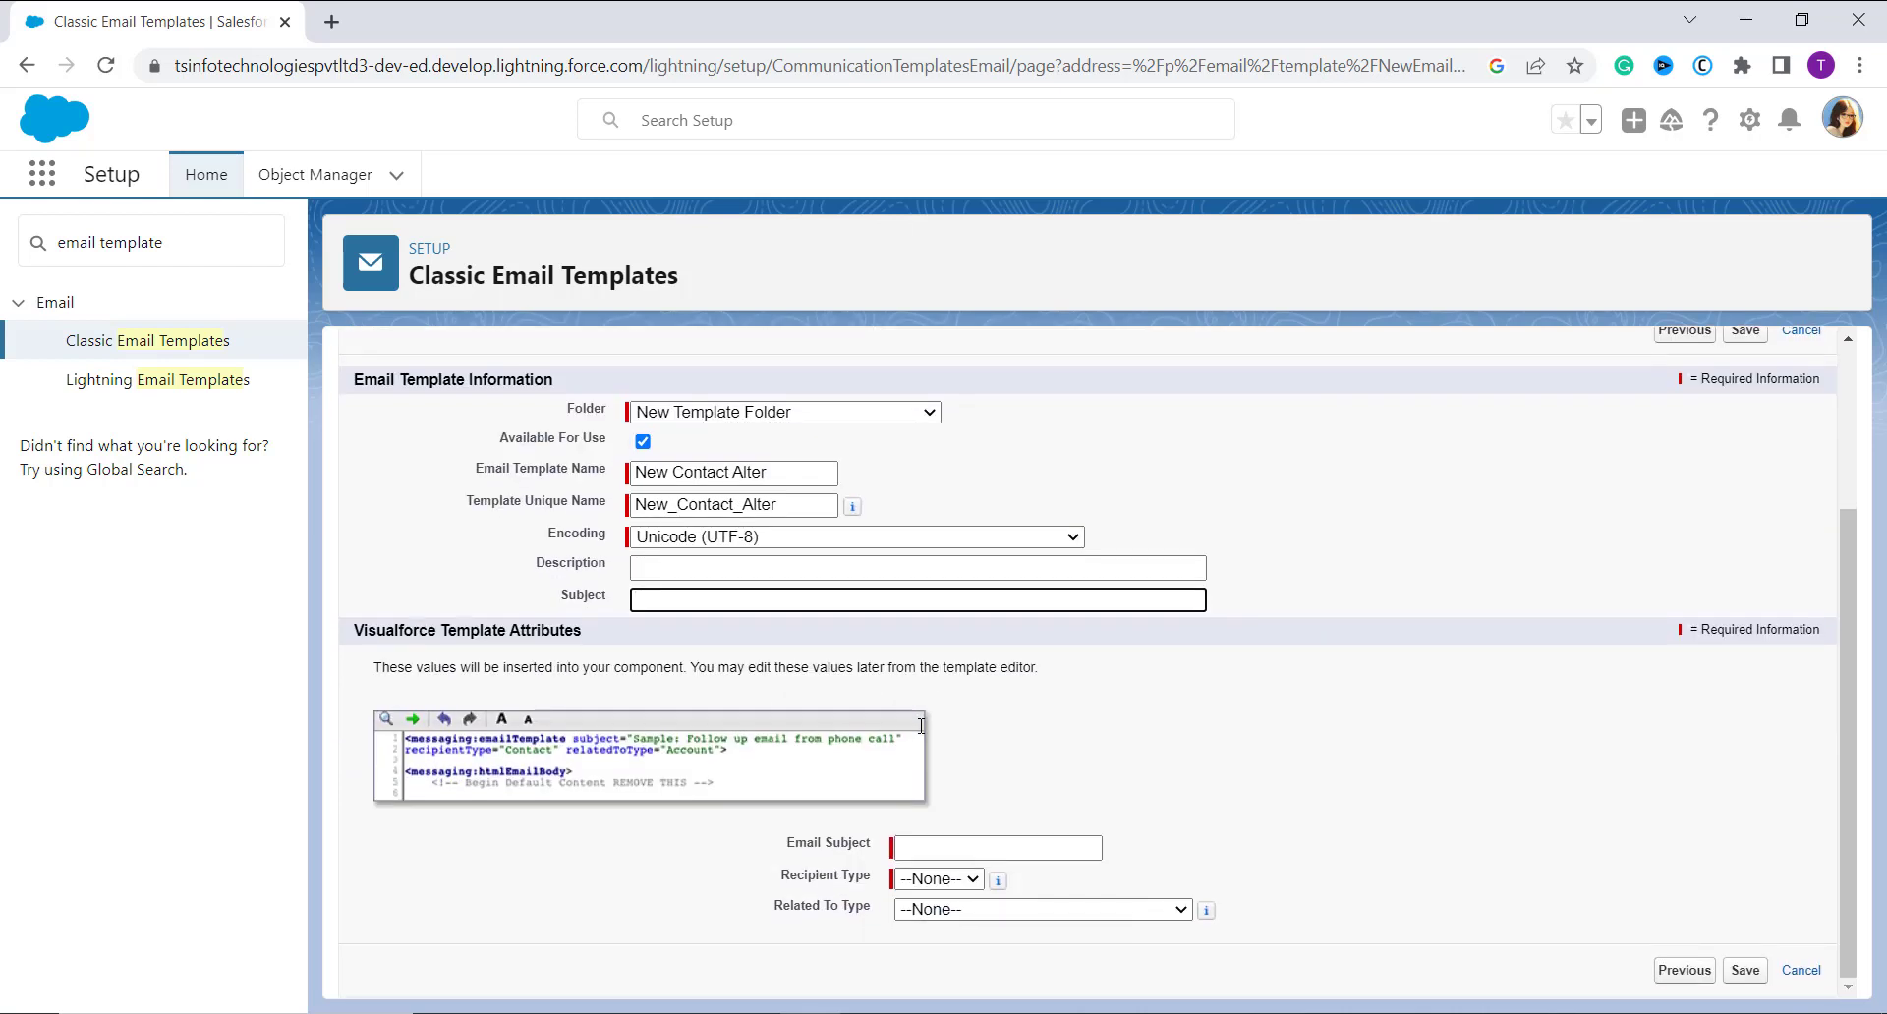
{"action": "left_click", "coordinate": [942, 849]}
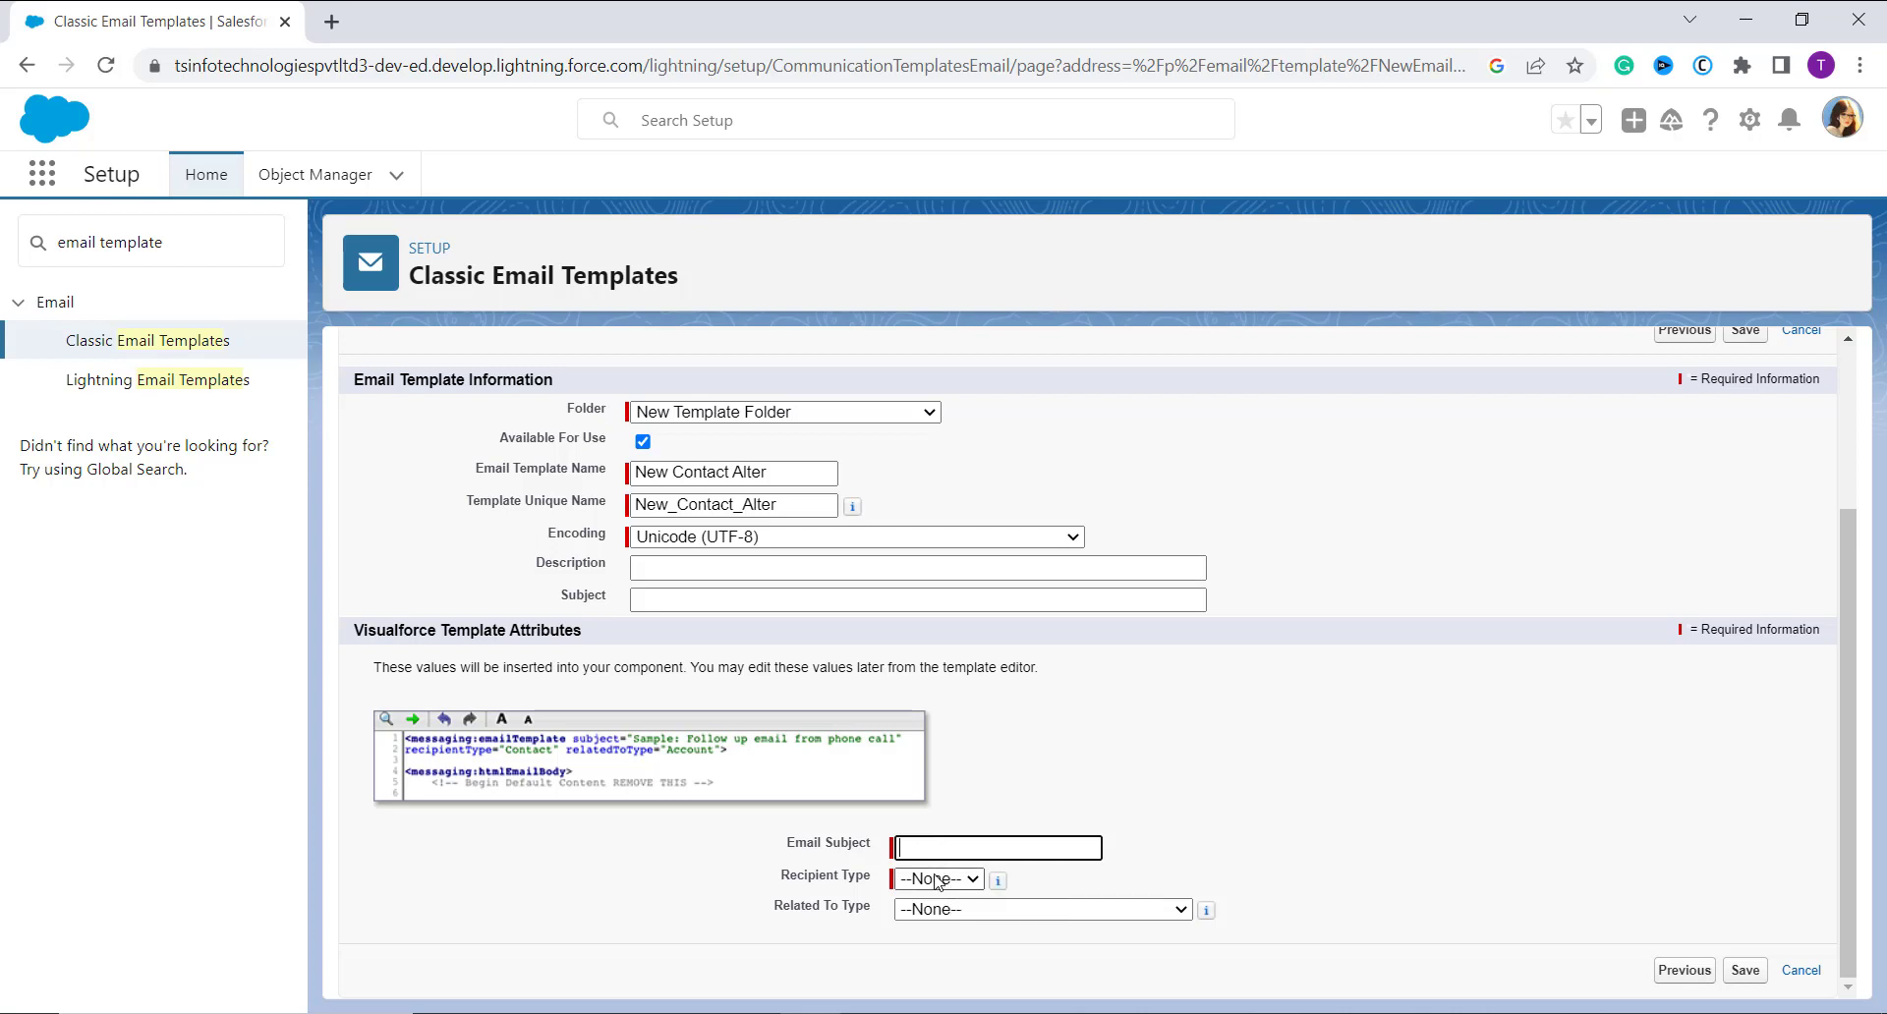
{"action": "left_click", "coordinate": [938, 879]}
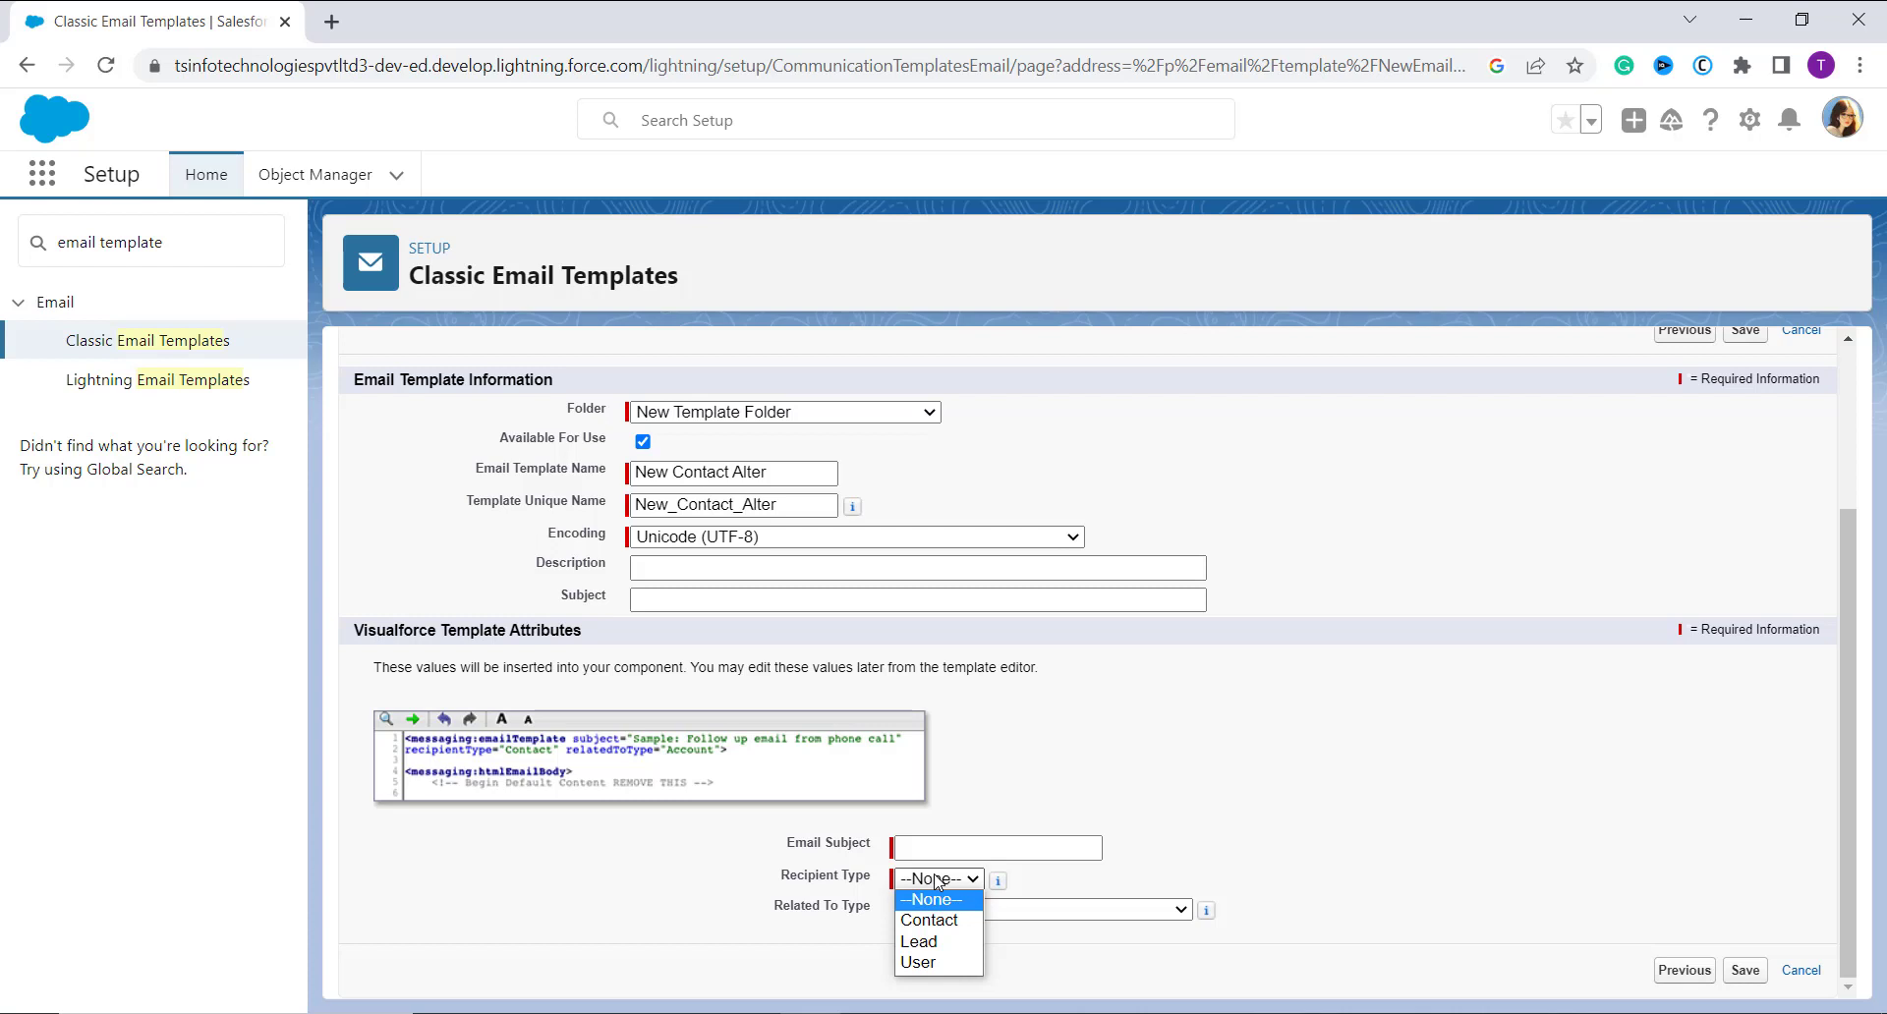
{"action": "key", "text": "Down"}
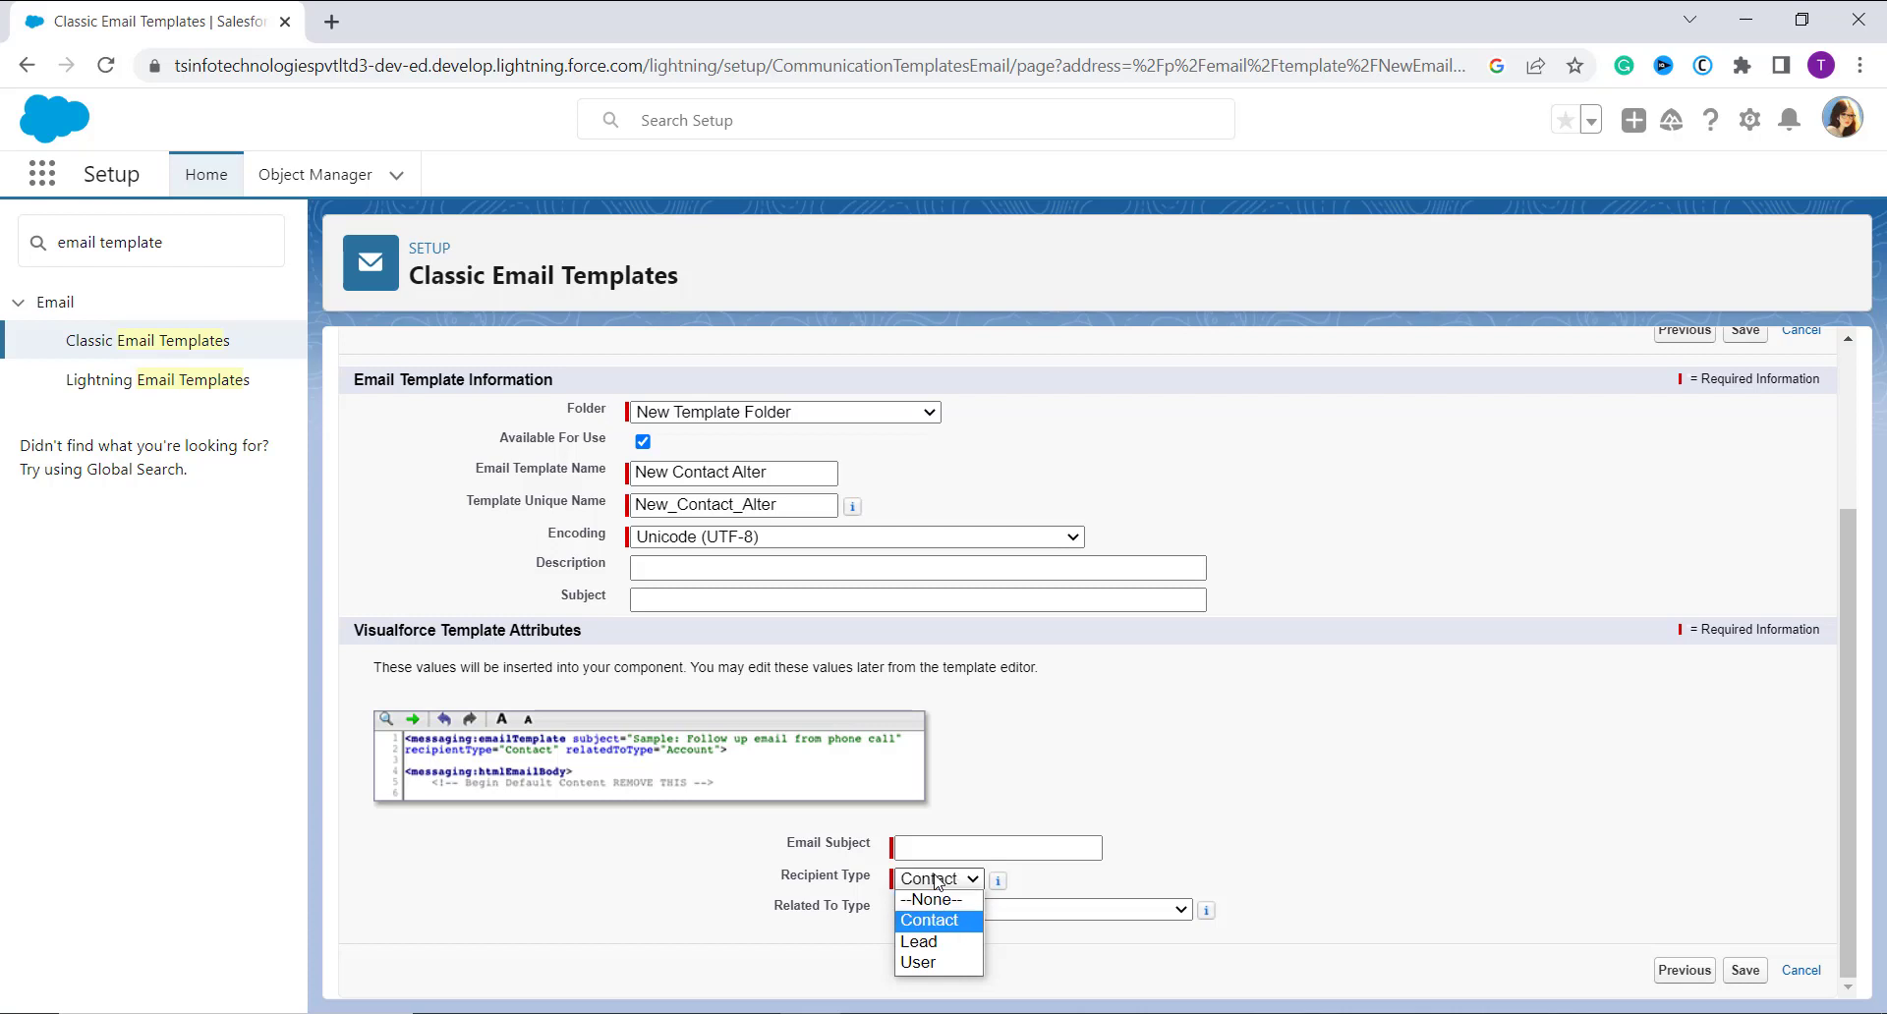
{"action": "left_click", "coordinate": [925, 847]}
{"action": "type", "text": "Contact Dey"}
{"action": "key", "text": "BackSpace"}
{"action": "type", "text": "tails"}
Step: Set Recipient Type to User and Related To Type to Contact
{"action": "left_click", "coordinate": [963, 880]}
{"action": "left_click", "coordinate": [936, 959]}
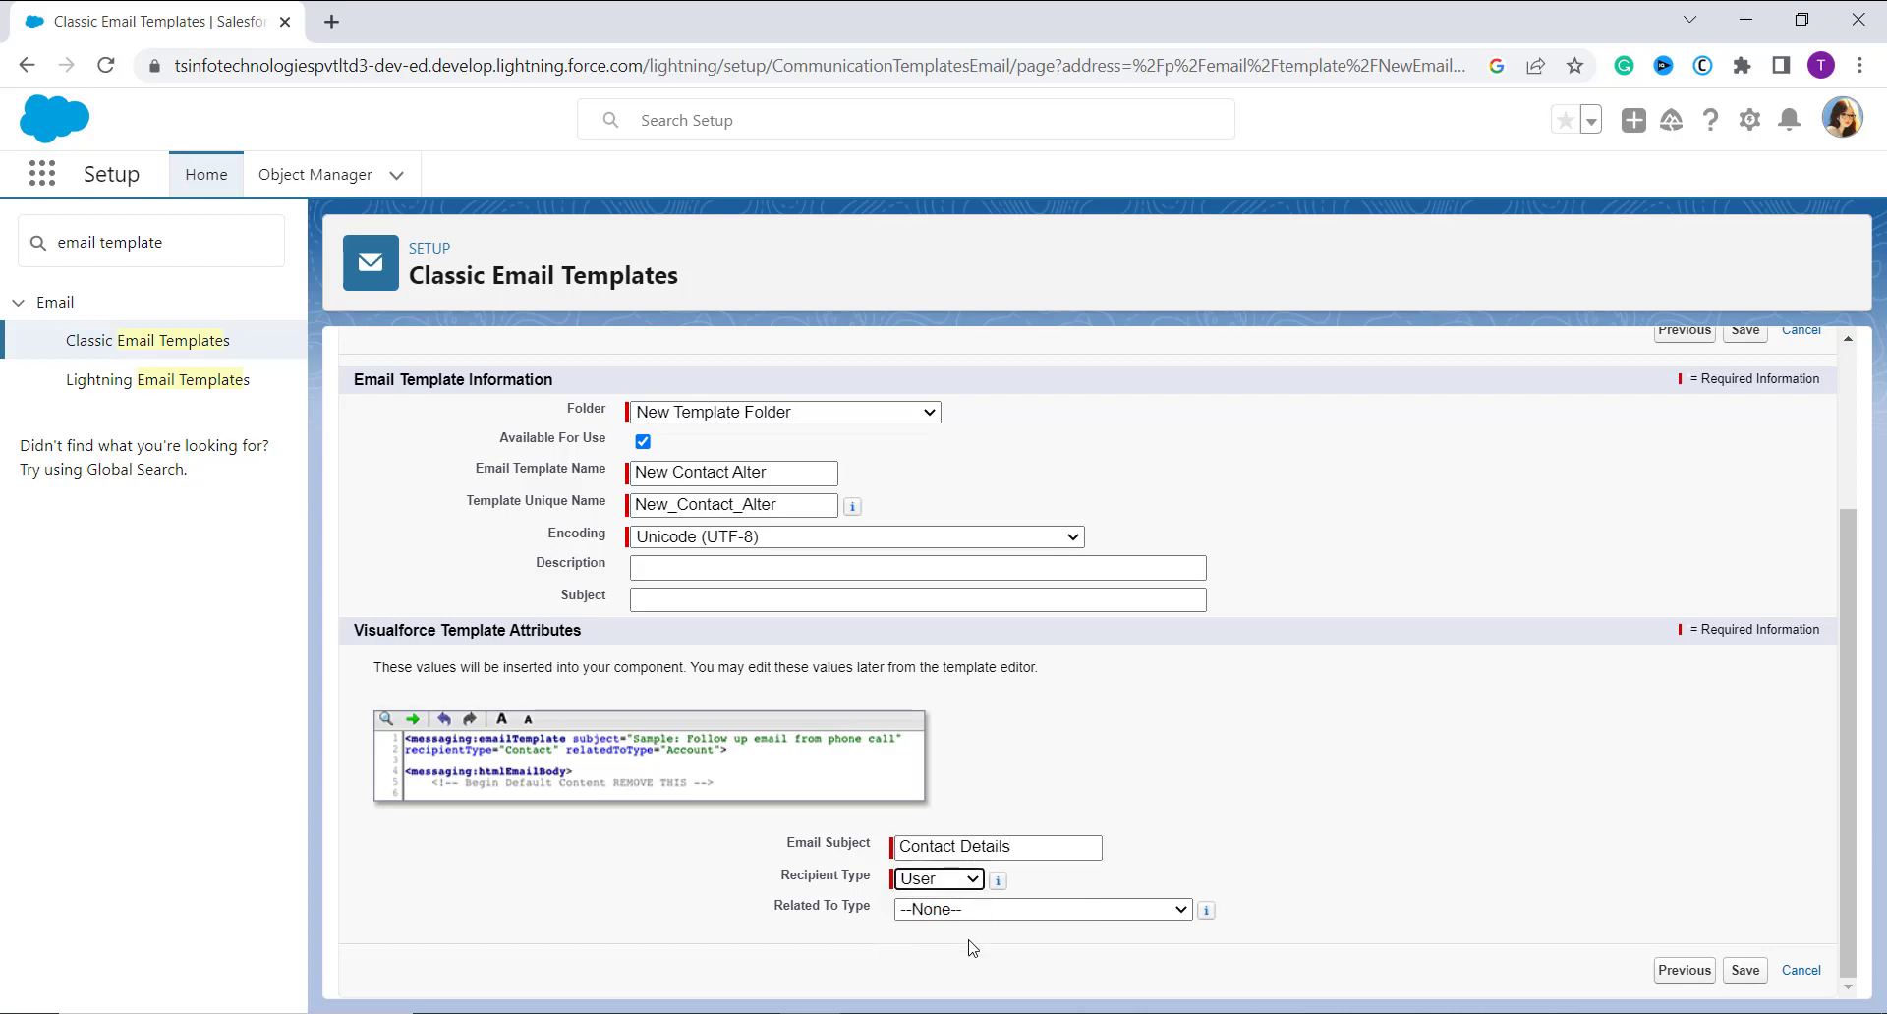
{"action": "left_click", "coordinate": [1012, 918]}
{"action": "scroll", "coordinate": [1020, 737], "scroll_direction": "down", "scroll_amount": 20}
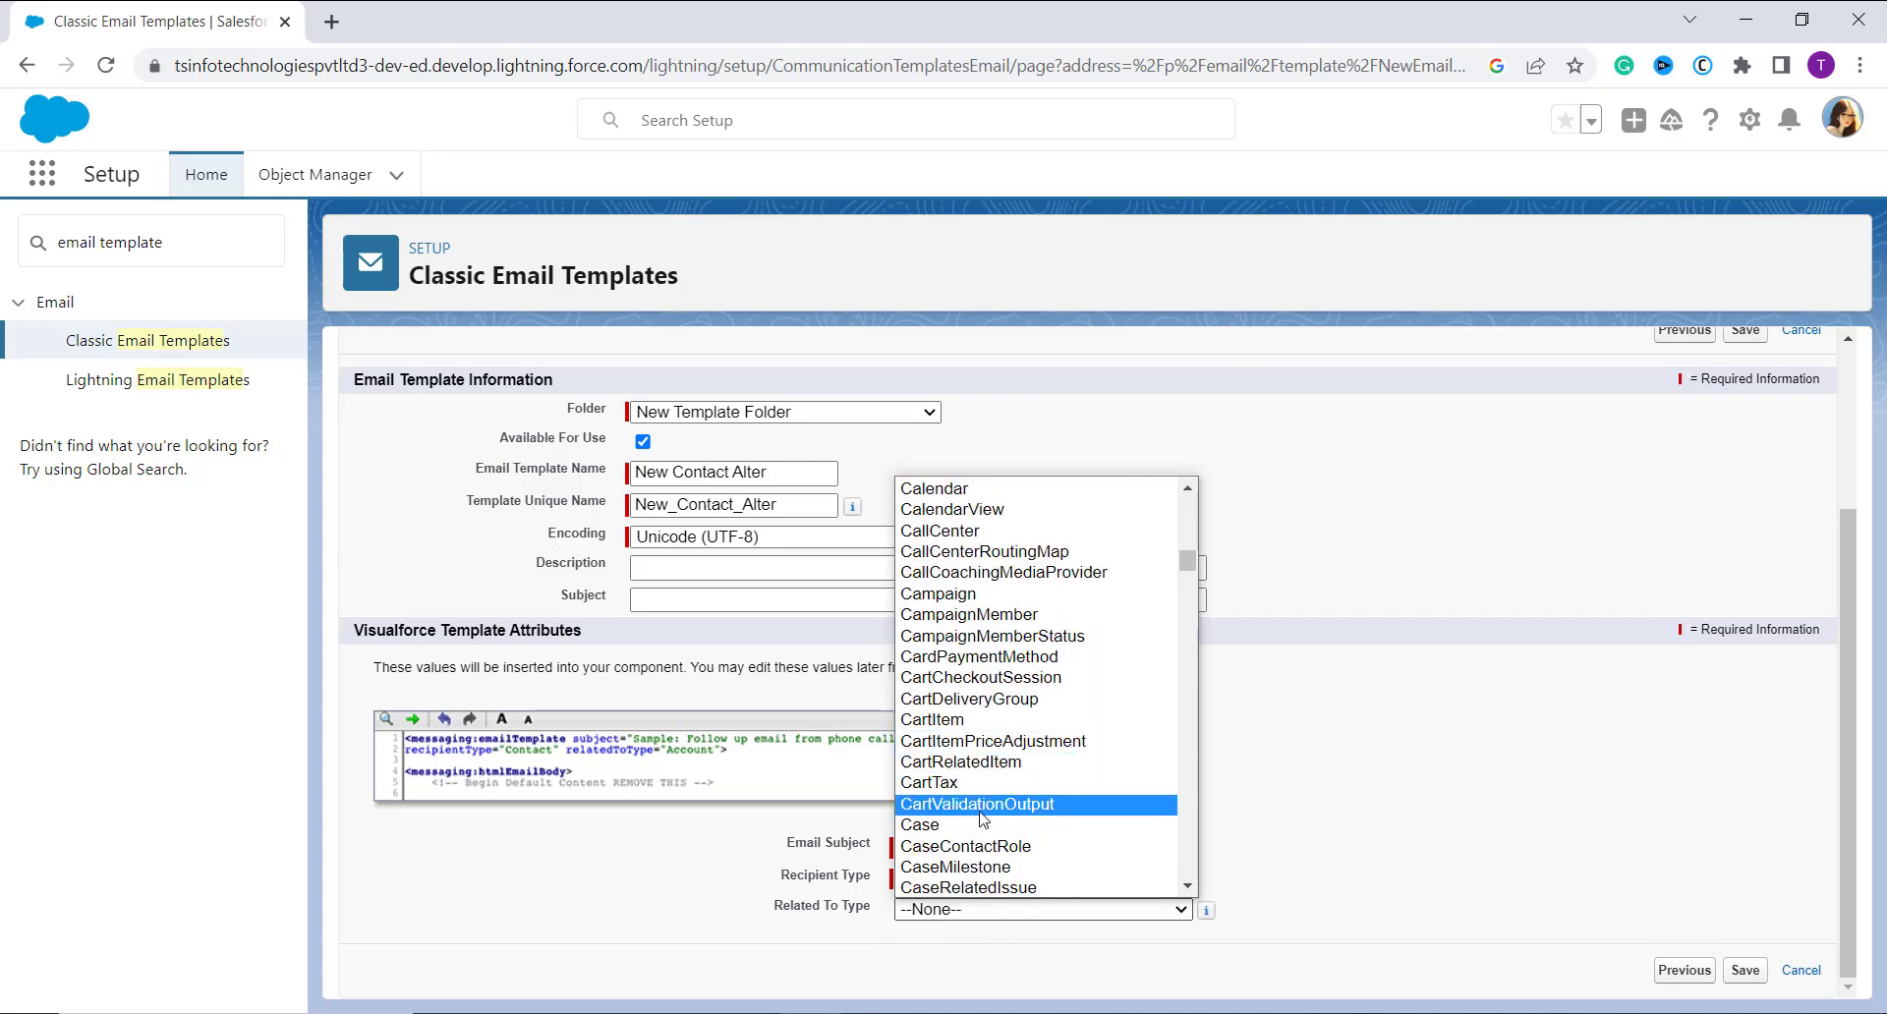
{"action": "scroll", "coordinate": [978, 833], "scroll_direction": "down", "scroll_amount": 7}
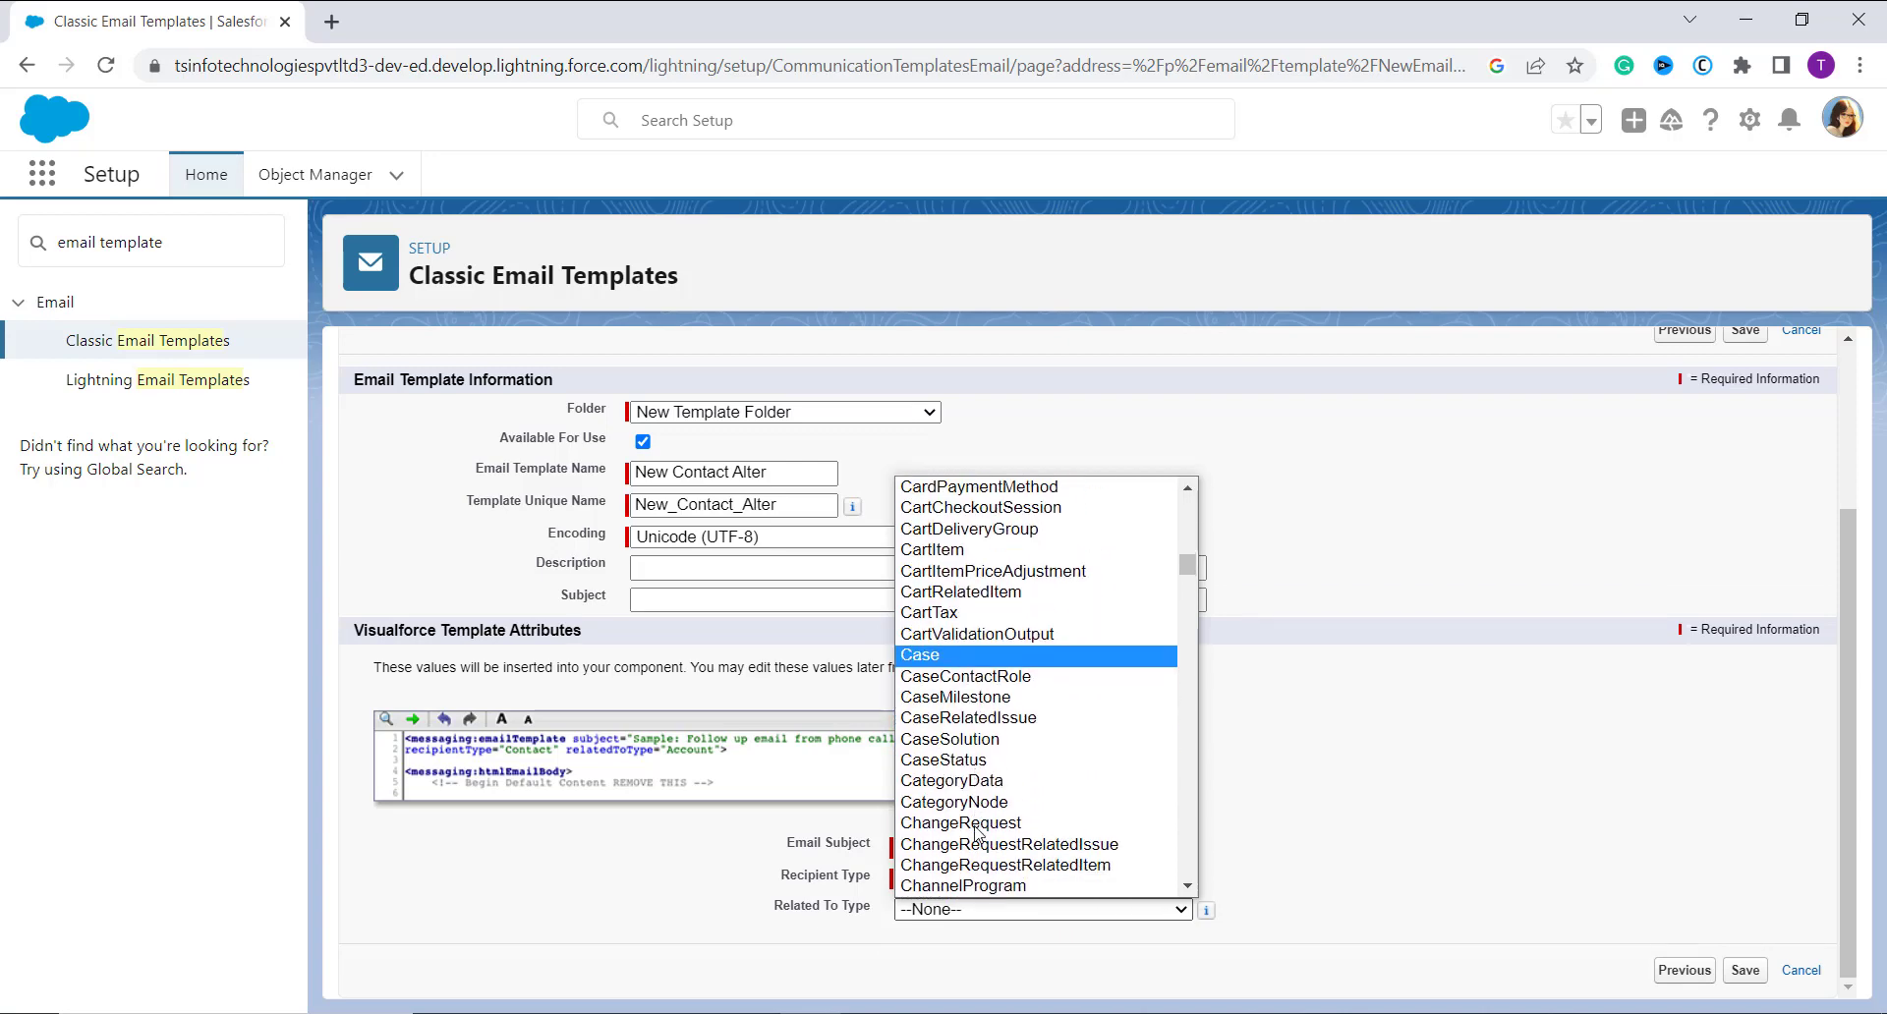
{"action": "scroll", "coordinate": [978, 834], "scroll_direction": "up", "scroll_amount": 7}
{"action": "scroll", "coordinate": [978, 833], "scroll_direction": "down", "scroll_amount": 12}
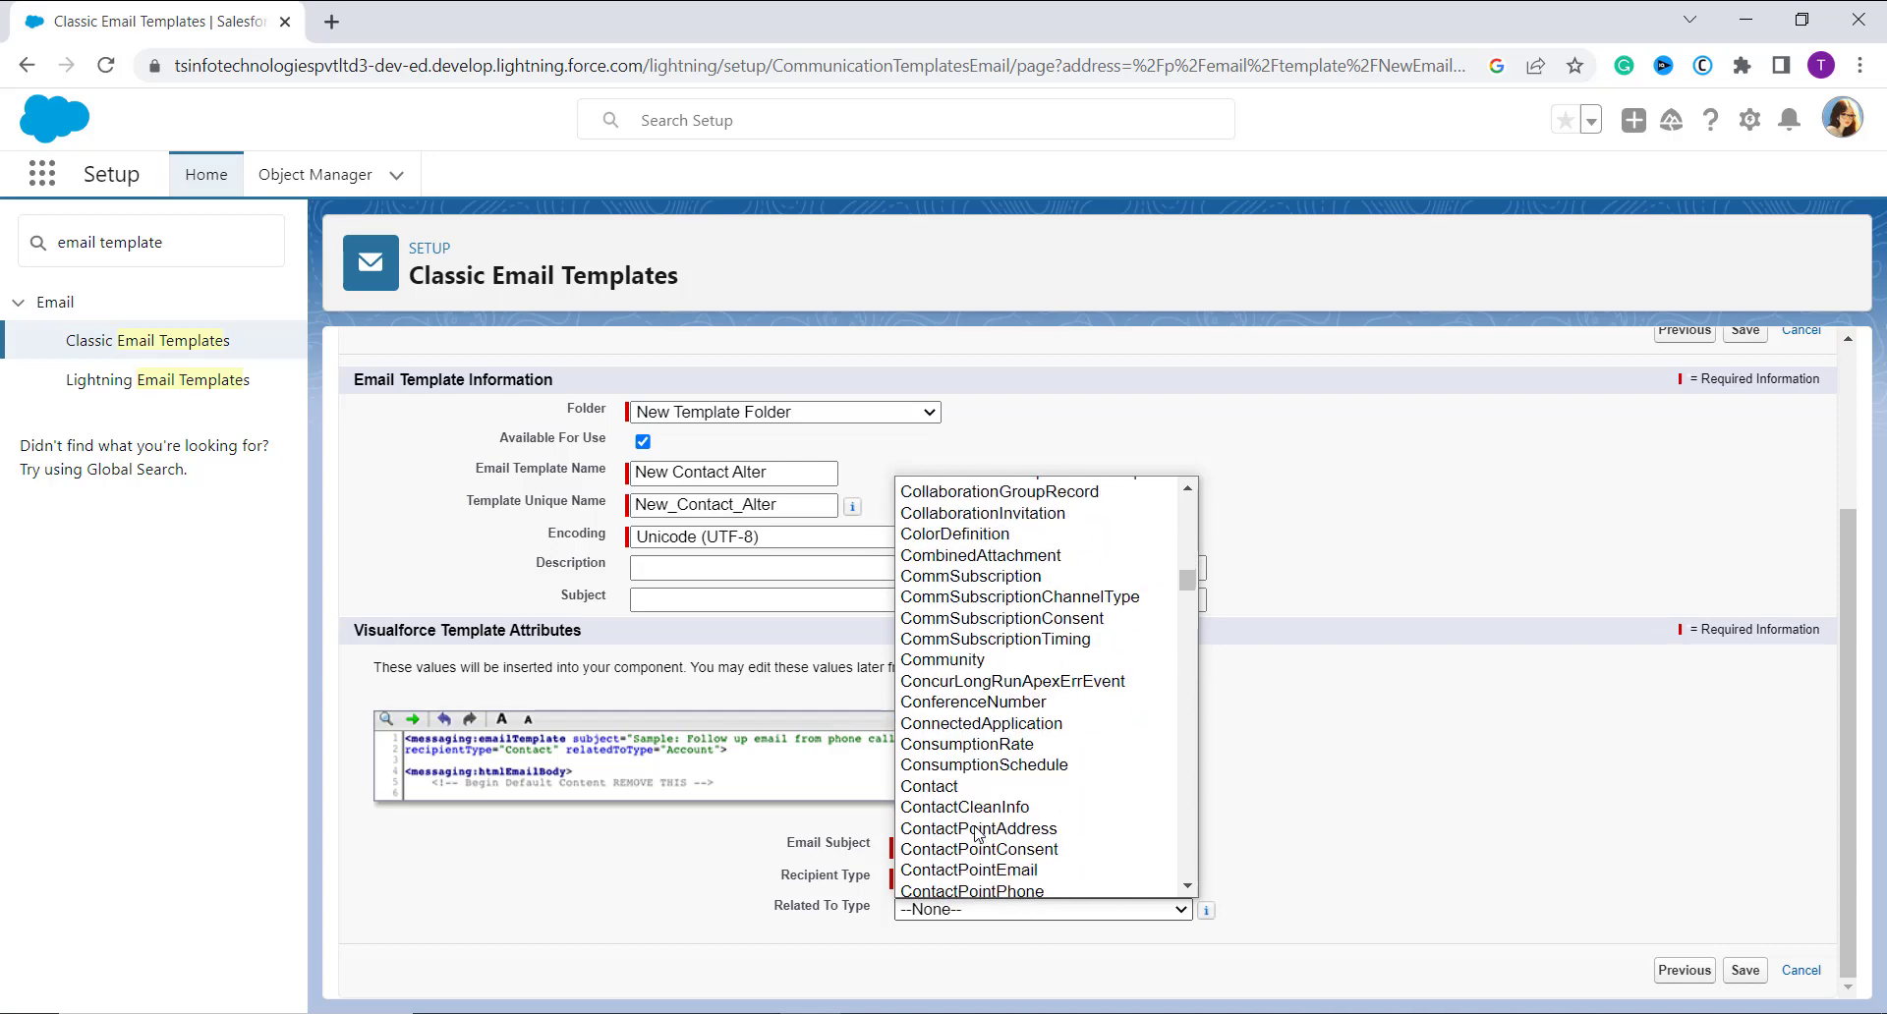
{"action": "left_click", "coordinate": [944, 787]}
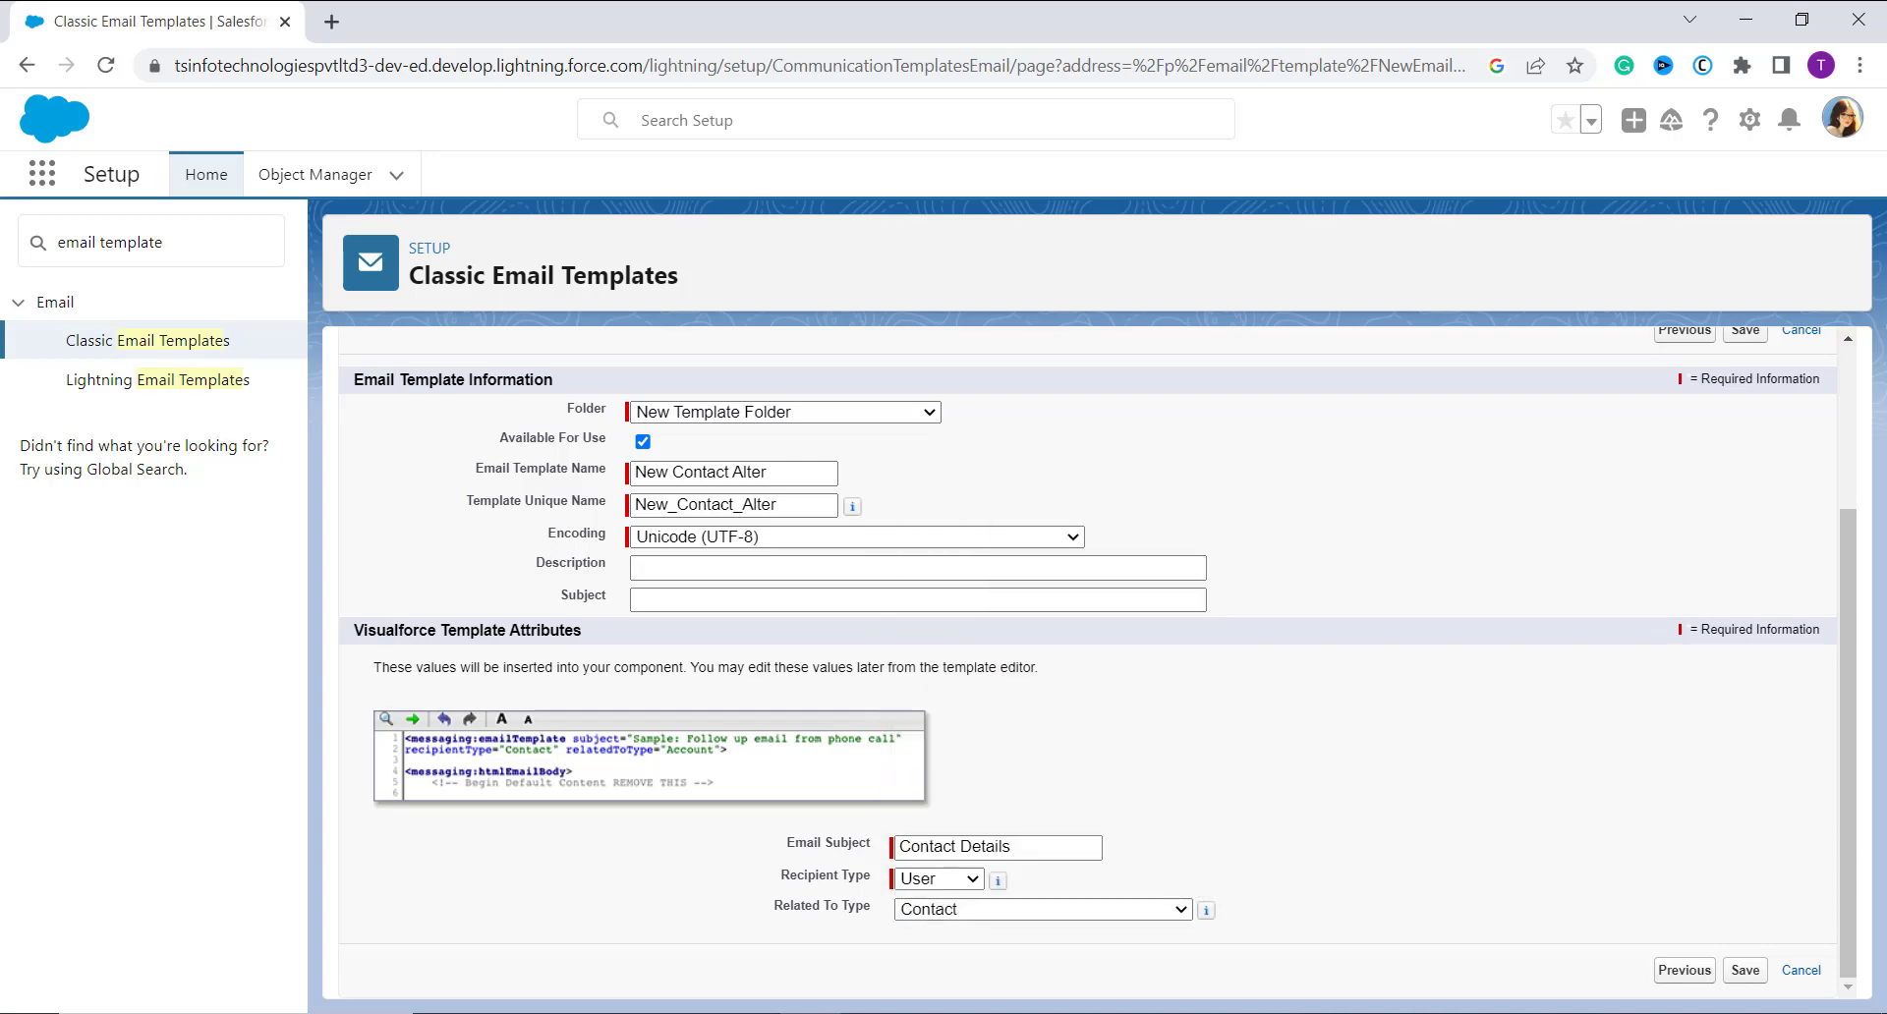
Step: Save the New Contact Alter template and open its Visualforce code for editing
{"action": "left_click", "coordinate": [1746, 971]}
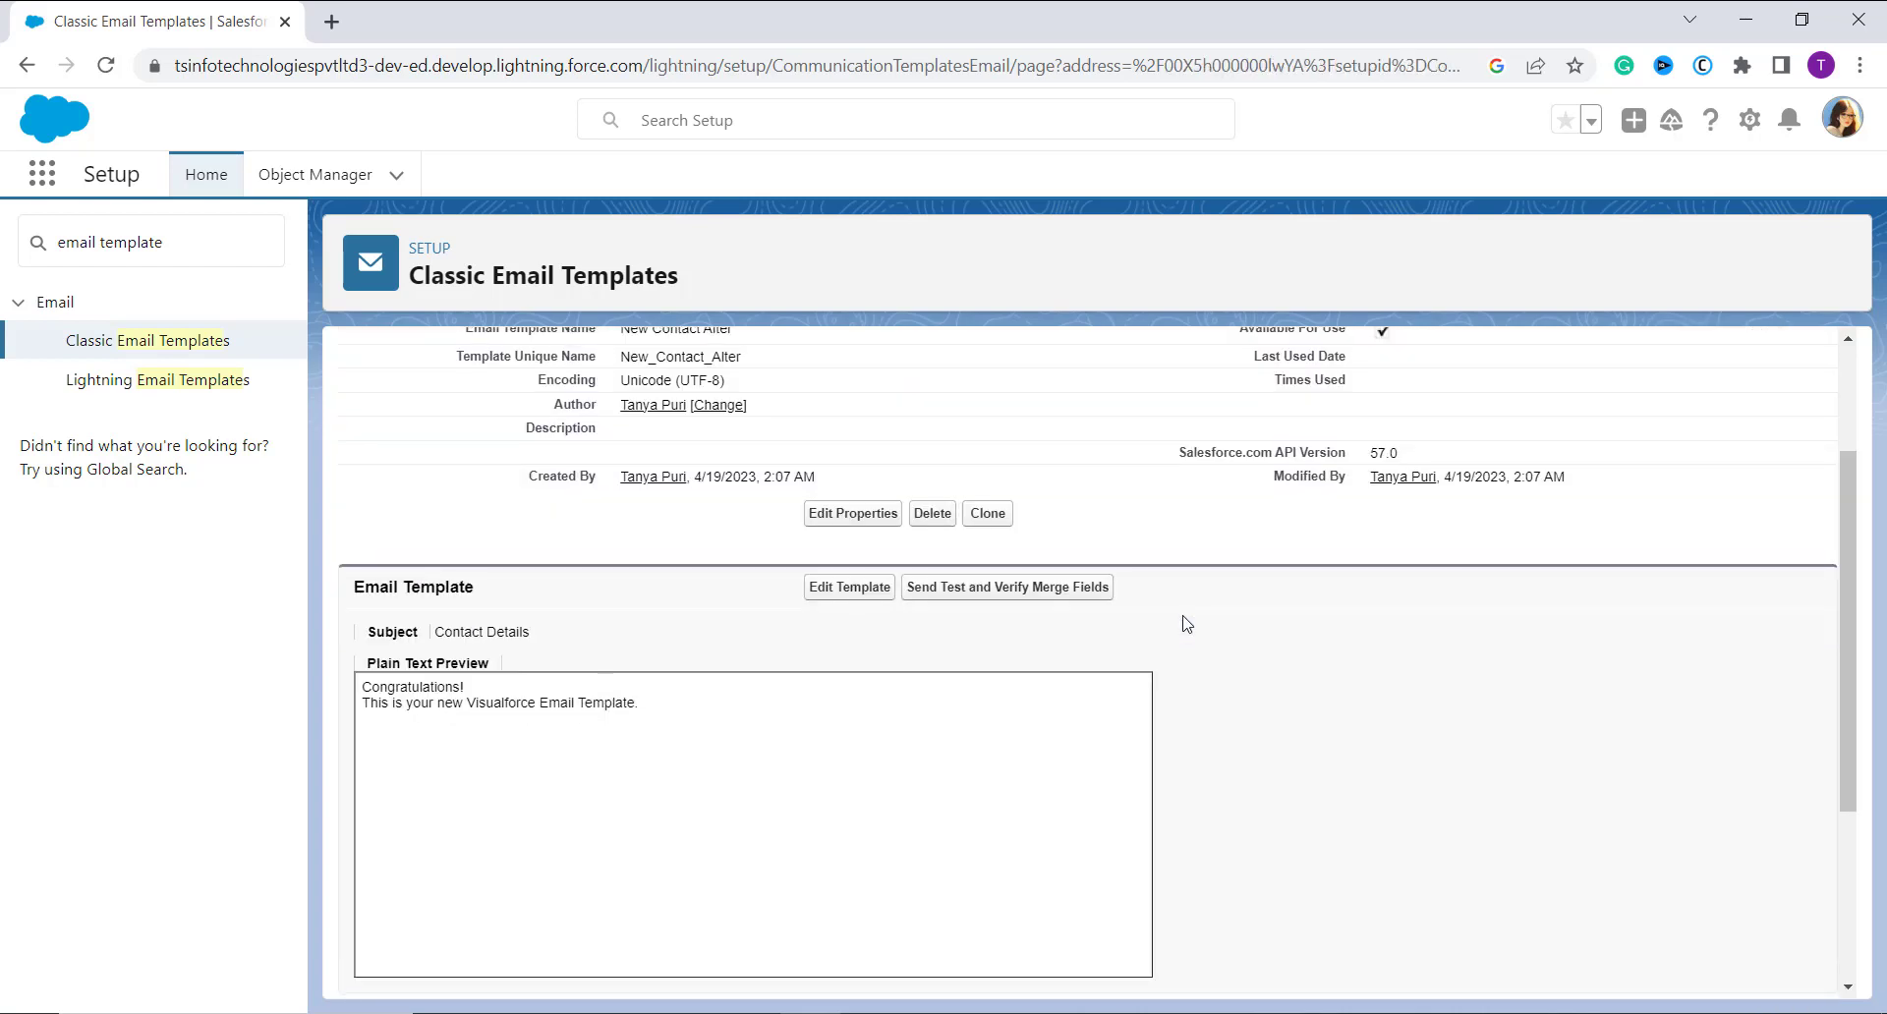
{"action": "left_click", "coordinate": [838, 590]}
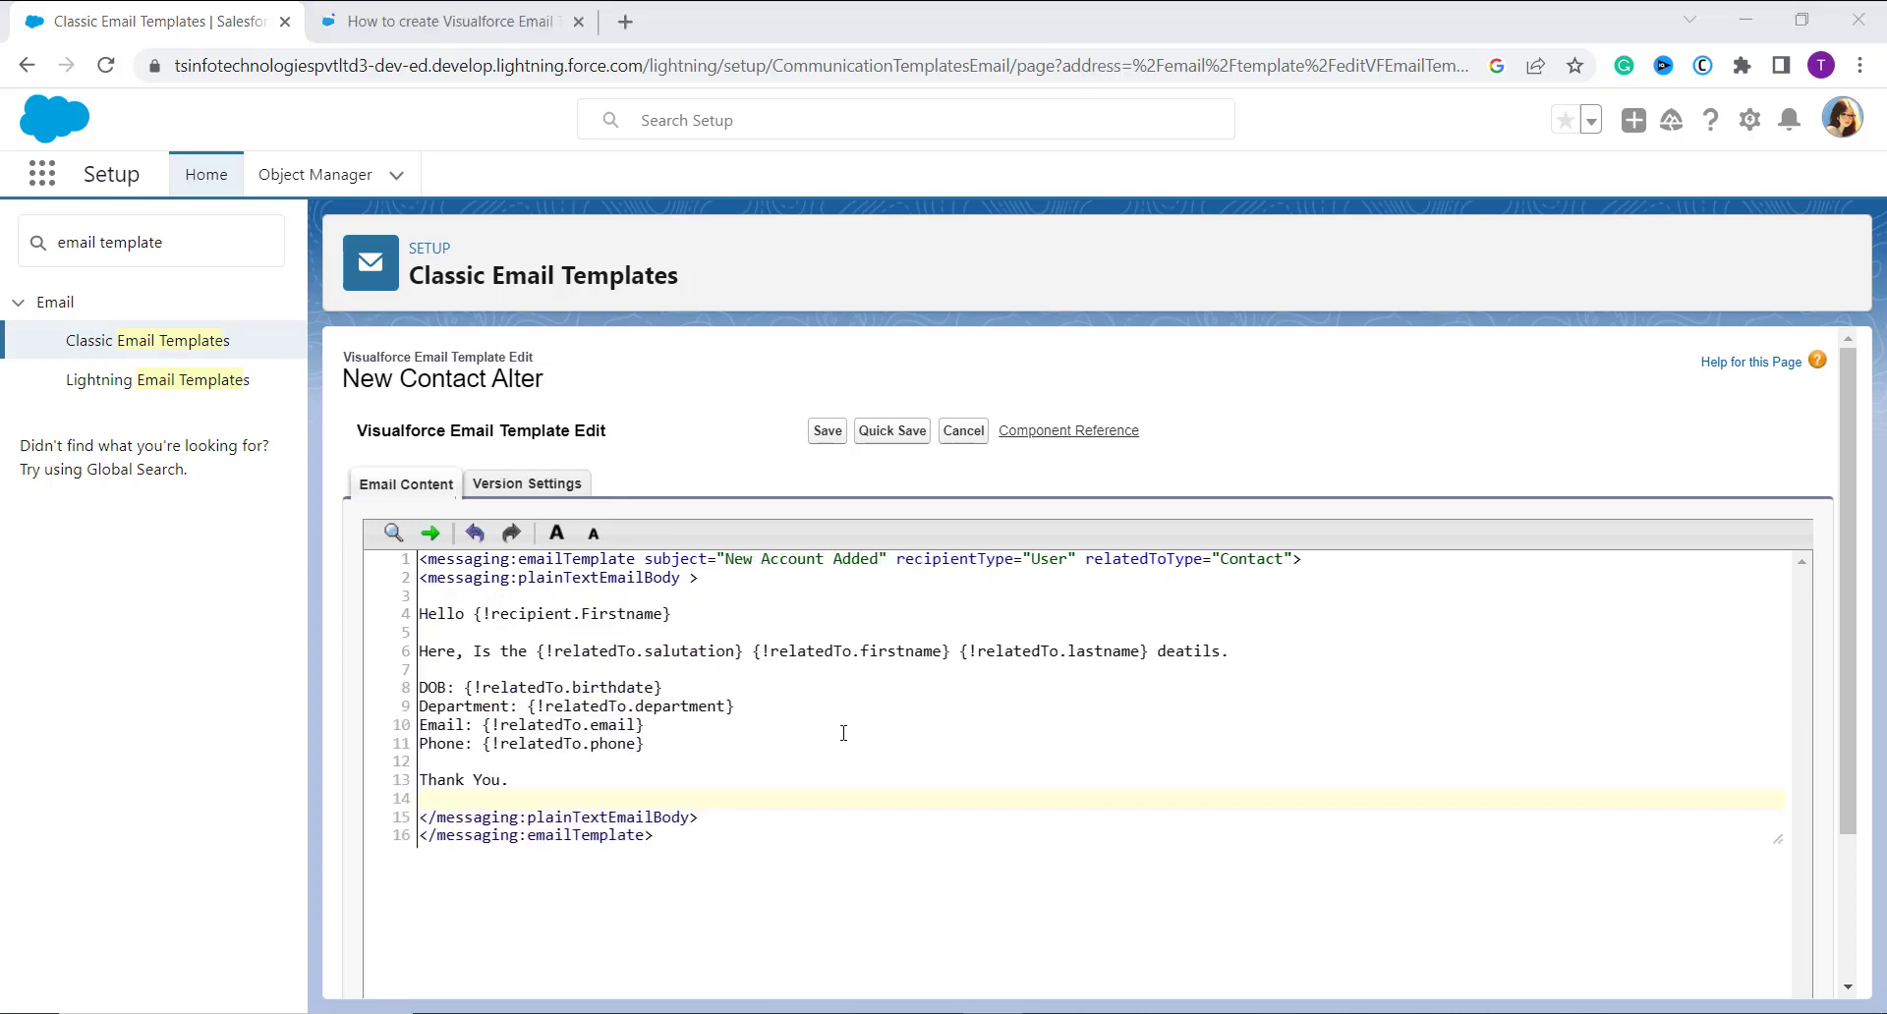
{"action": "left_click", "coordinate": [790, 817]}
Step: Save the edited template code, then open the profile menu offering Switch to Salesforce Classic
{"action": "scroll", "coordinate": [790, 817], "scroll_direction": "down", "scroll_amount": 1}
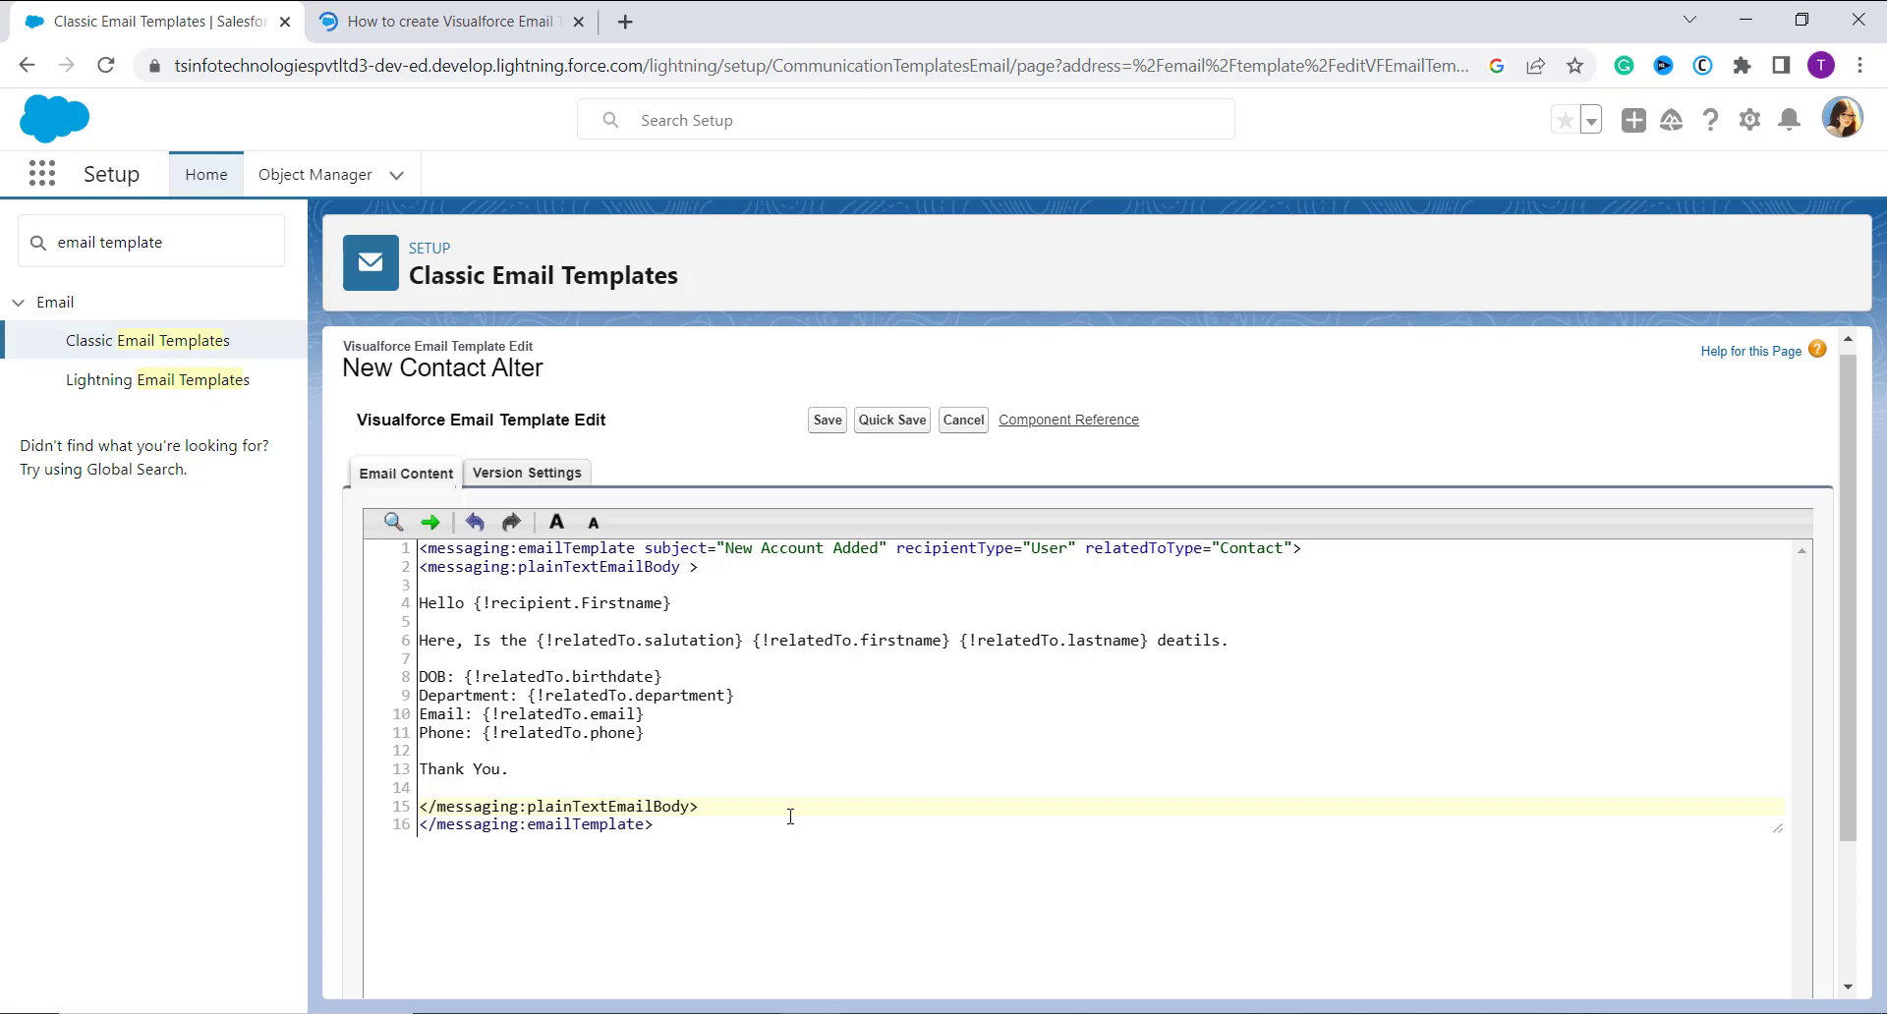
{"action": "scroll", "coordinate": [857, 798], "scroll_direction": "down", "scroll_amount": 1}
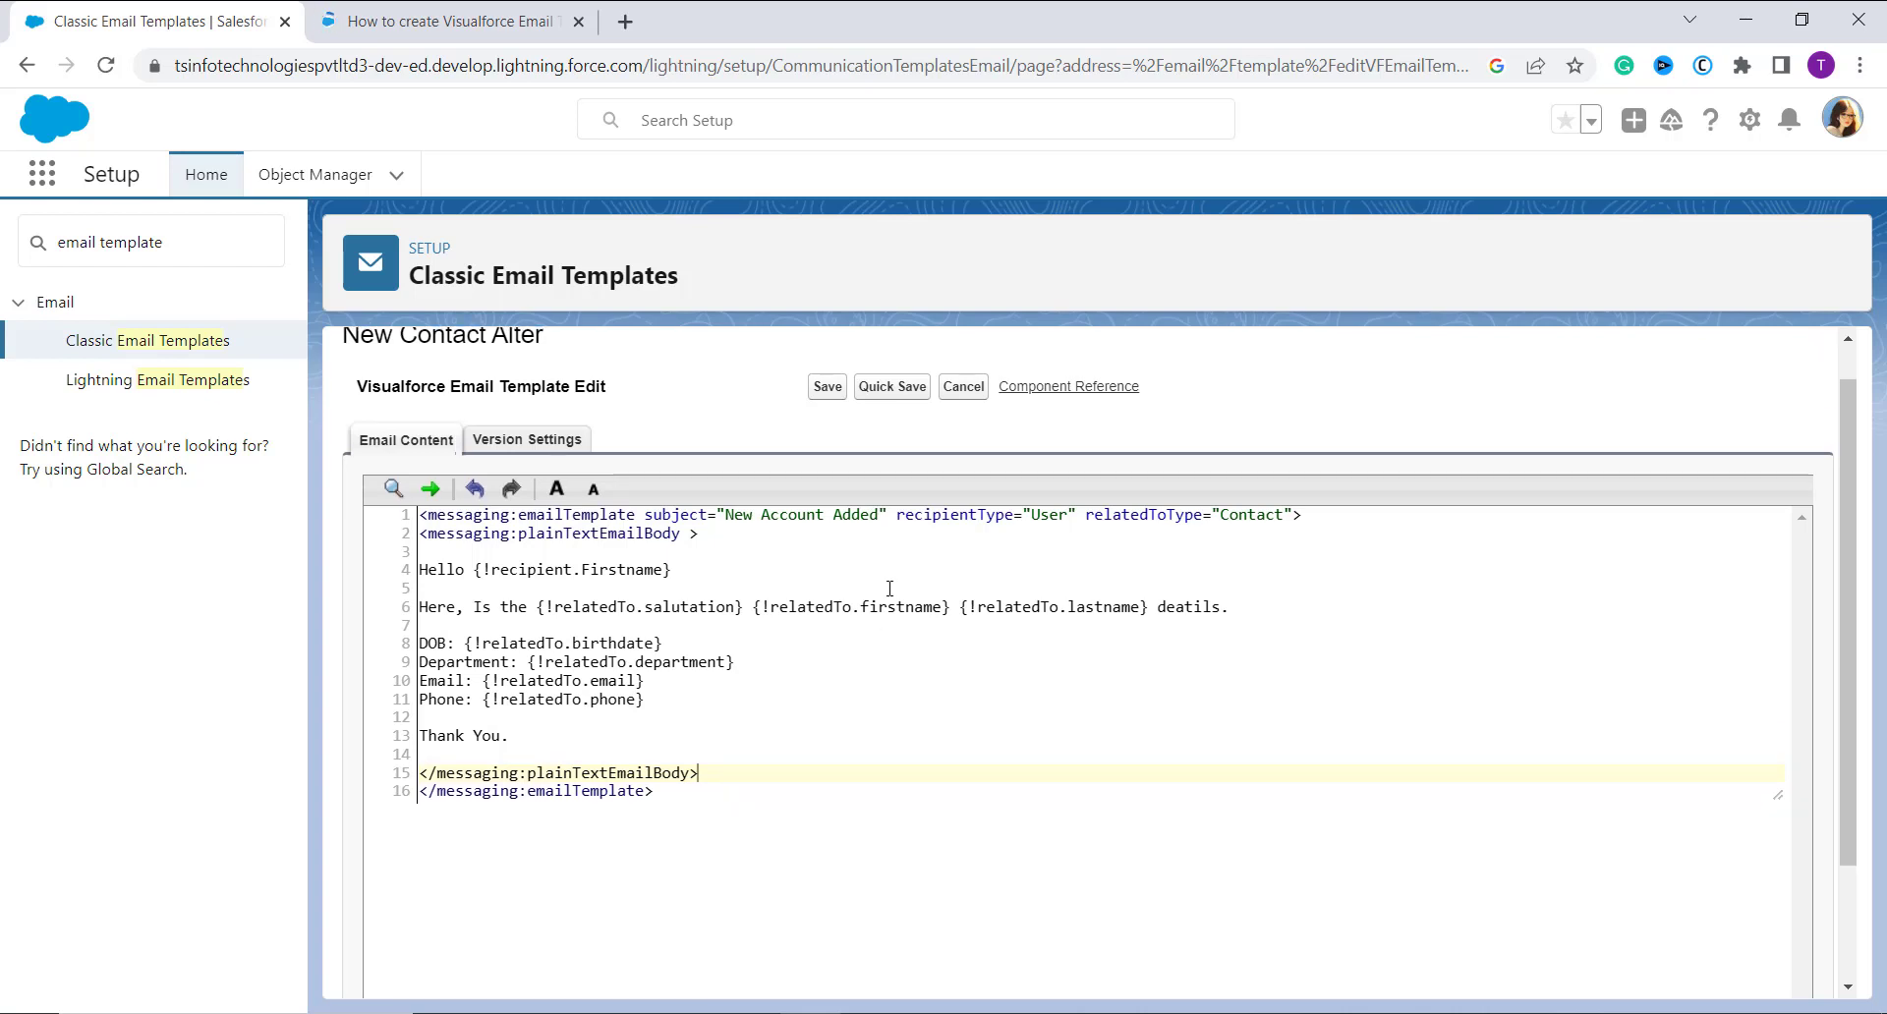
{"action": "left_click", "coordinate": [825, 393]}
{"action": "scroll", "coordinate": [797, 801], "scroll_direction": "down", "scroll_amount": 2}
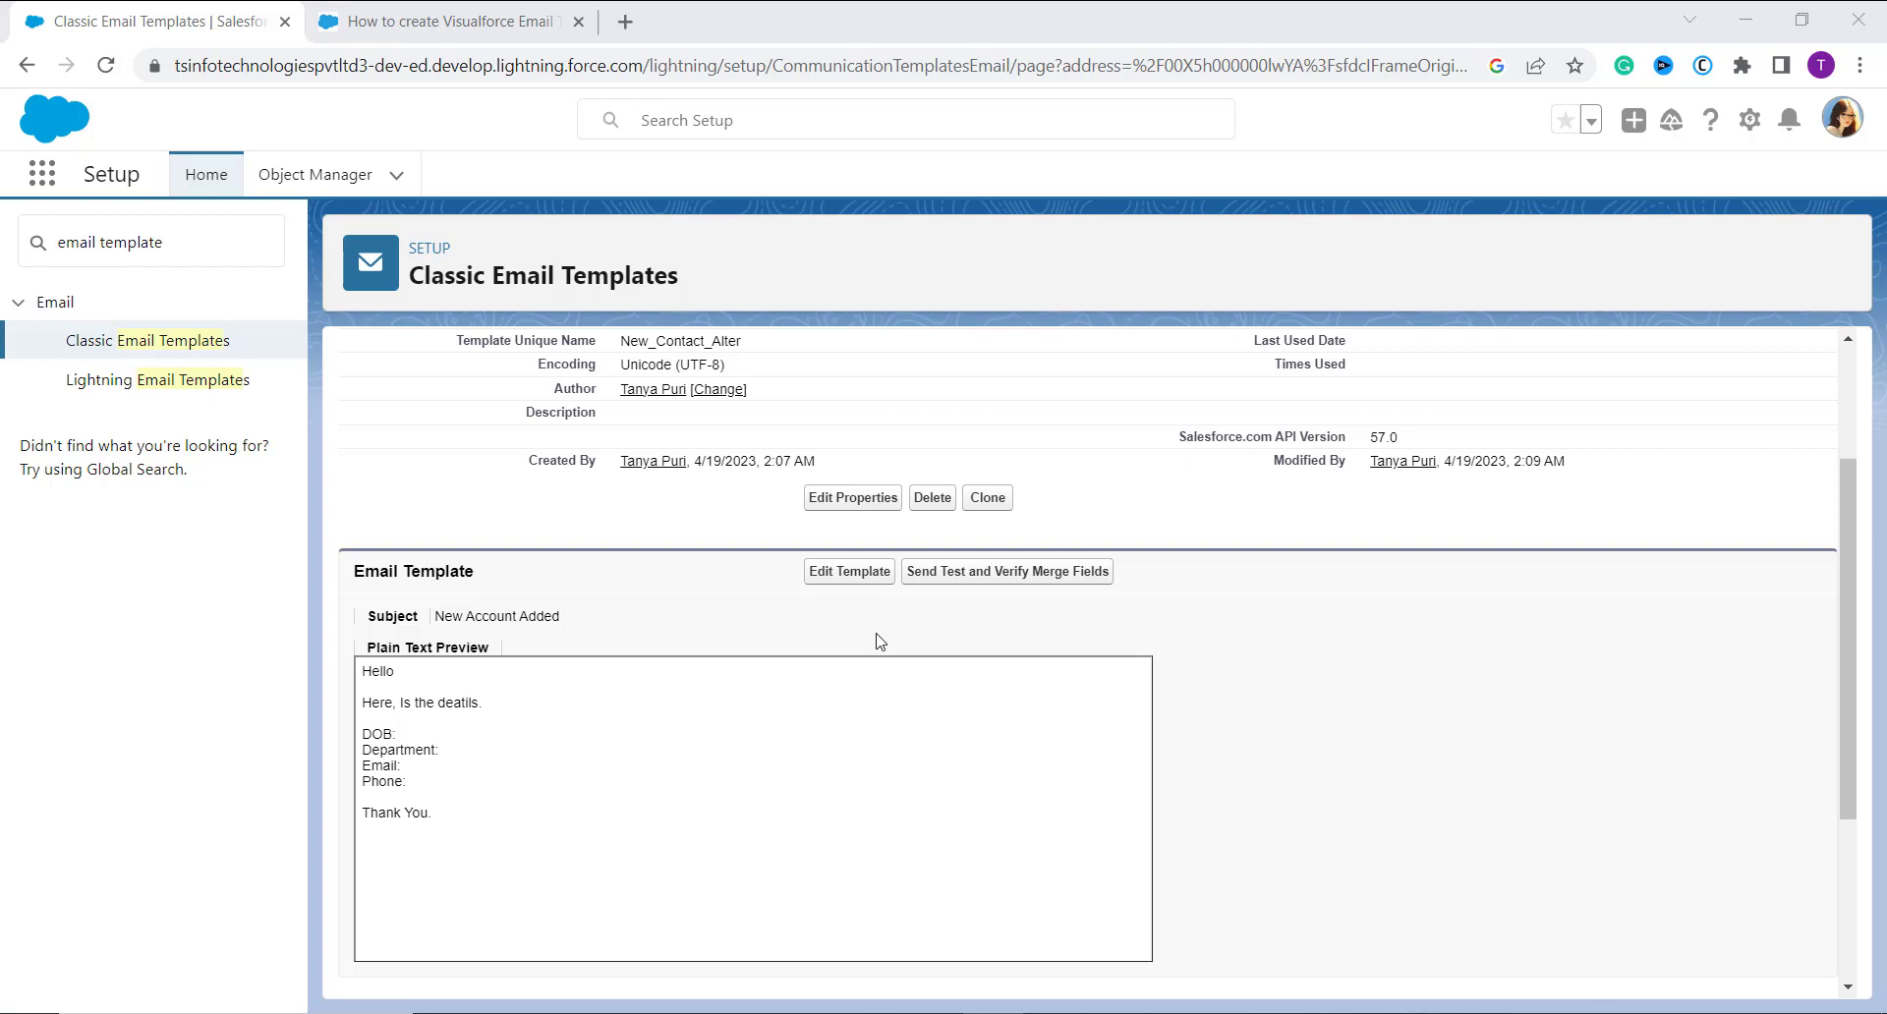
{"action": "left_click", "coordinate": [1846, 136]}
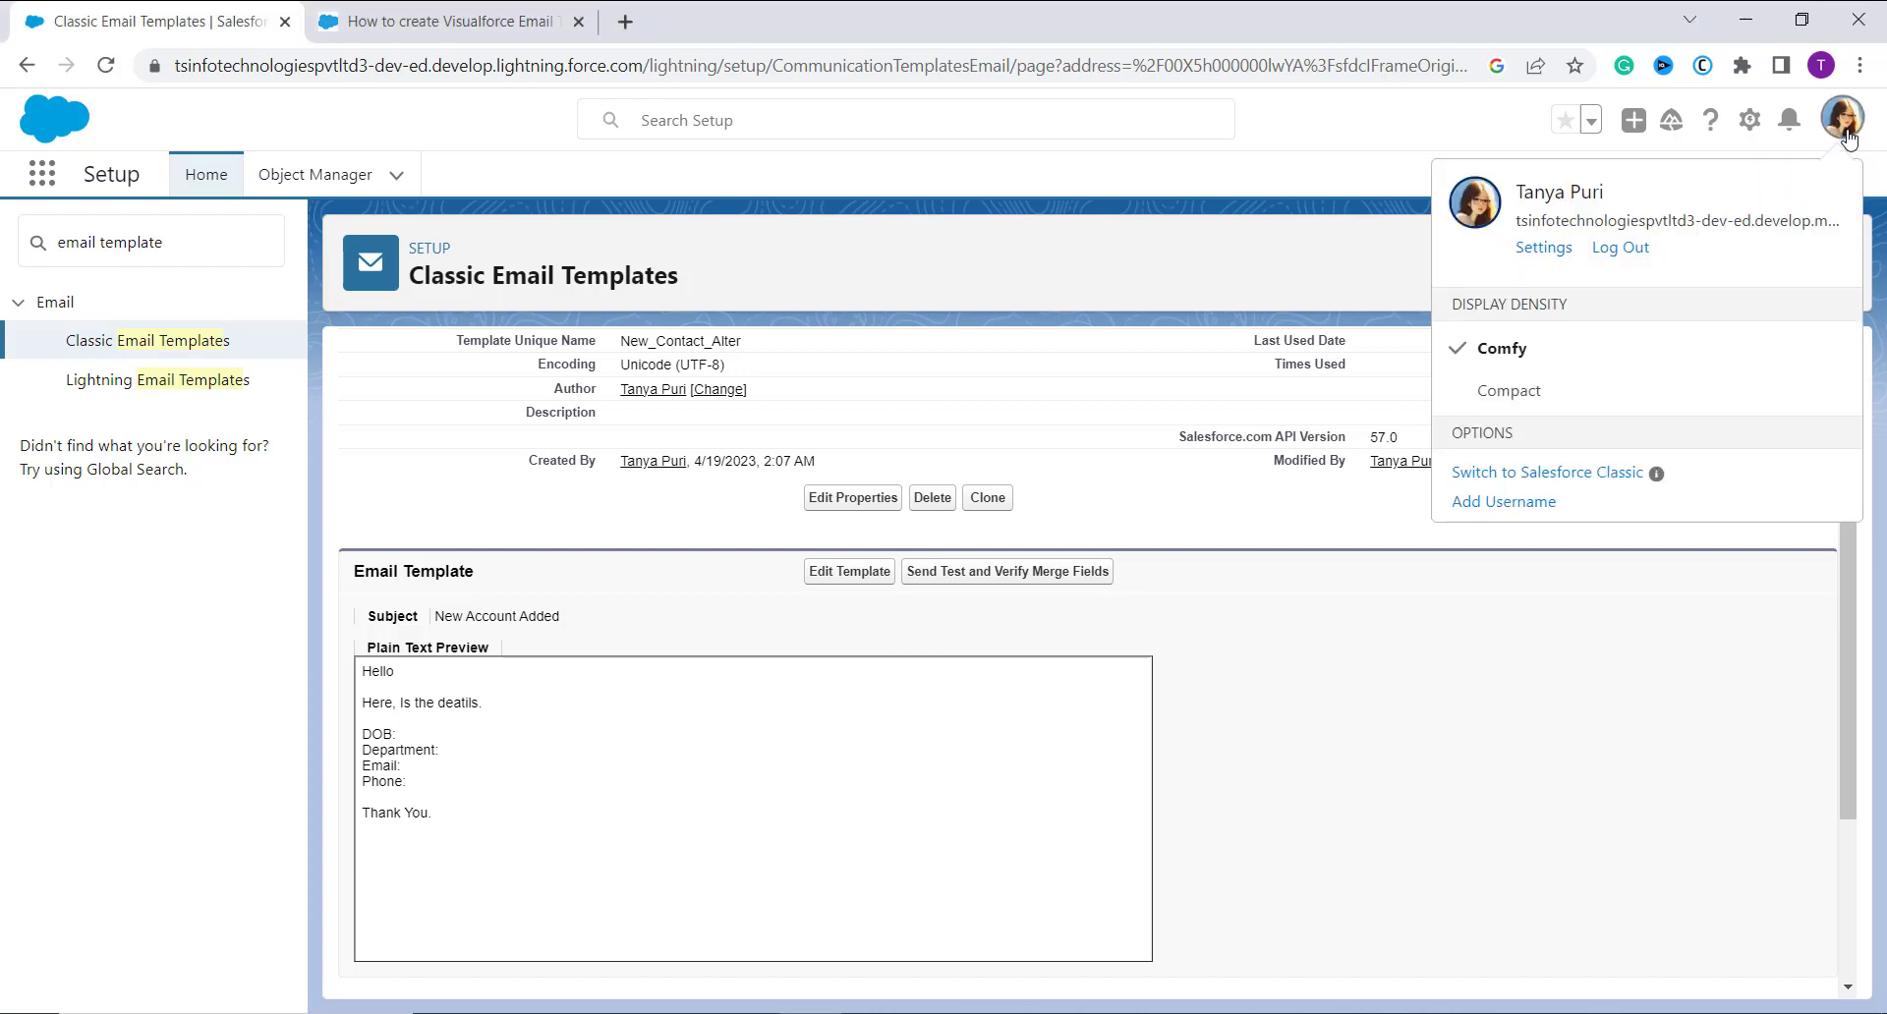
Step: Switch to Salesforce Classic and reach Classic Email Templates through a Quick Find search for 'email template'
{"action": "left_click", "coordinate": [1602, 494]}
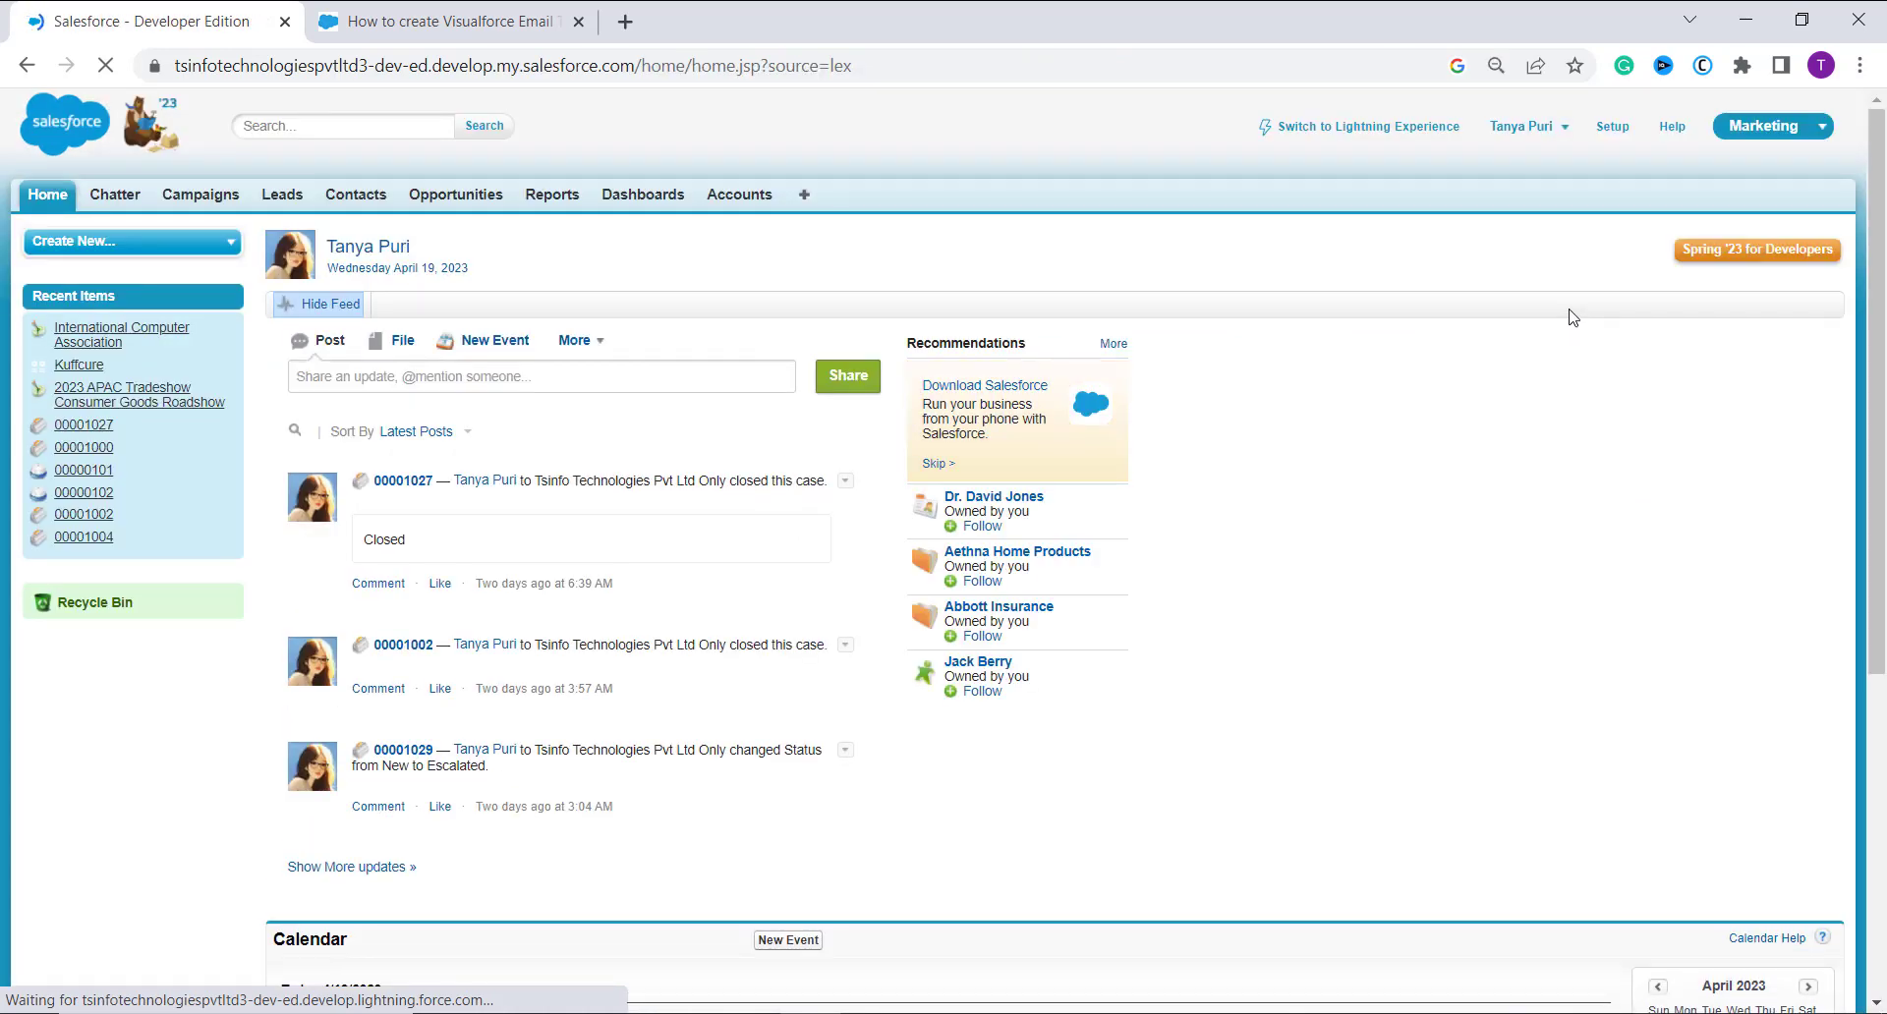
{"action": "left_click", "coordinate": [1610, 126]}
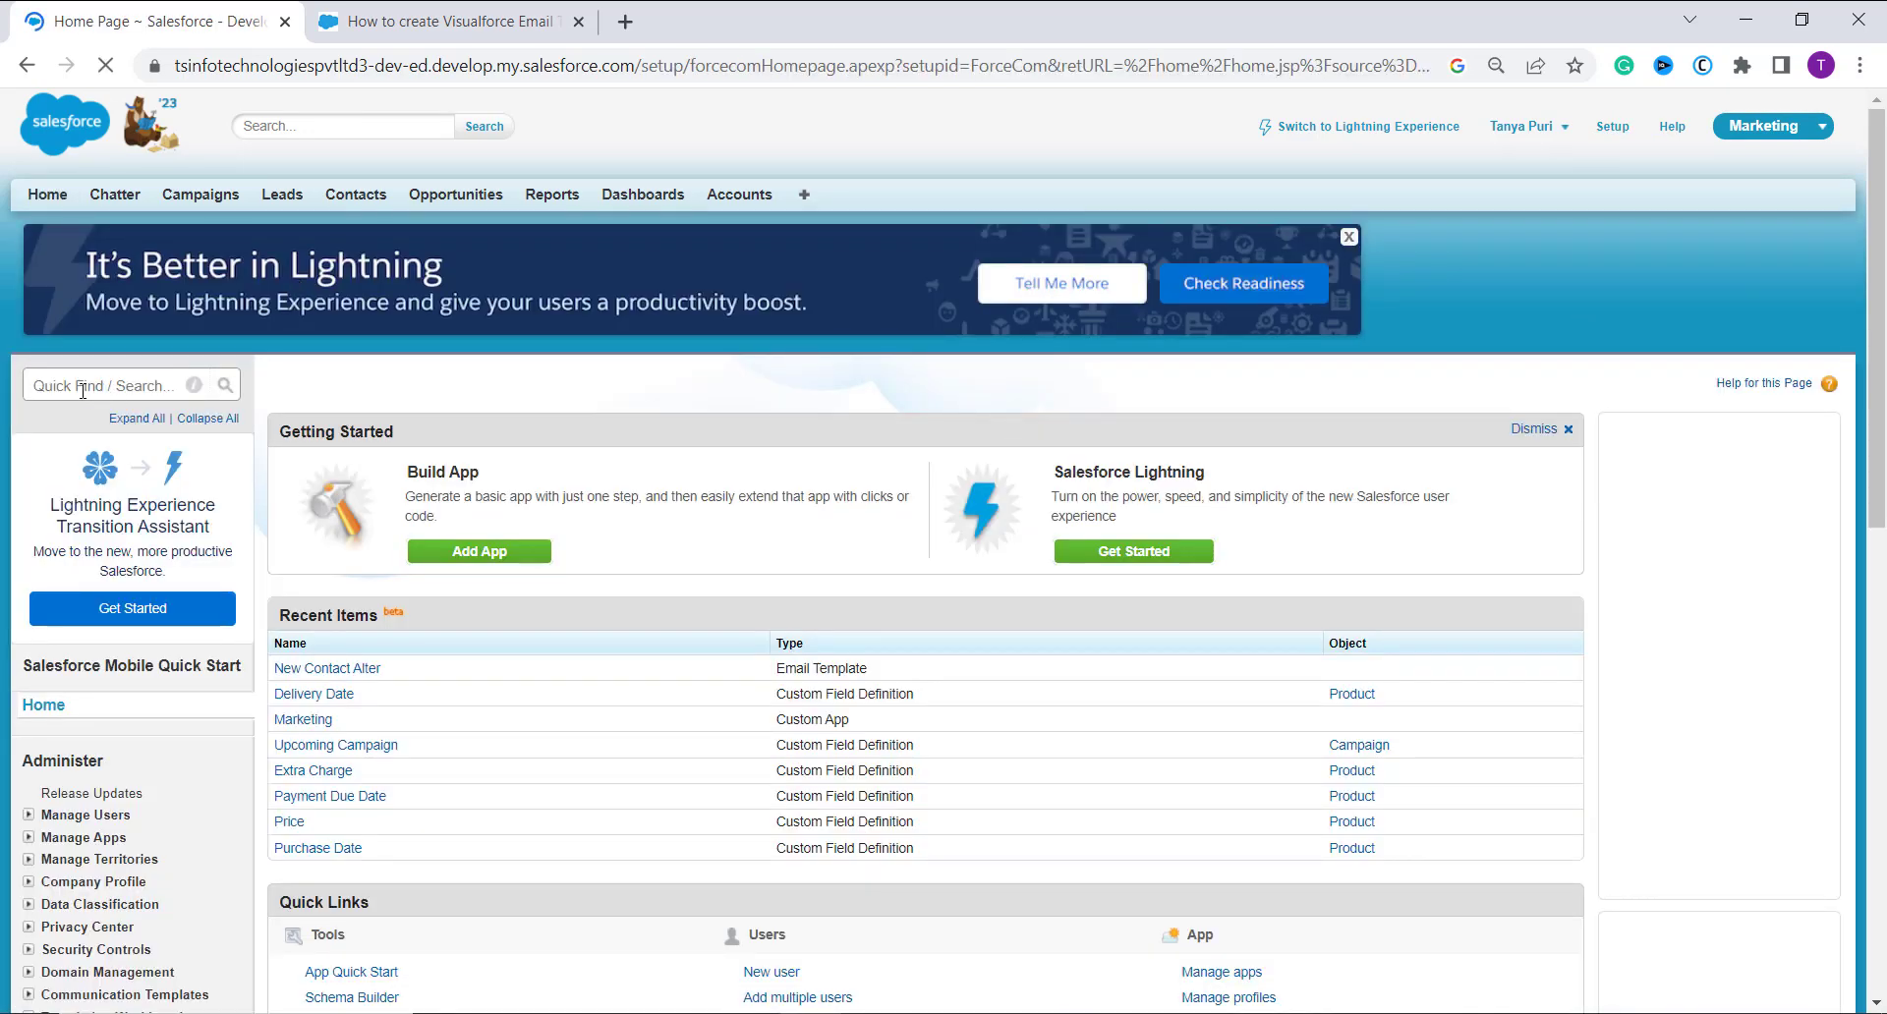
{"action": "left_click", "coordinate": [82, 390]}
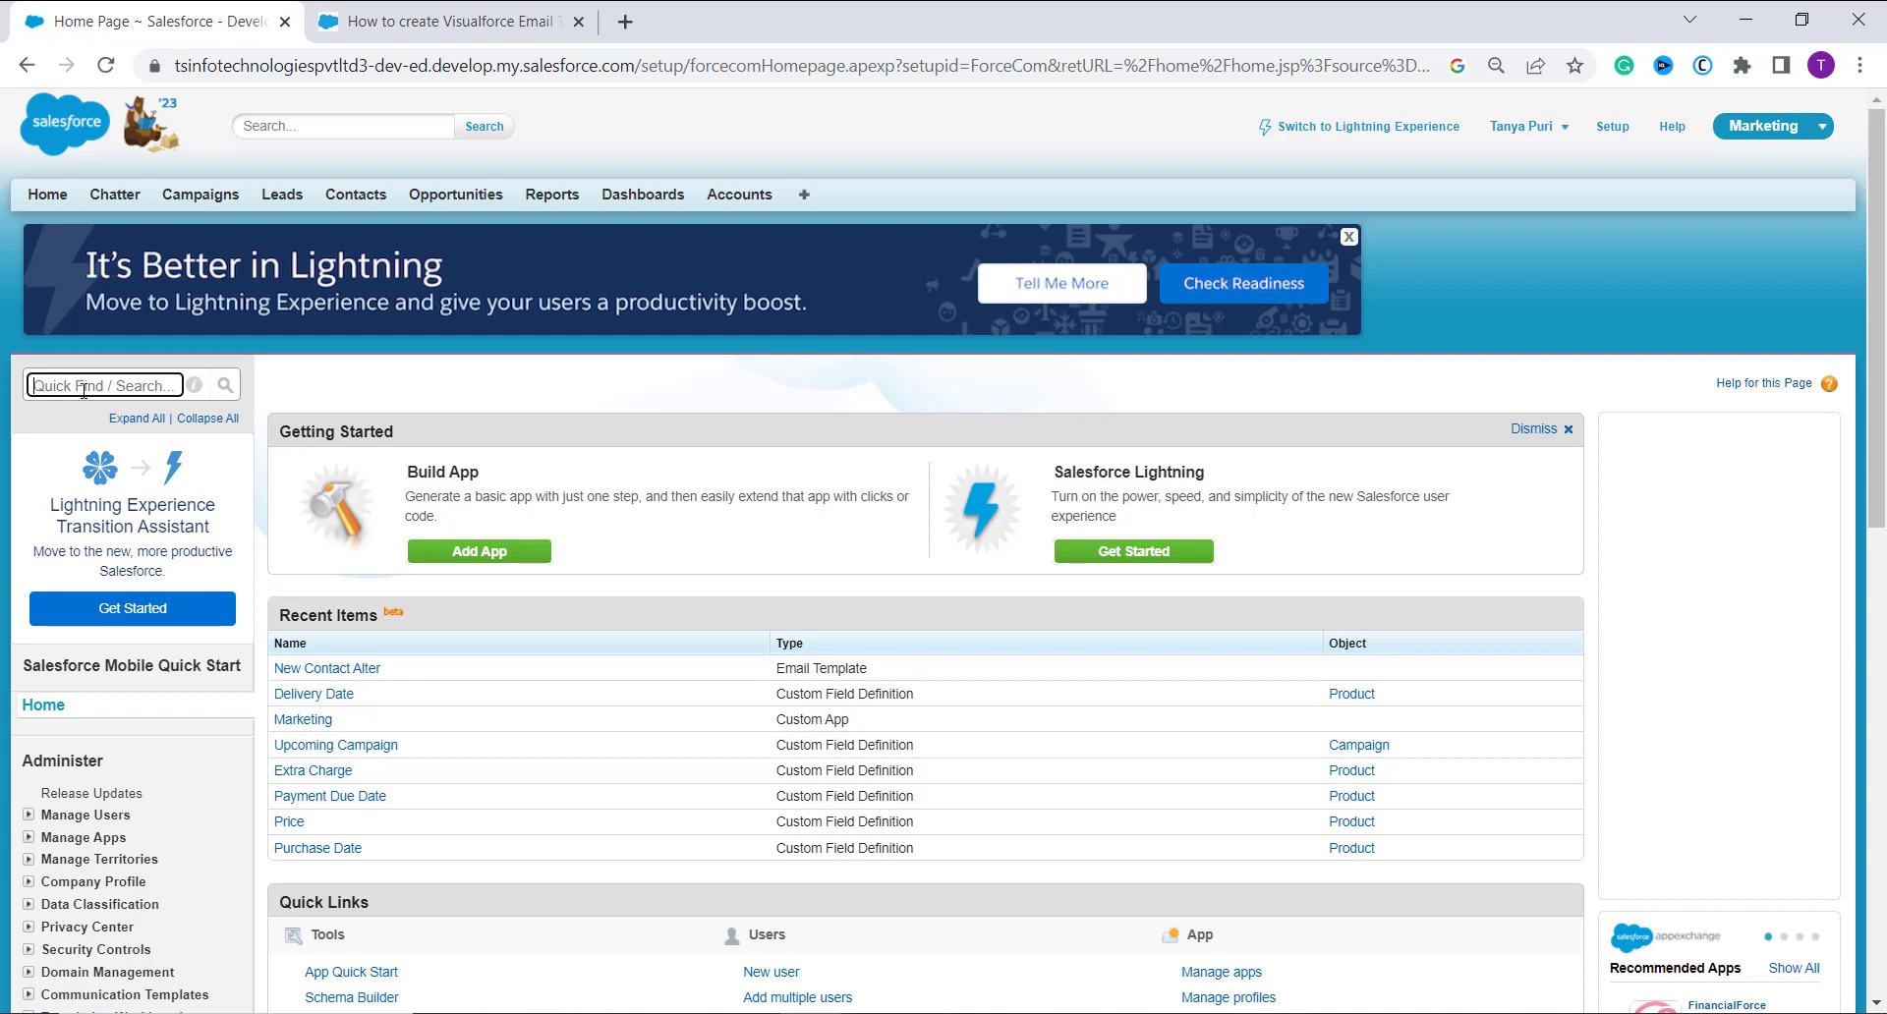
{"action": "type", "text": "em"}
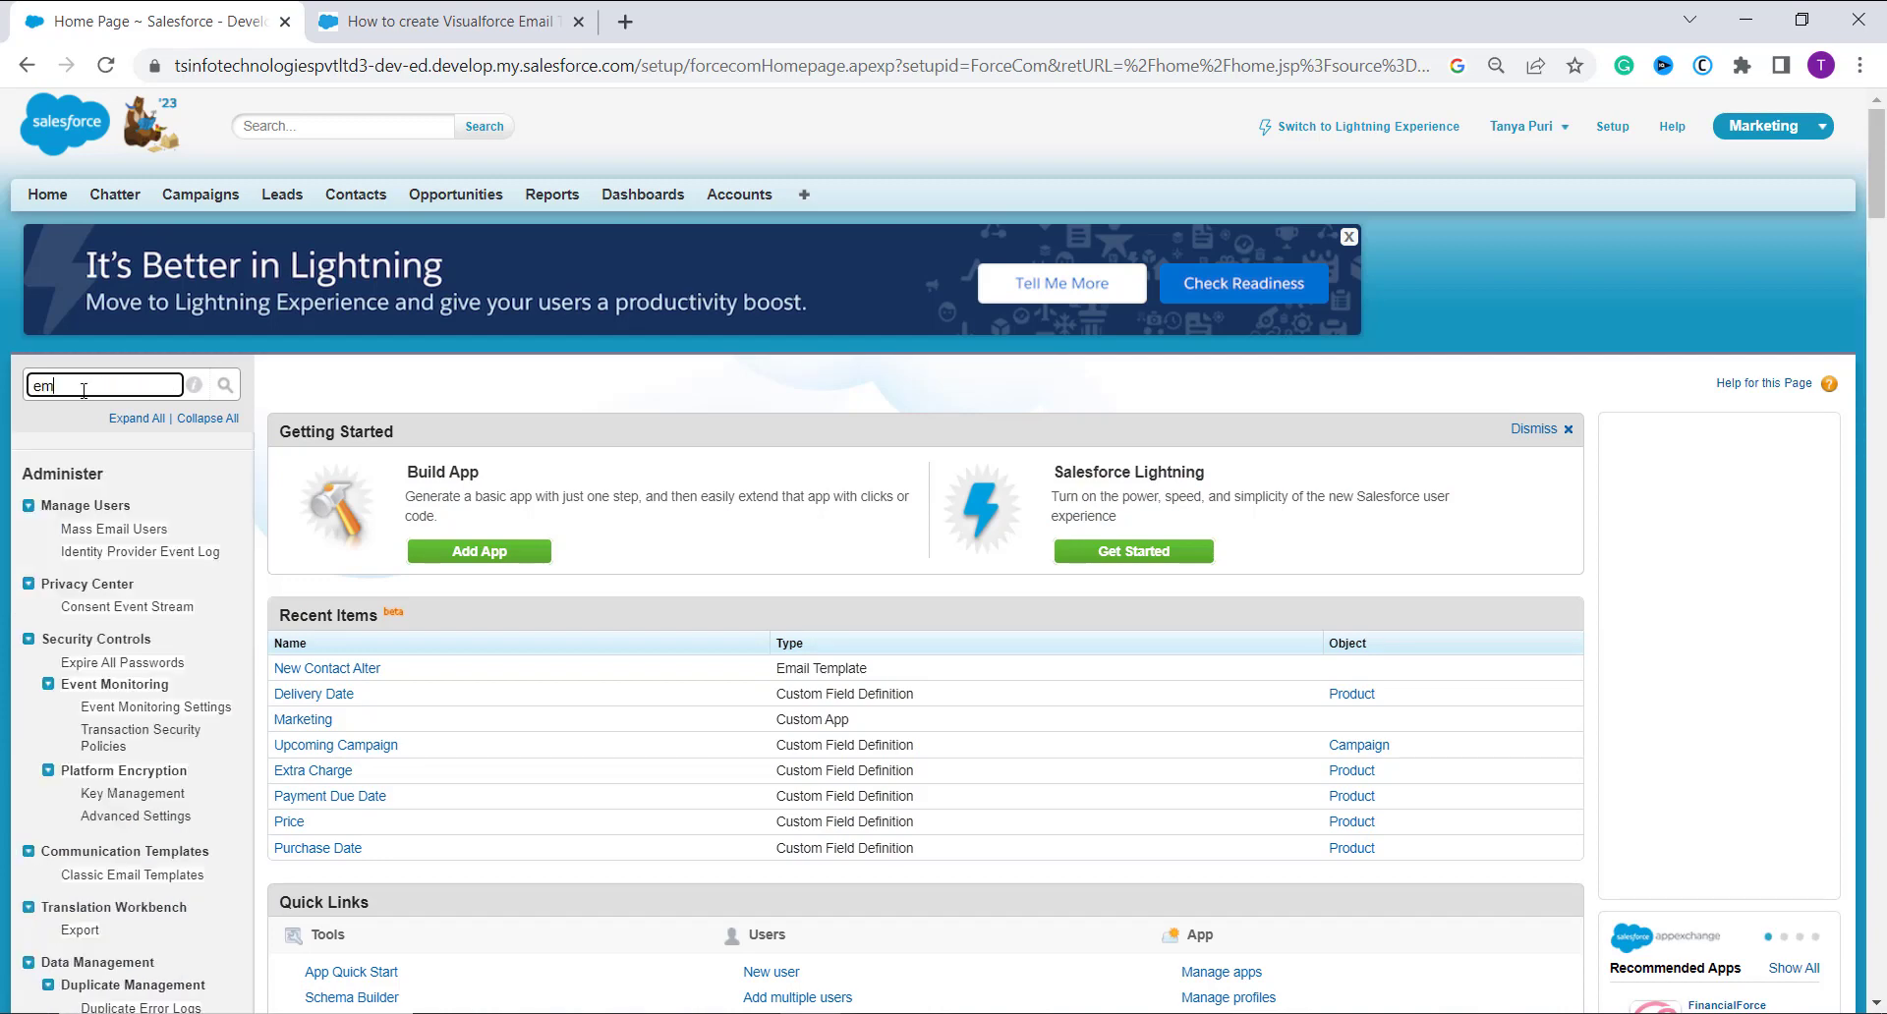
{"action": "type", "text": "ail template"}
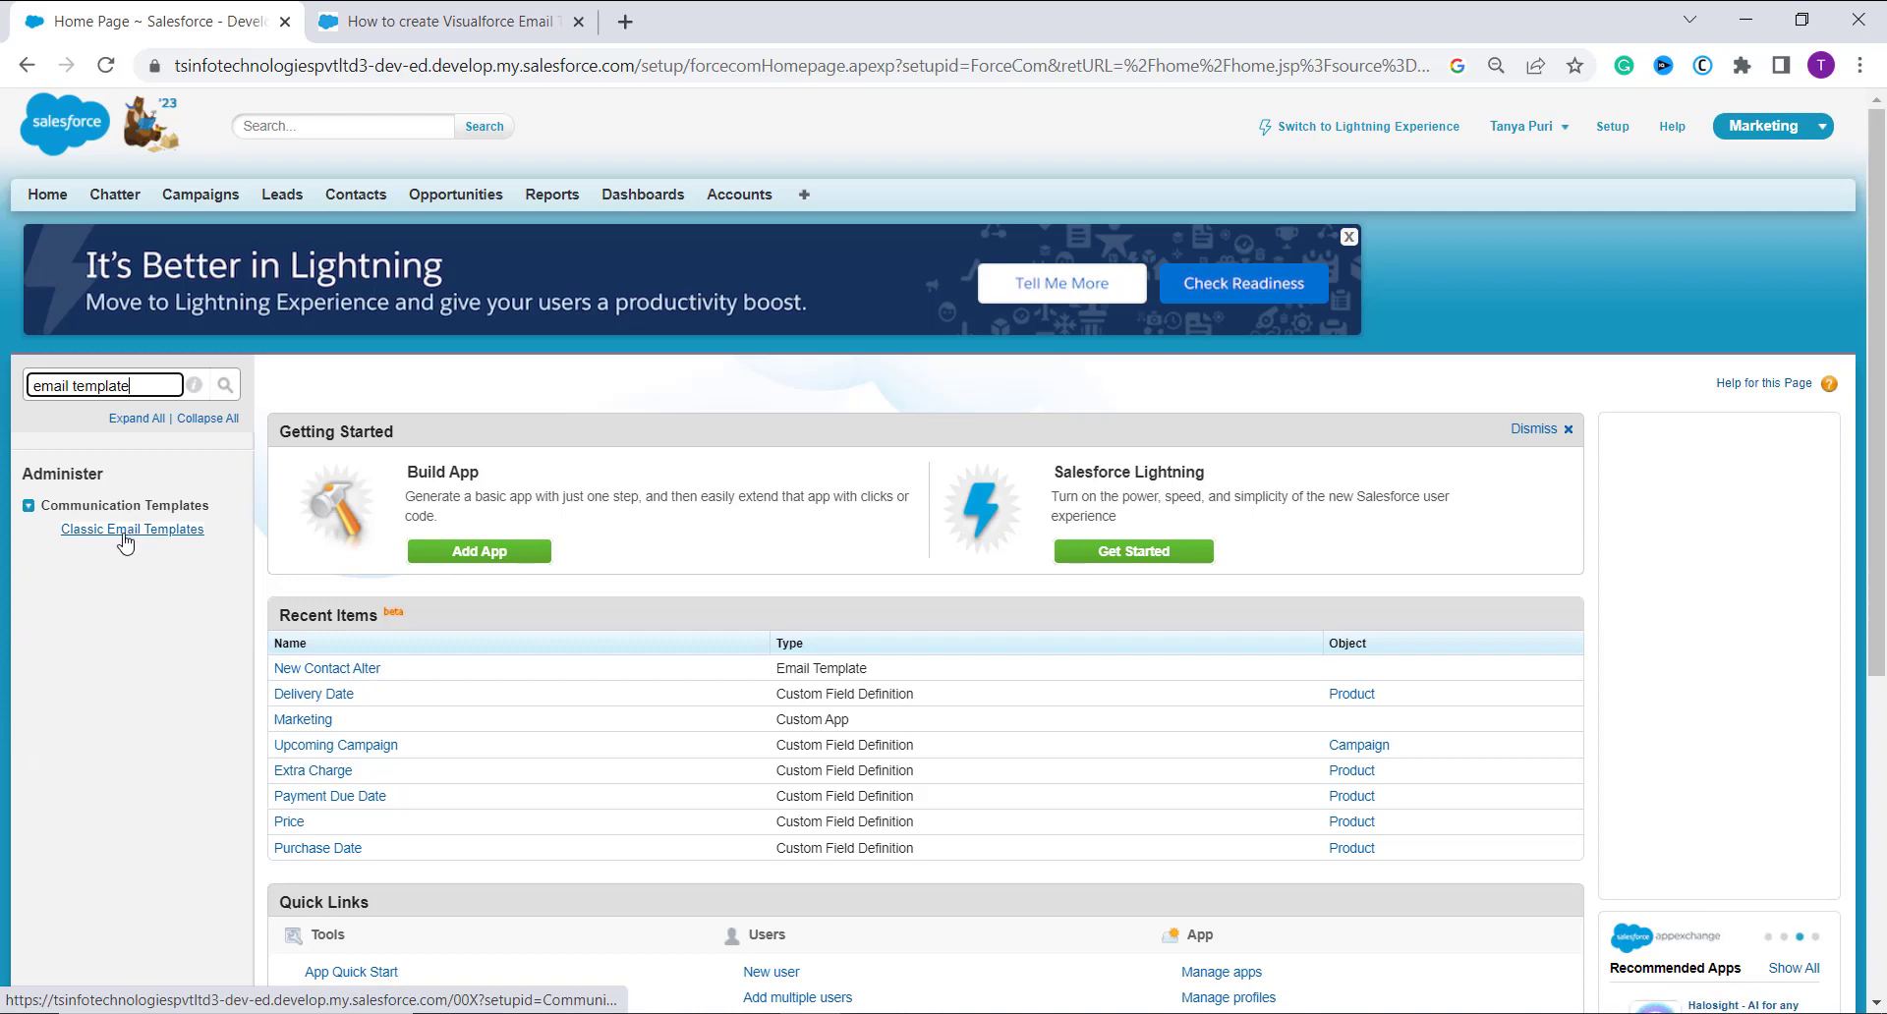
{"action": "left_click", "coordinate": [124, 535]}
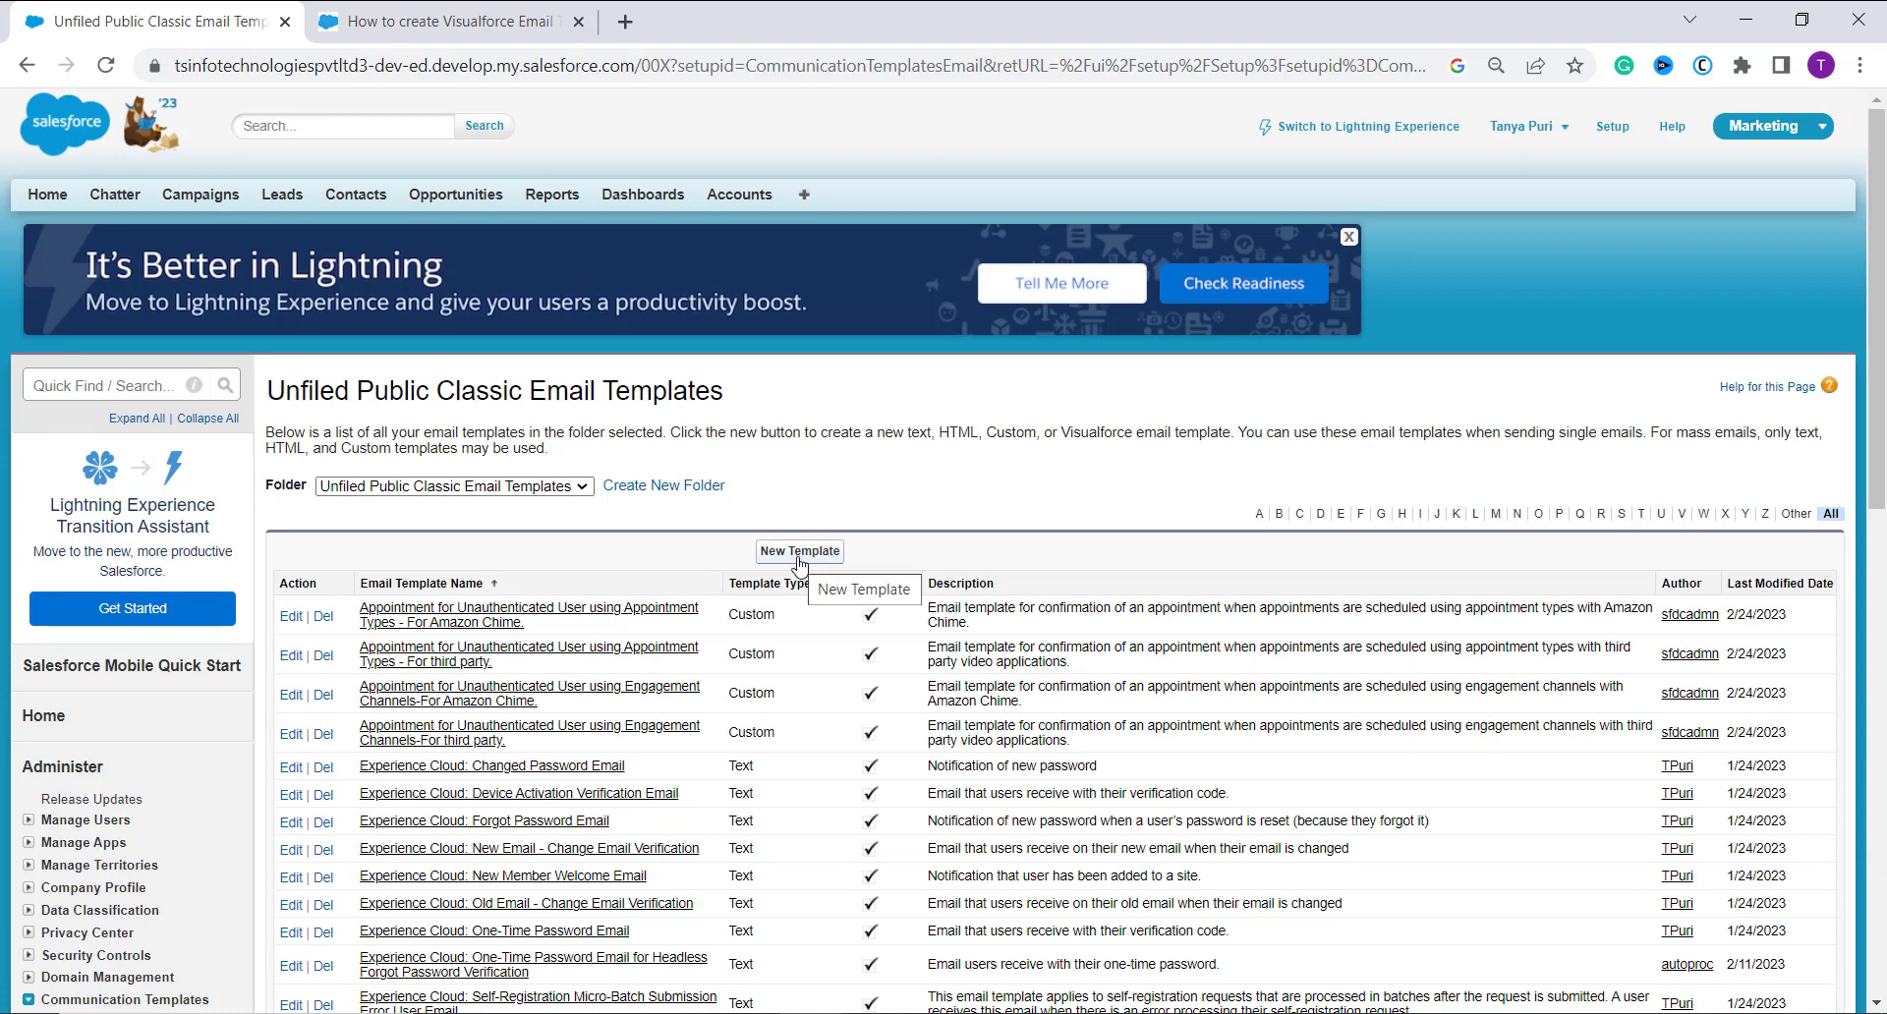
Step: Start a new Visualforce template and set its folder to New Template Folder
{"action": "left_click", "coordinate": [798, 553]}
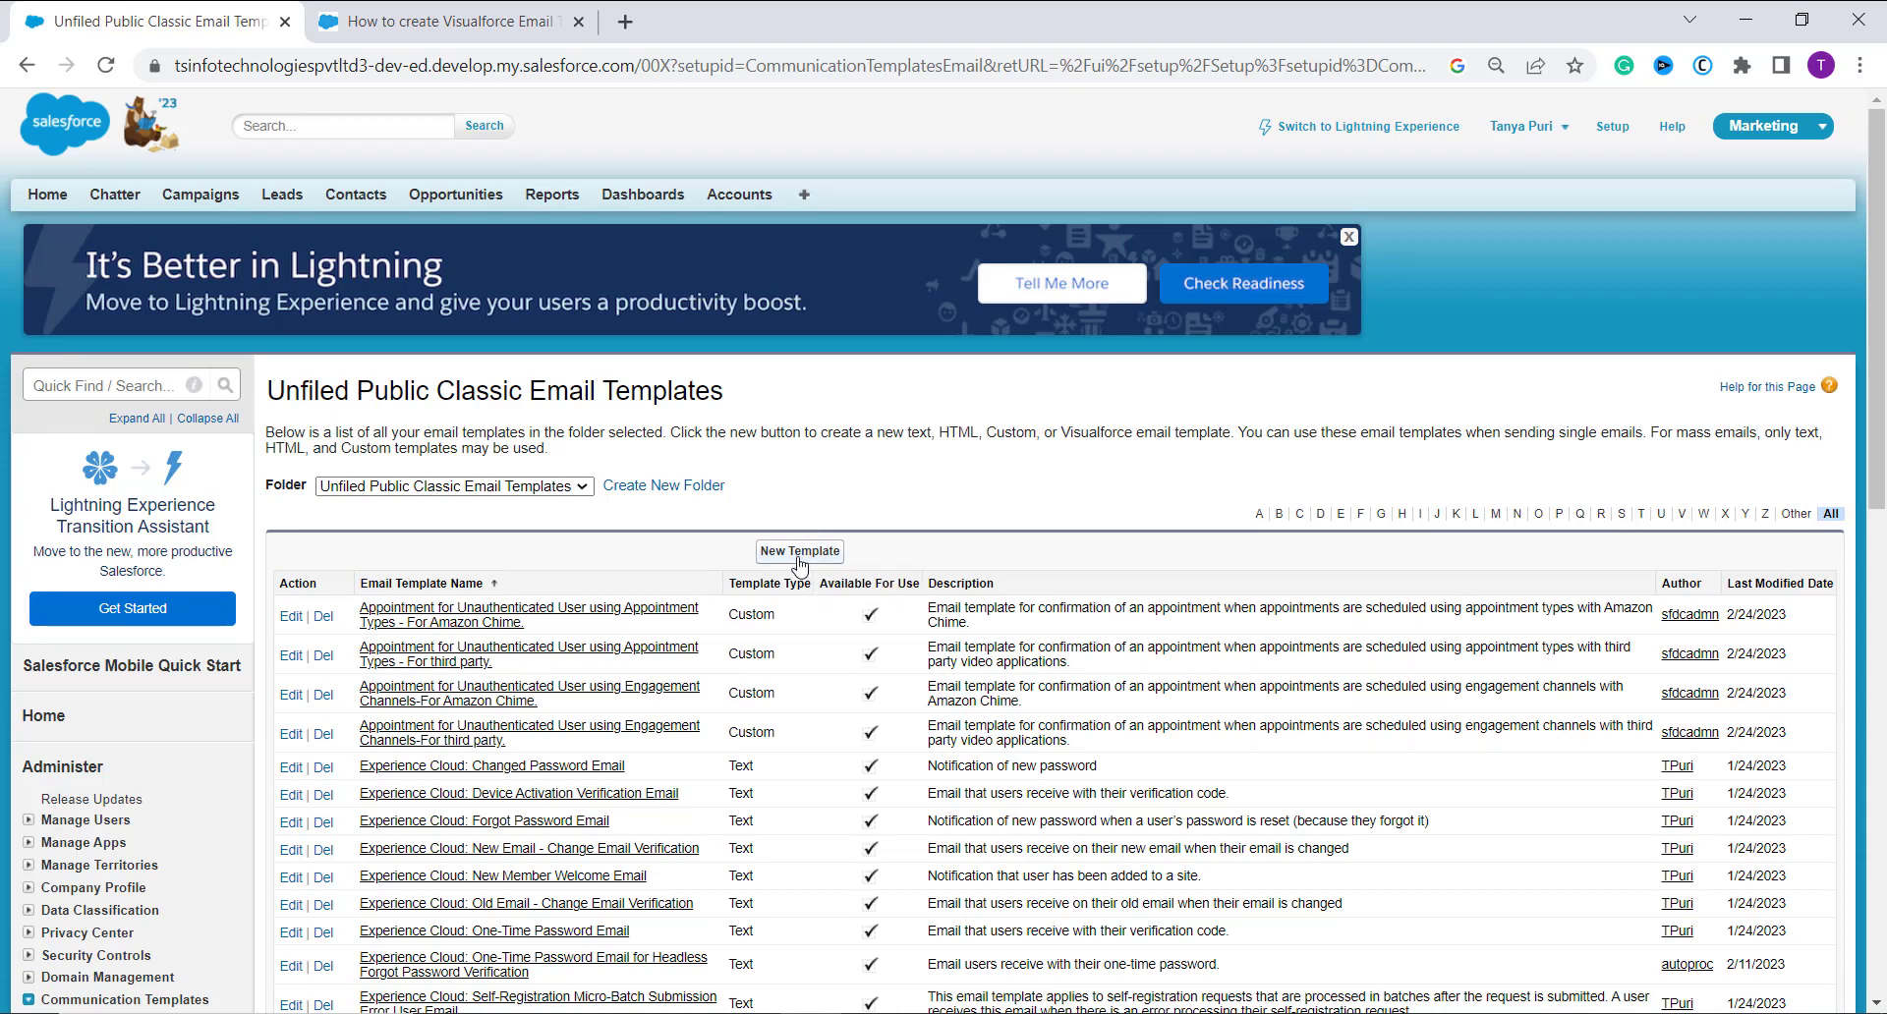
{"action": "left_click", "coordinate": [324, 666]}
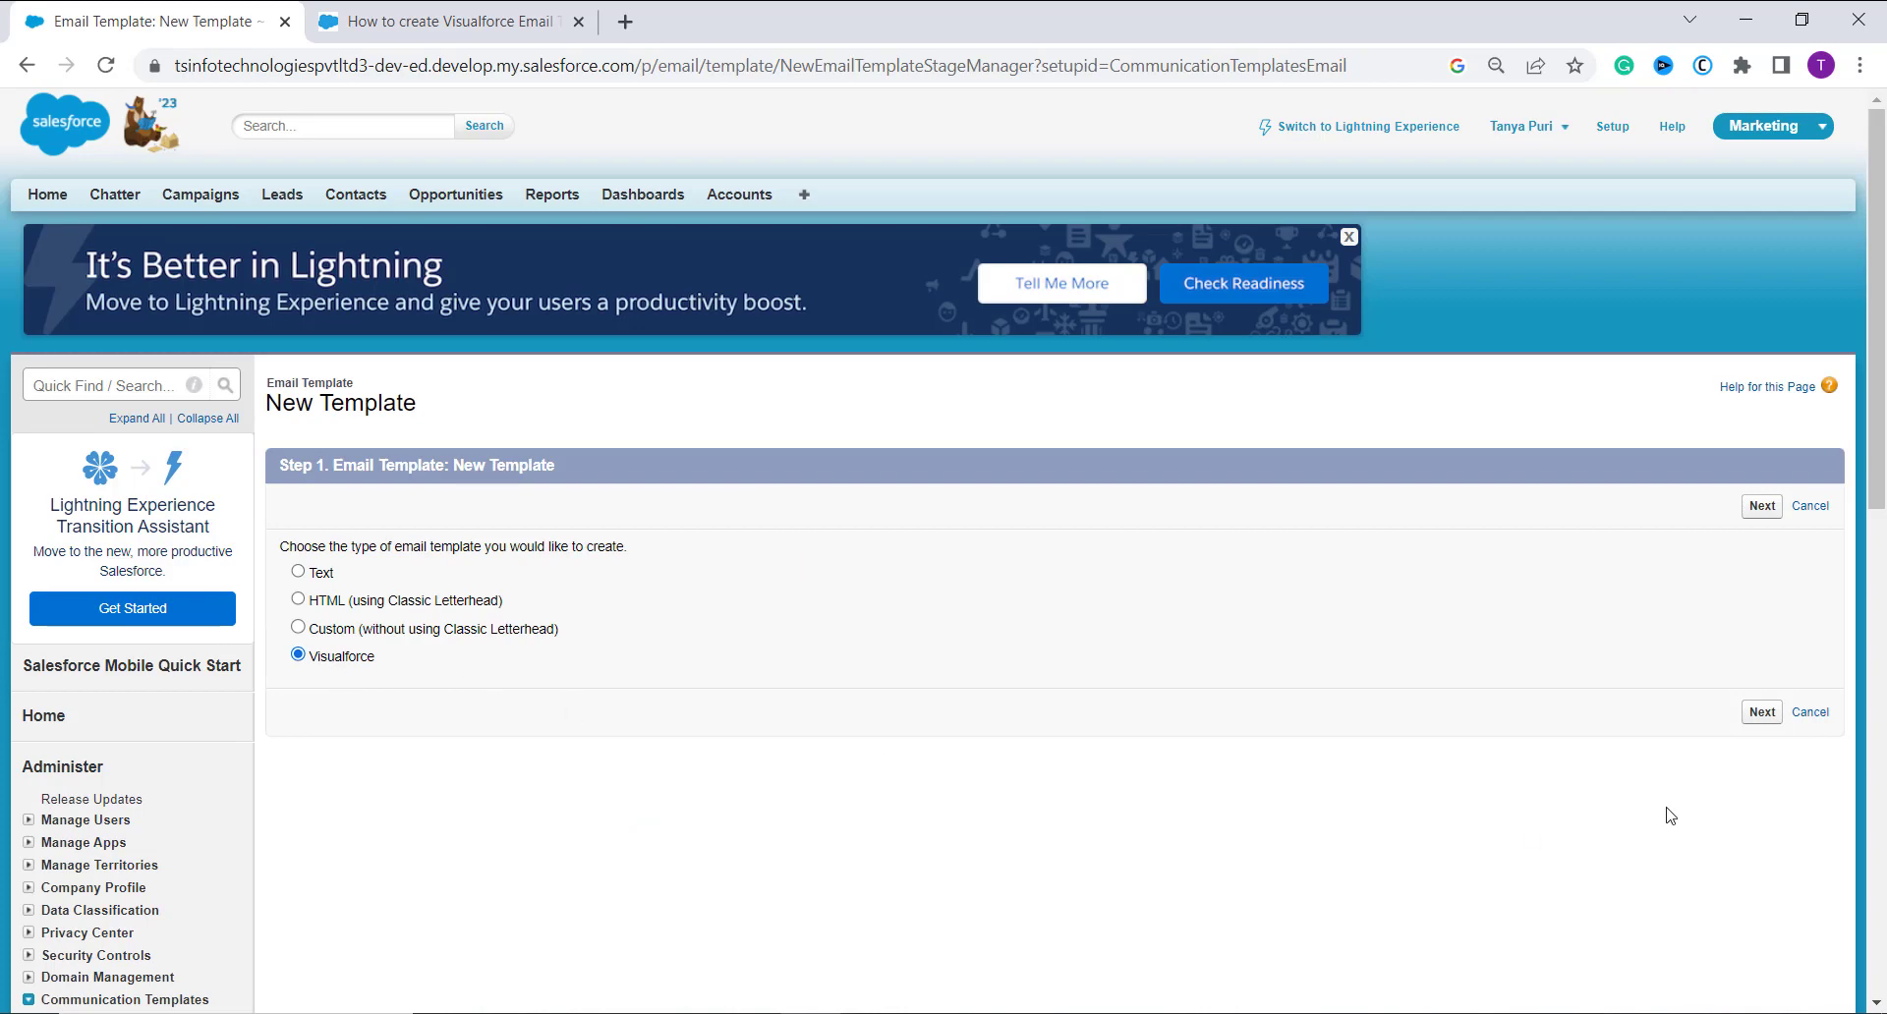
{"action": "left_click", "coordinate": [1763, 715]}
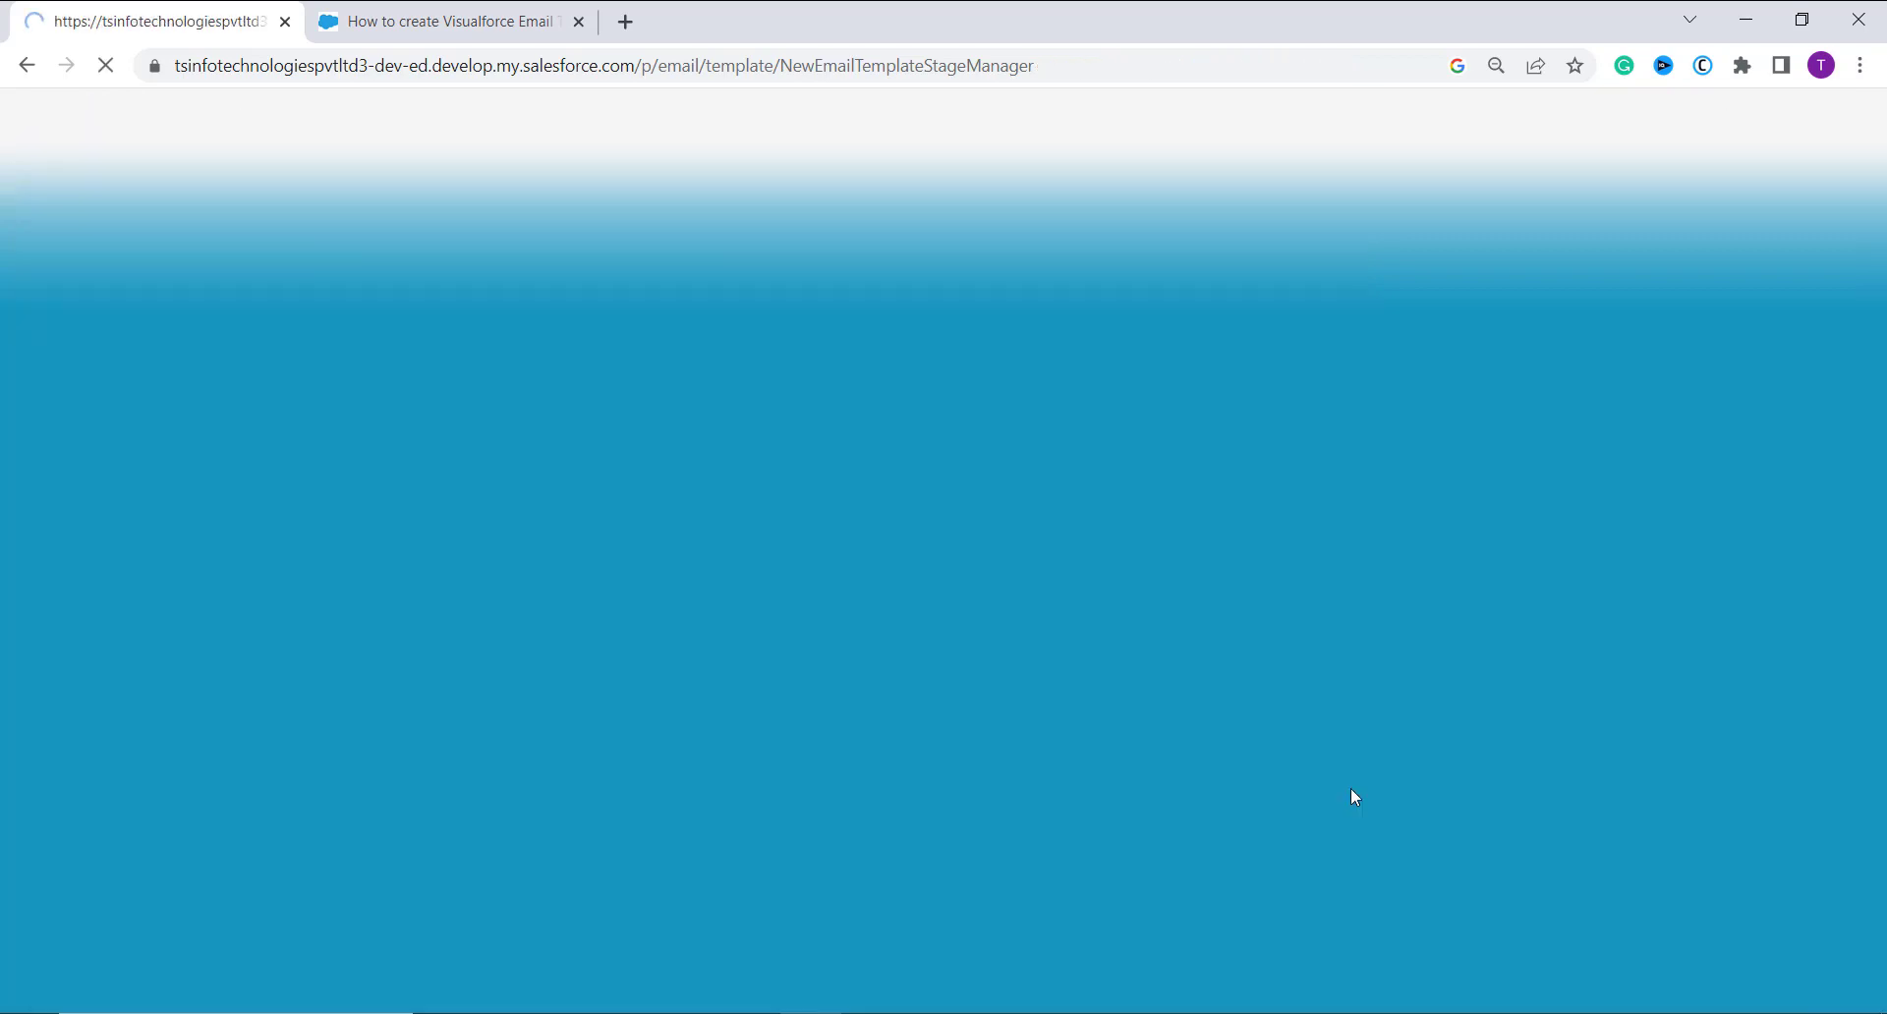
{"action": "scroll", "coordinate": [1355, 797], "scroll_direction": "down", "scroll_amount": 3}
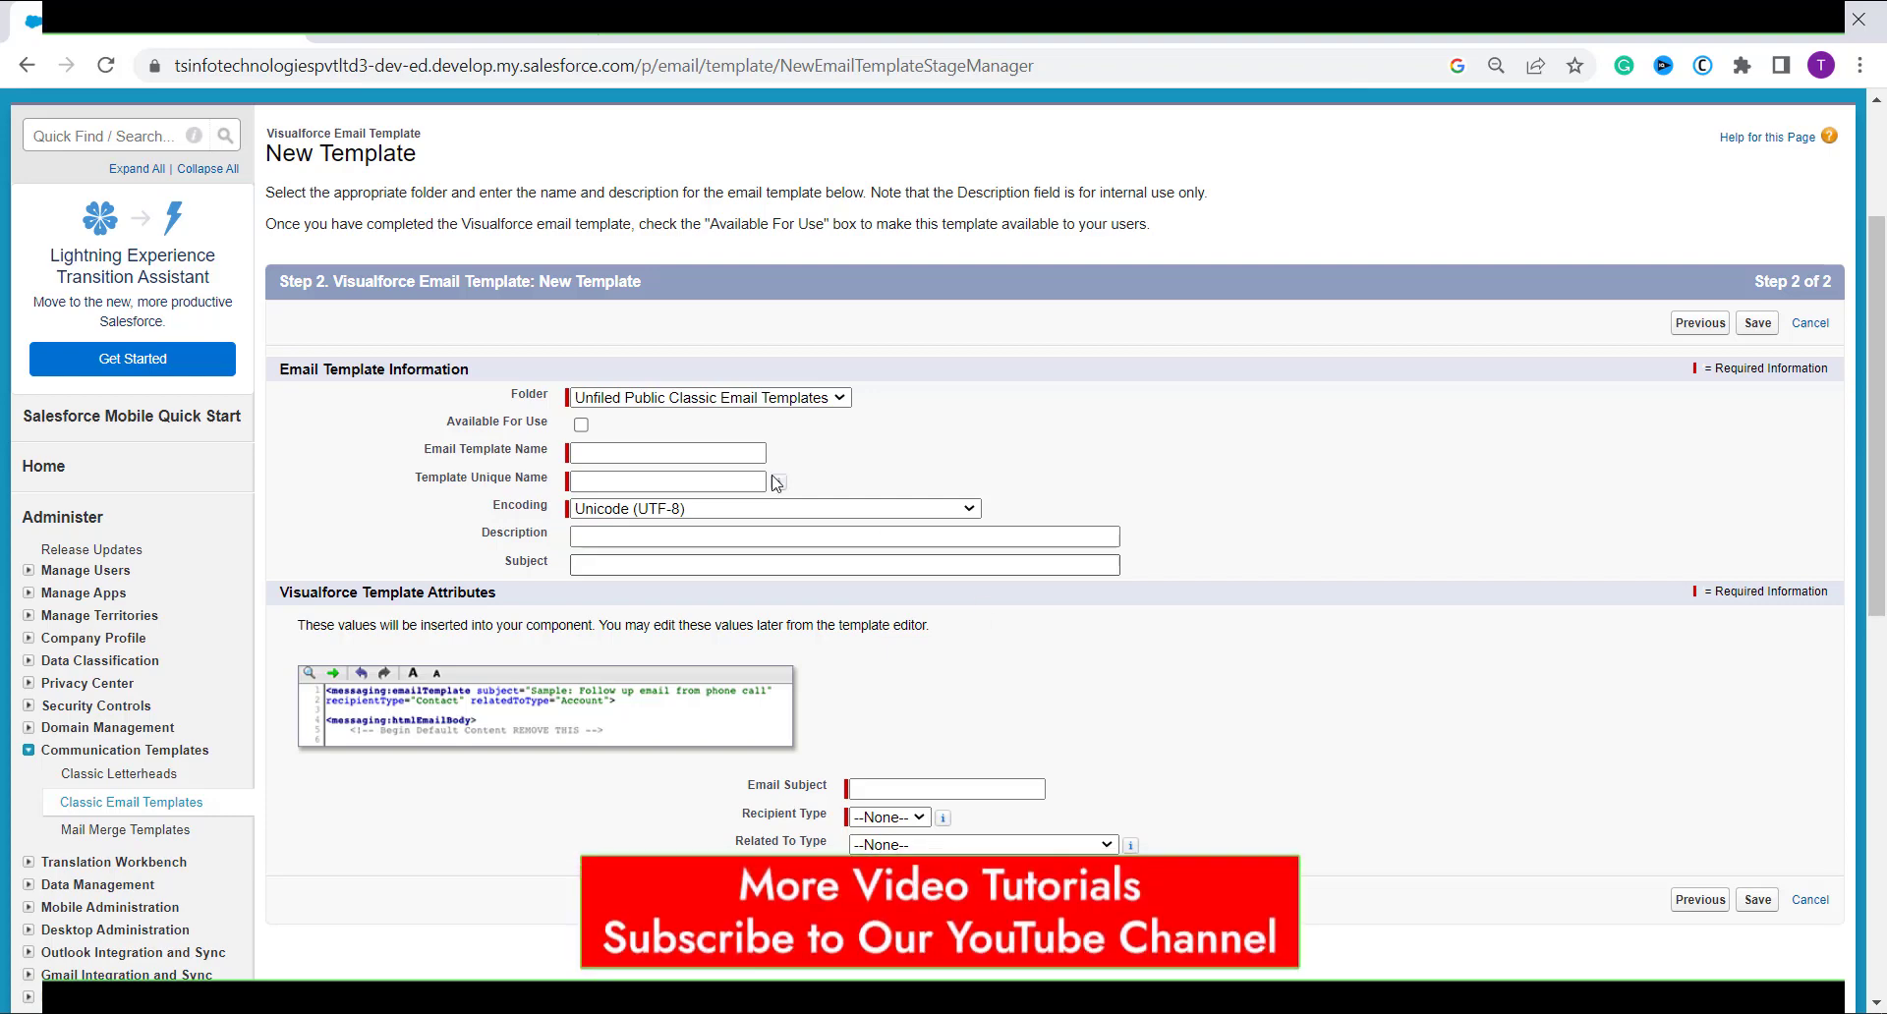
{"action": "left_click", "coordinate": [705, 398]}
Step: Mark the template Available For Use and name it 'New Account and Contact Information'
{"action": "left_click", "coordinate": [686, 474]}
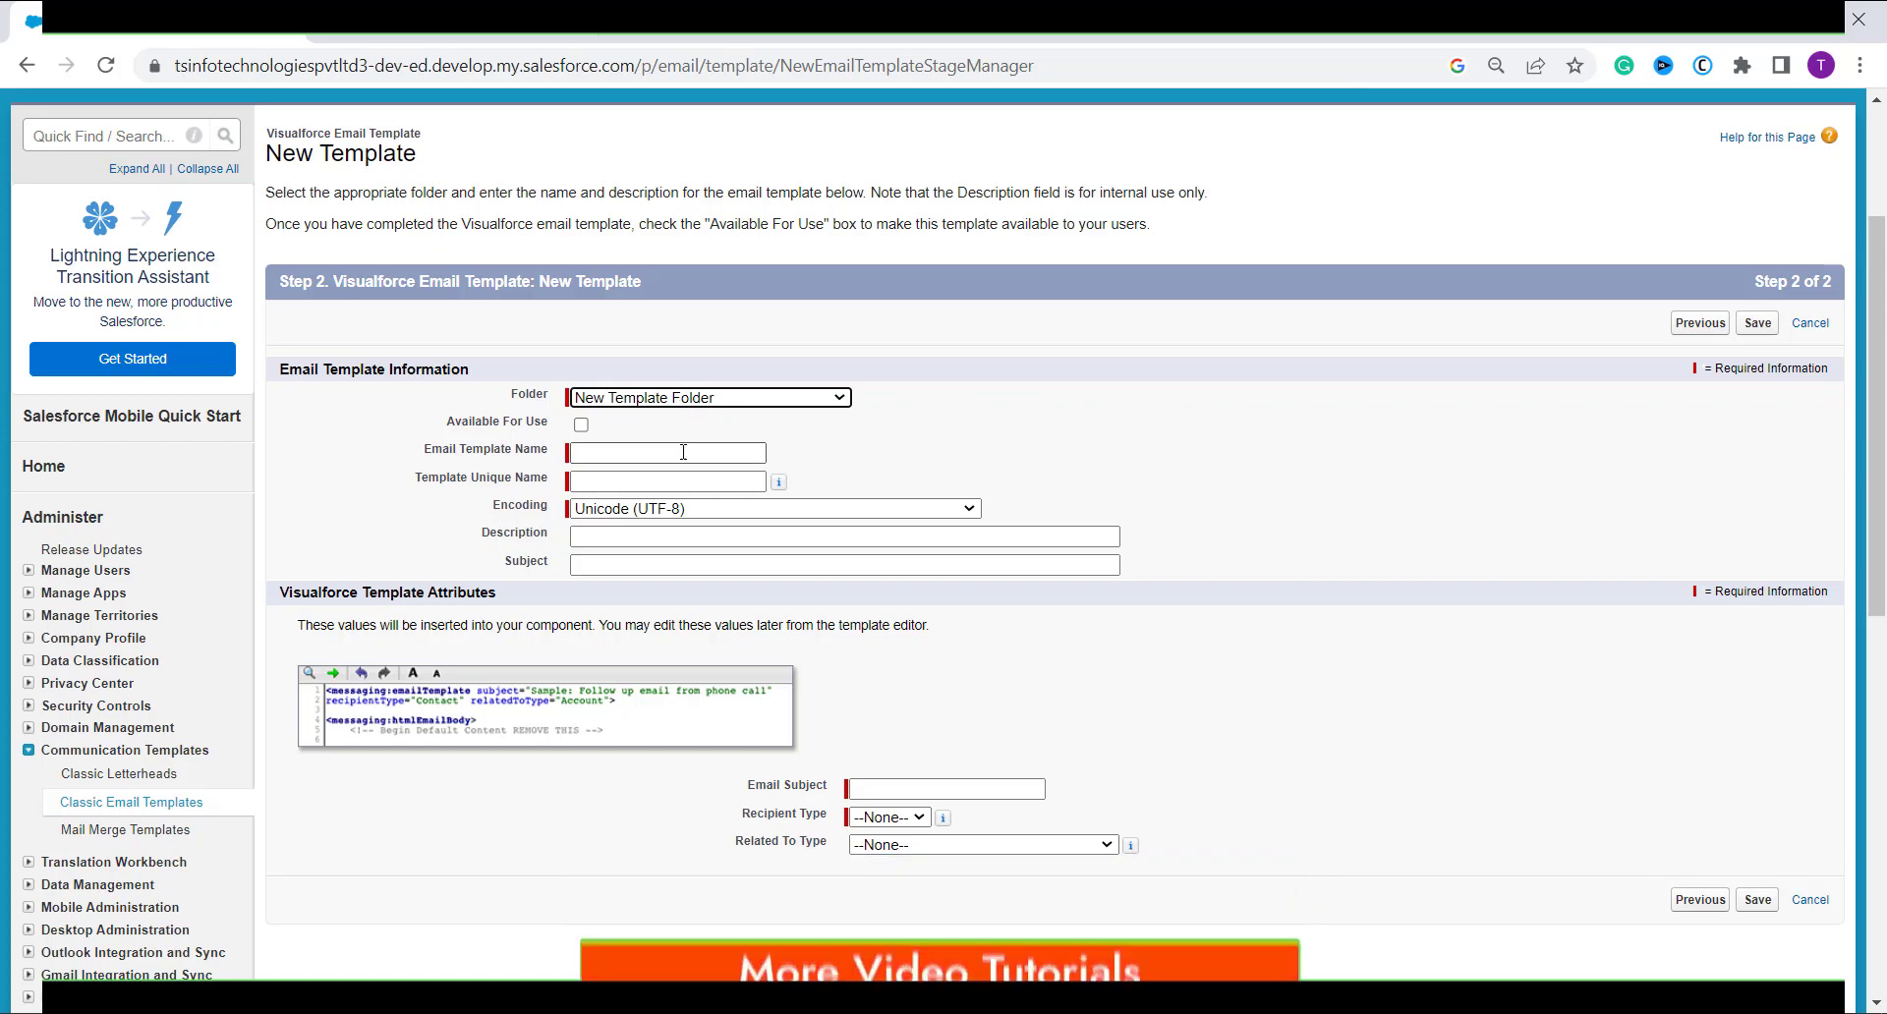
{"action": "left_click", "coordinate": [588, 458]}
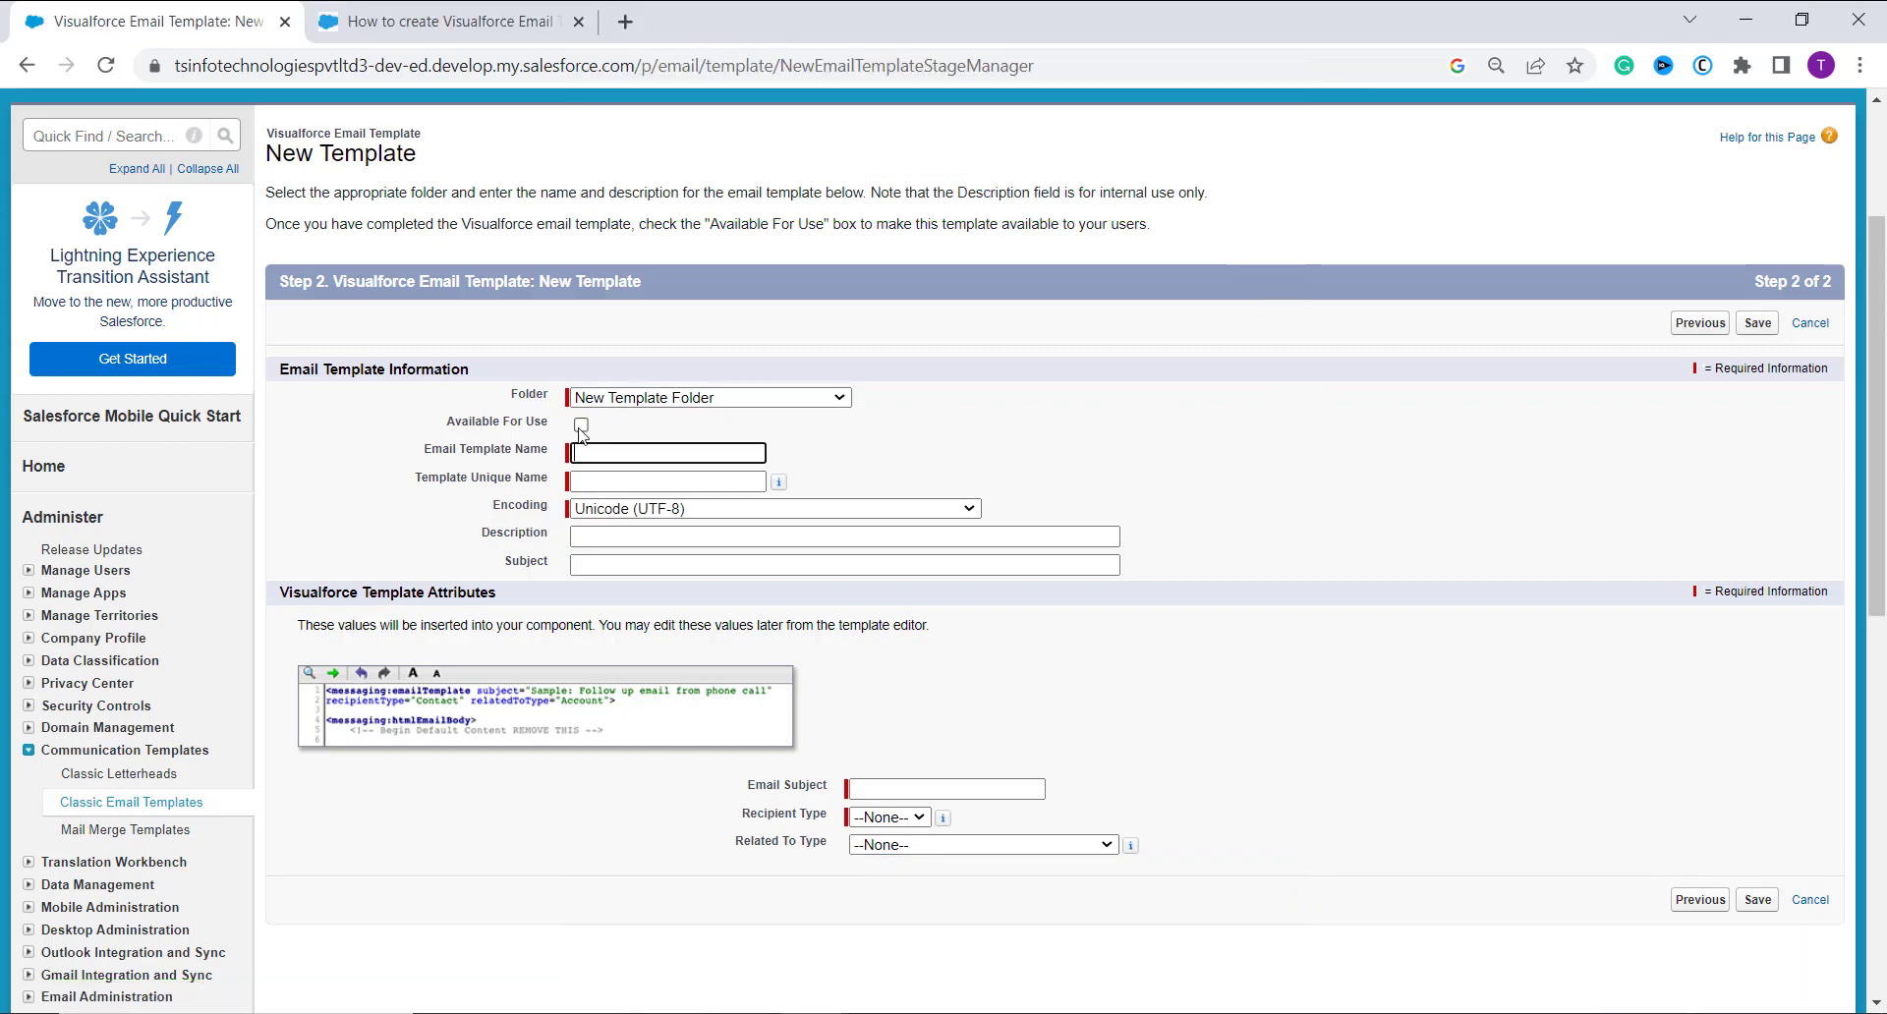
{"action": "left_click", "coordinate": [581, 425]}
{"action": "left_click", "coordinate": [582, 452]}
{"action": "type", "text": "Acco"}
{"action": "type", "text": "unt and "}
{"action": "type", "text": "Contact Information"}
{"action": "left_click", "coordinate": [637, 481]}
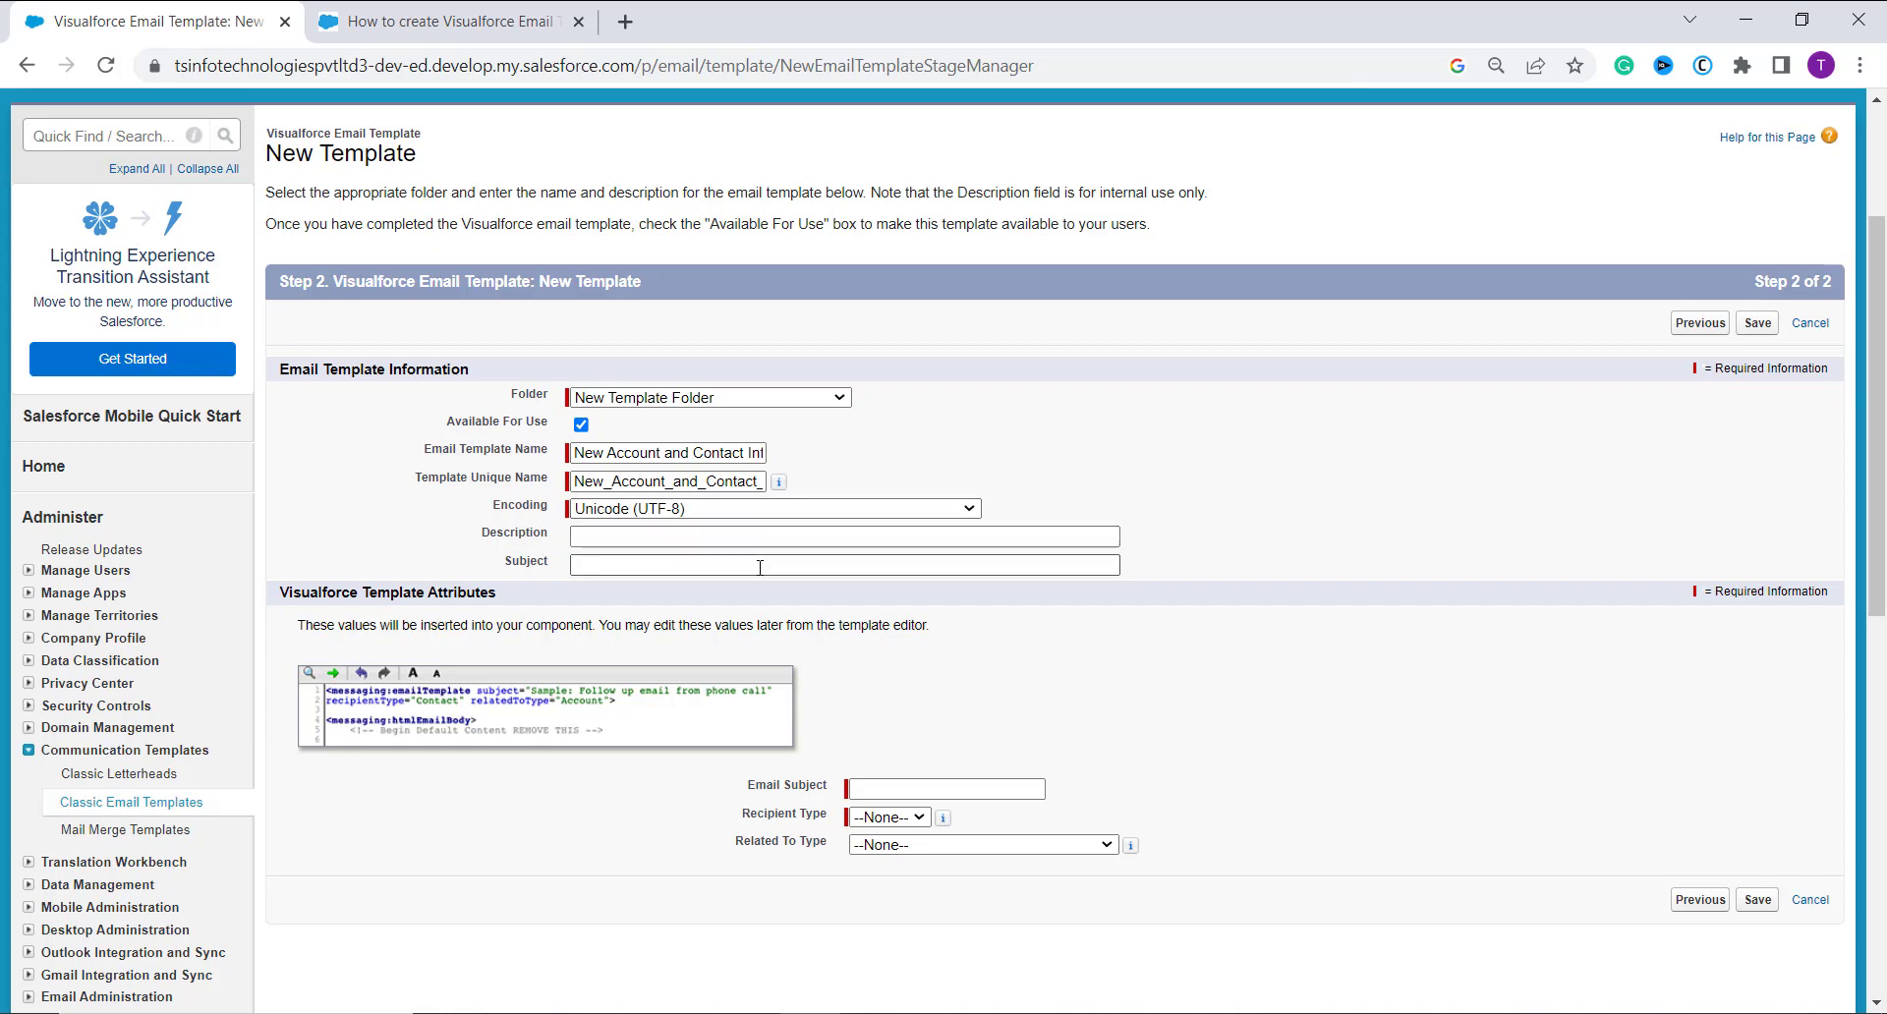
Step: Set subject 'Account and Contact Info' and Recipient Type Contact, then save the template
{"action": "left_click", "coordinate": [895, 786]}
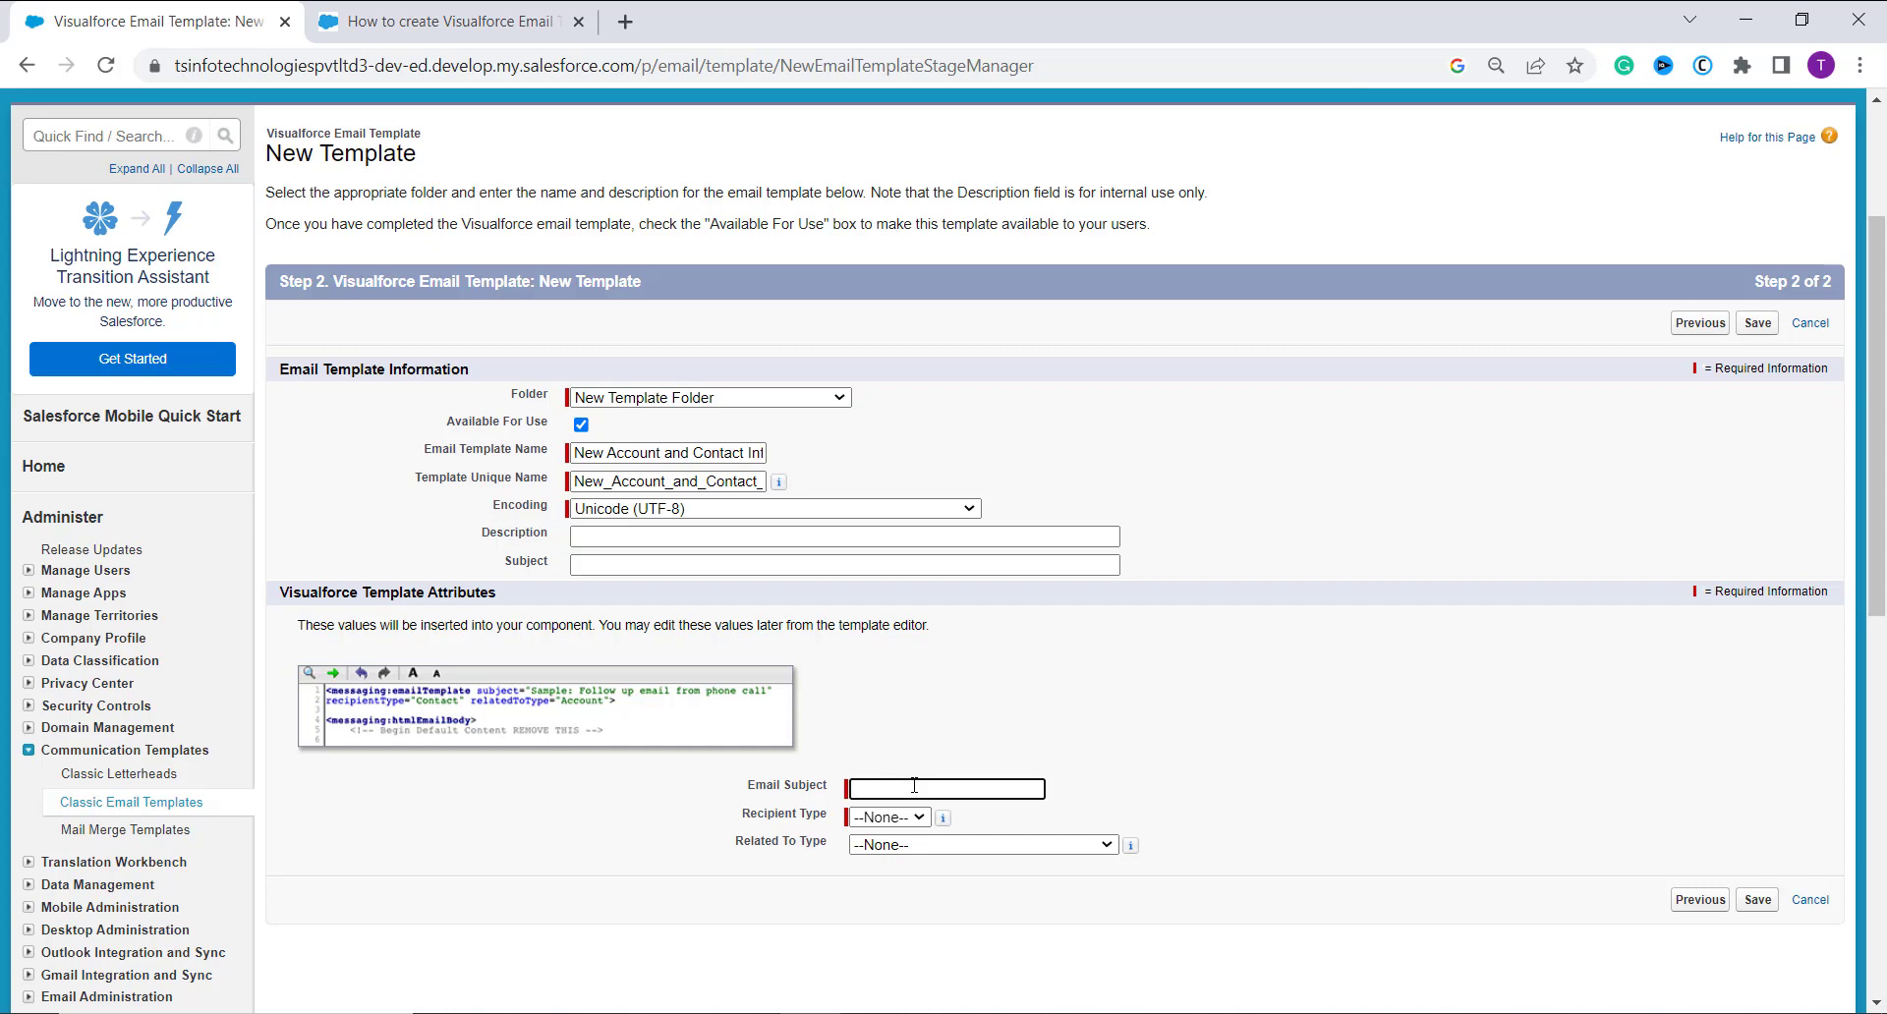
{"action": "type", "text": "Account and Contact Info"}
{"action": "left_click_drag", "start_coordinate": [891, 877], "coordinate": [887, 825]}
{"action": "left_click", "coordinate": [887, 826]}
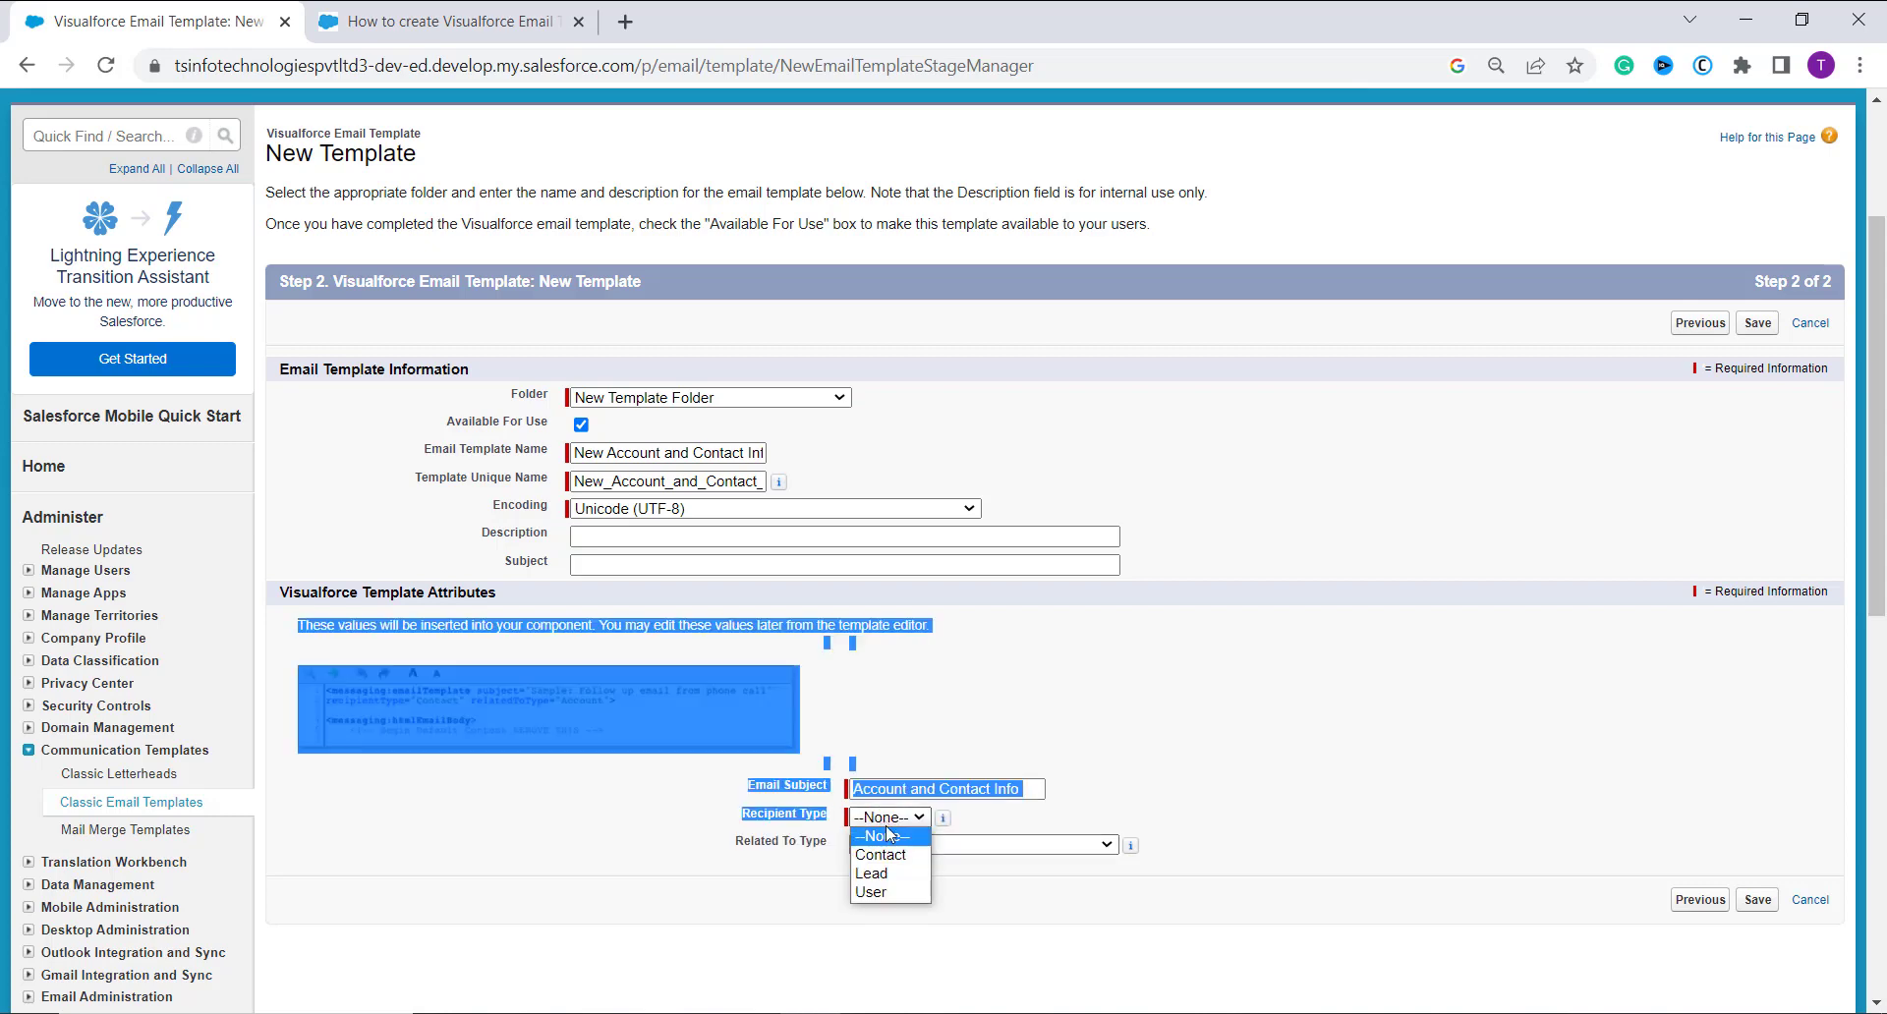
{"action": "left_click", "coordinate": [893, 863]}
{"action": "scroll", "coordinate": [1377, 639], "scroll_direction": "down", "scroll_amount": 1}
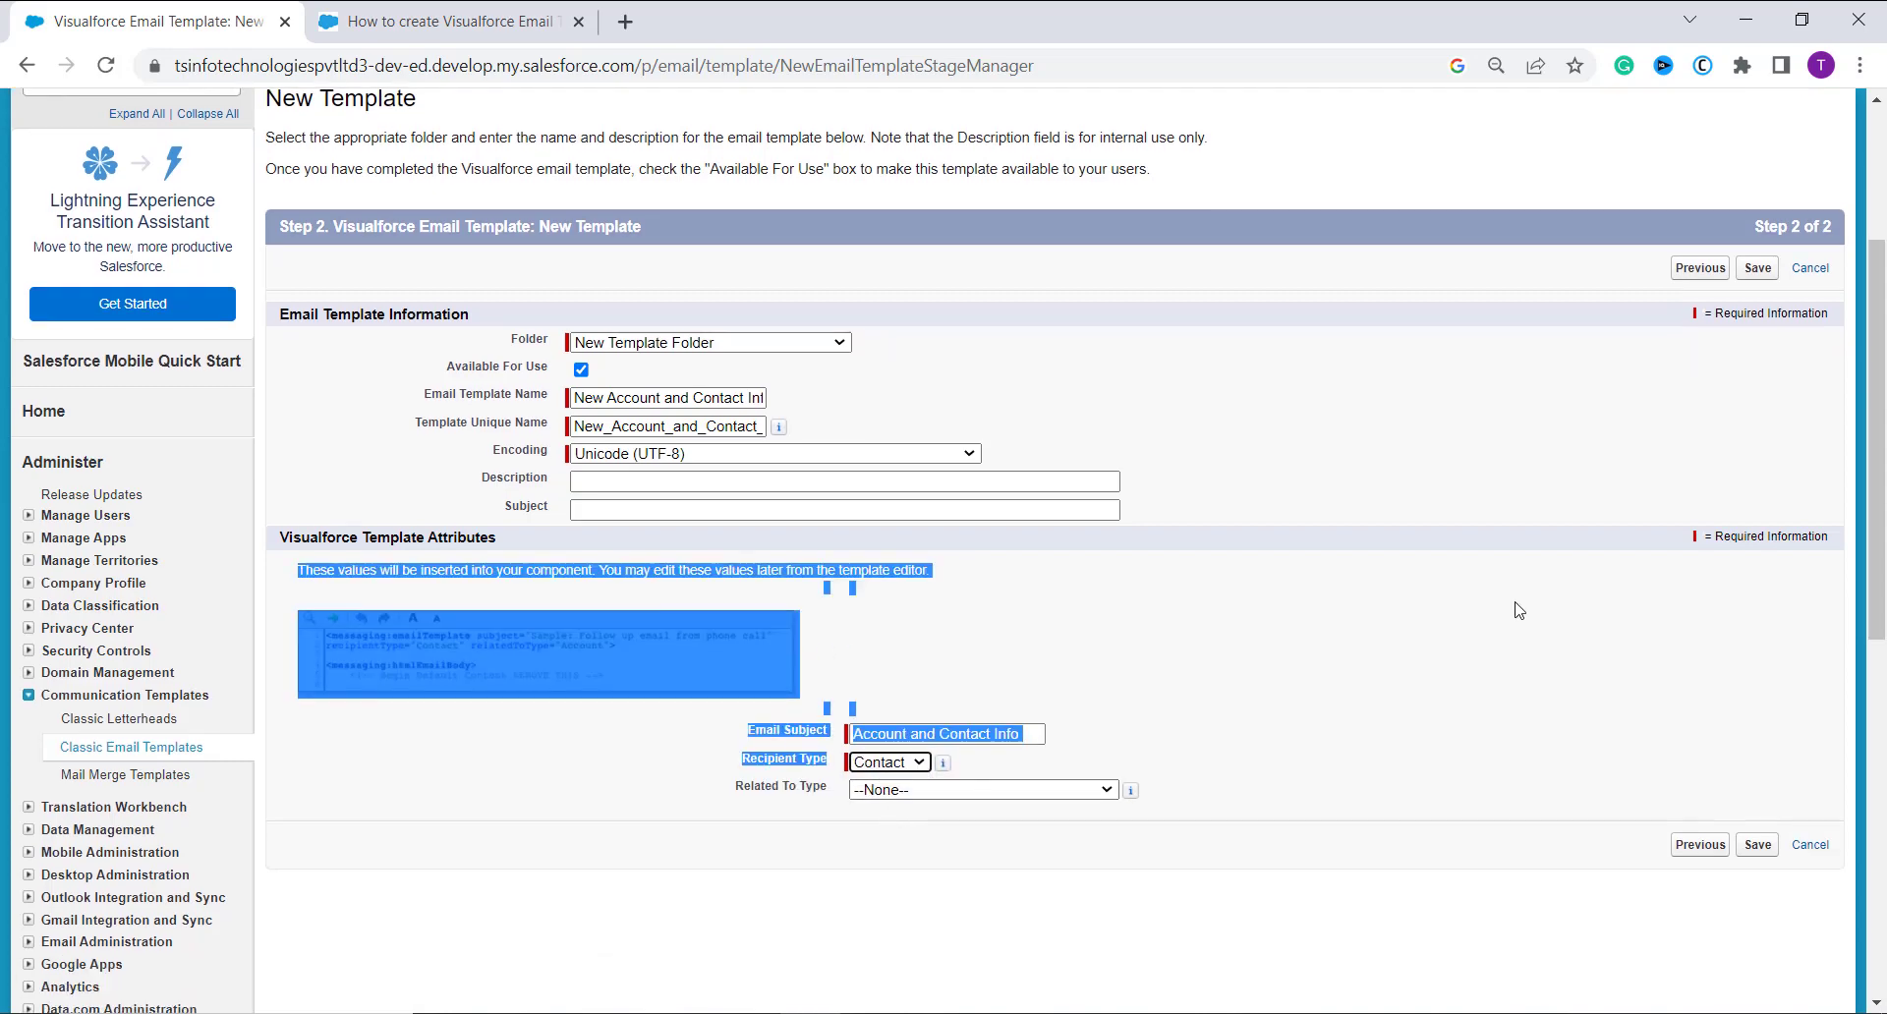
{"action": "left_click", "coordinate": [1443, 648]}
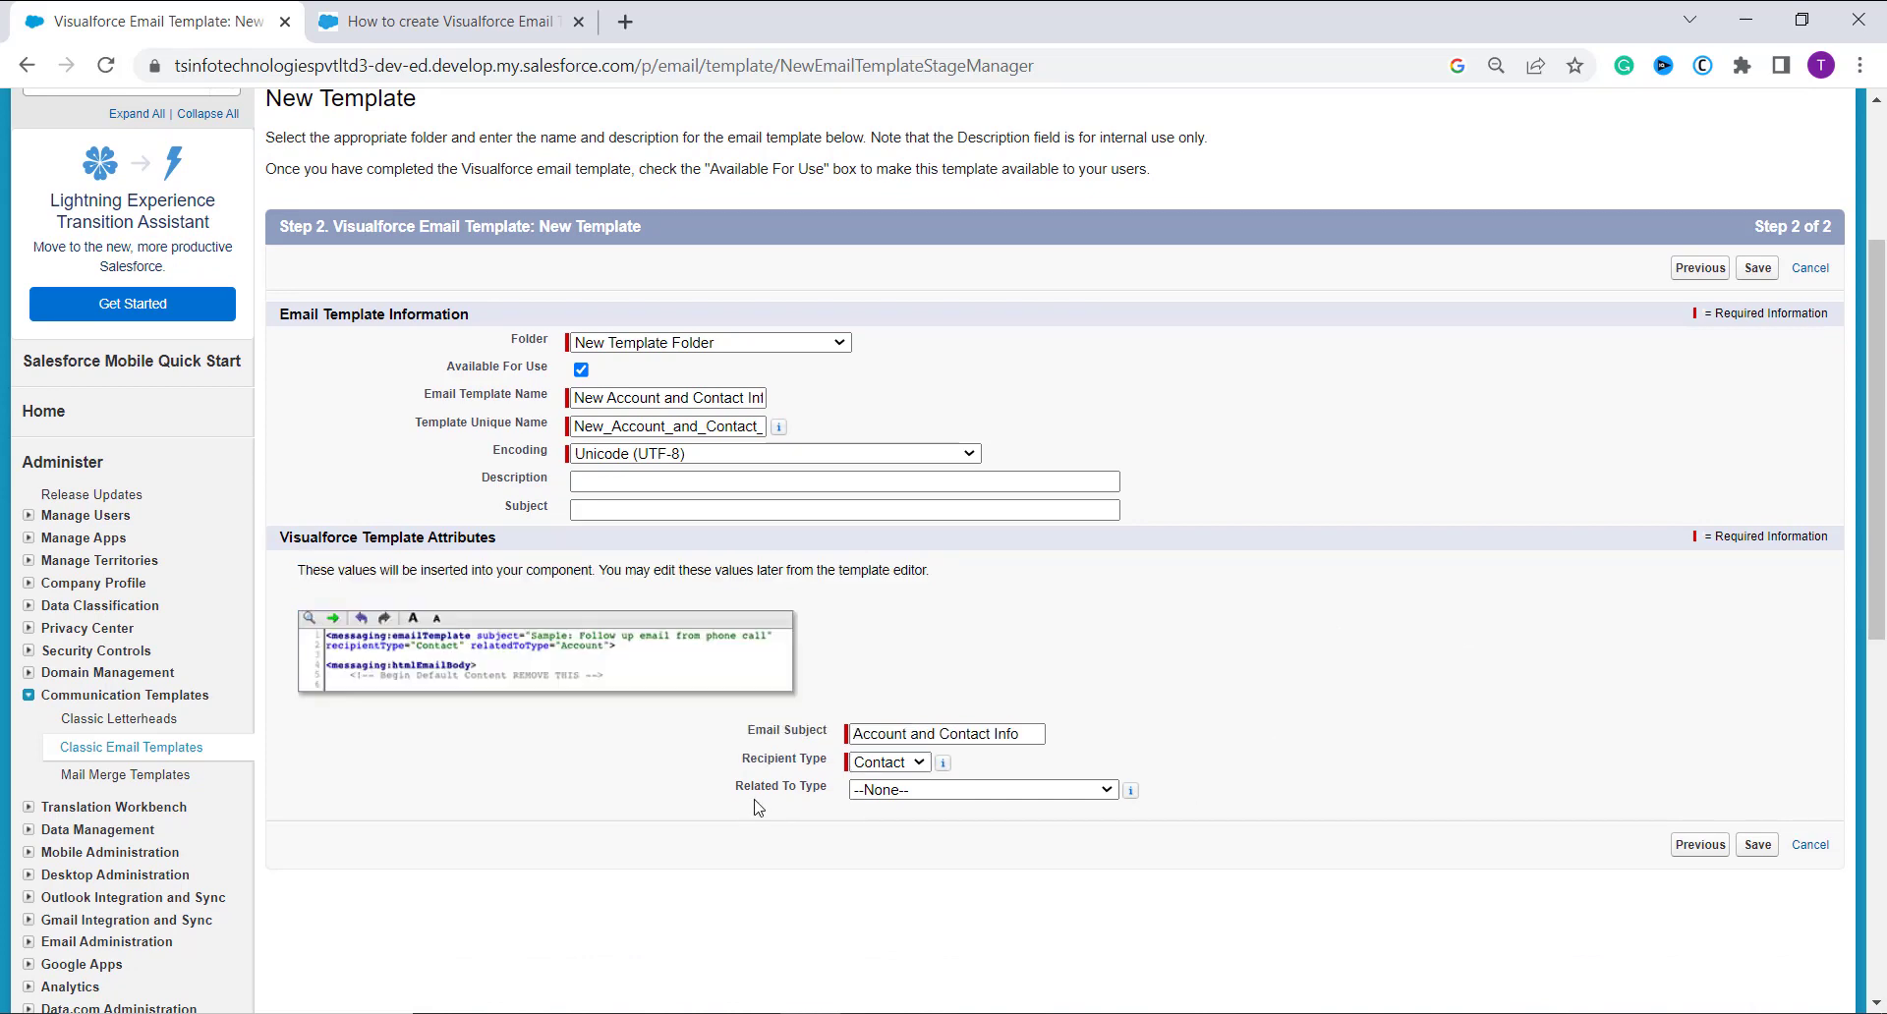
{"action": "left_click", "coordinate": [1763, 849]}
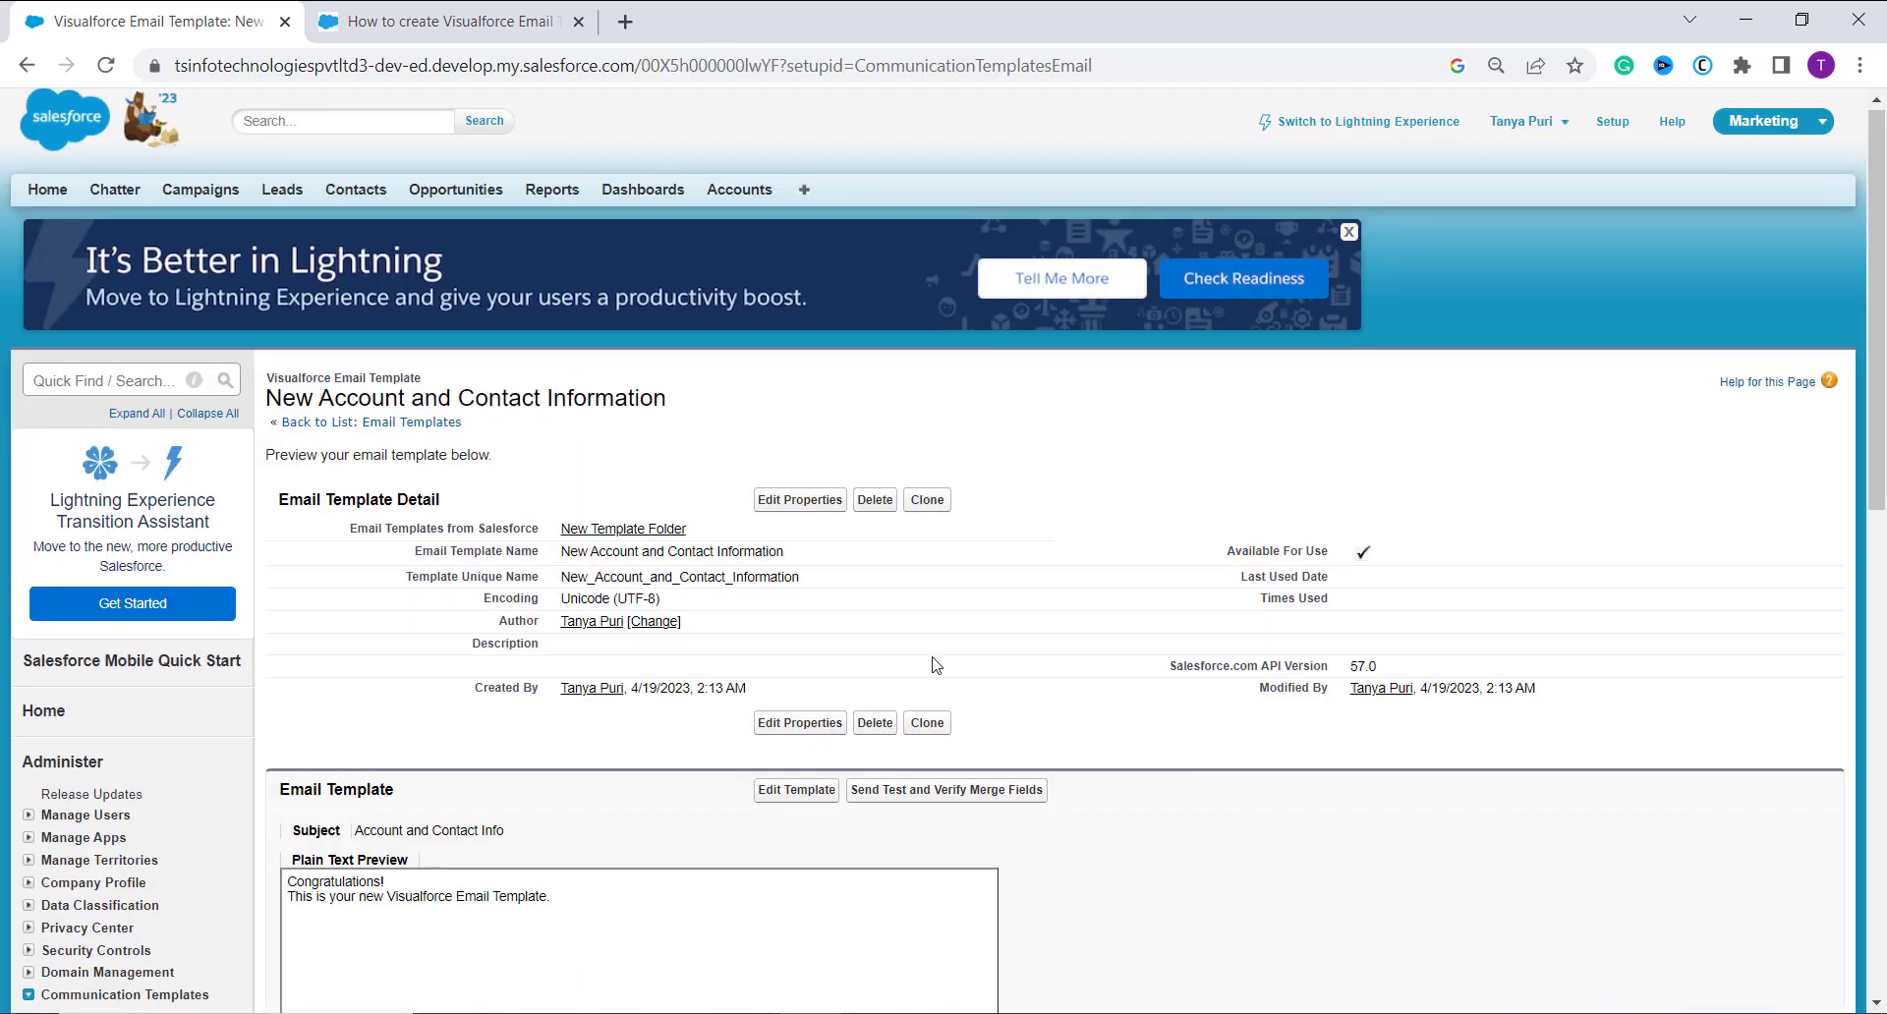
Step: In the template's code editor, replace all starter markup with the pasted HTML account-fields table code
{"action": "scroll", "coordinate": [931, 662], "scroll_direction": "down", "scroll_amount": 1}
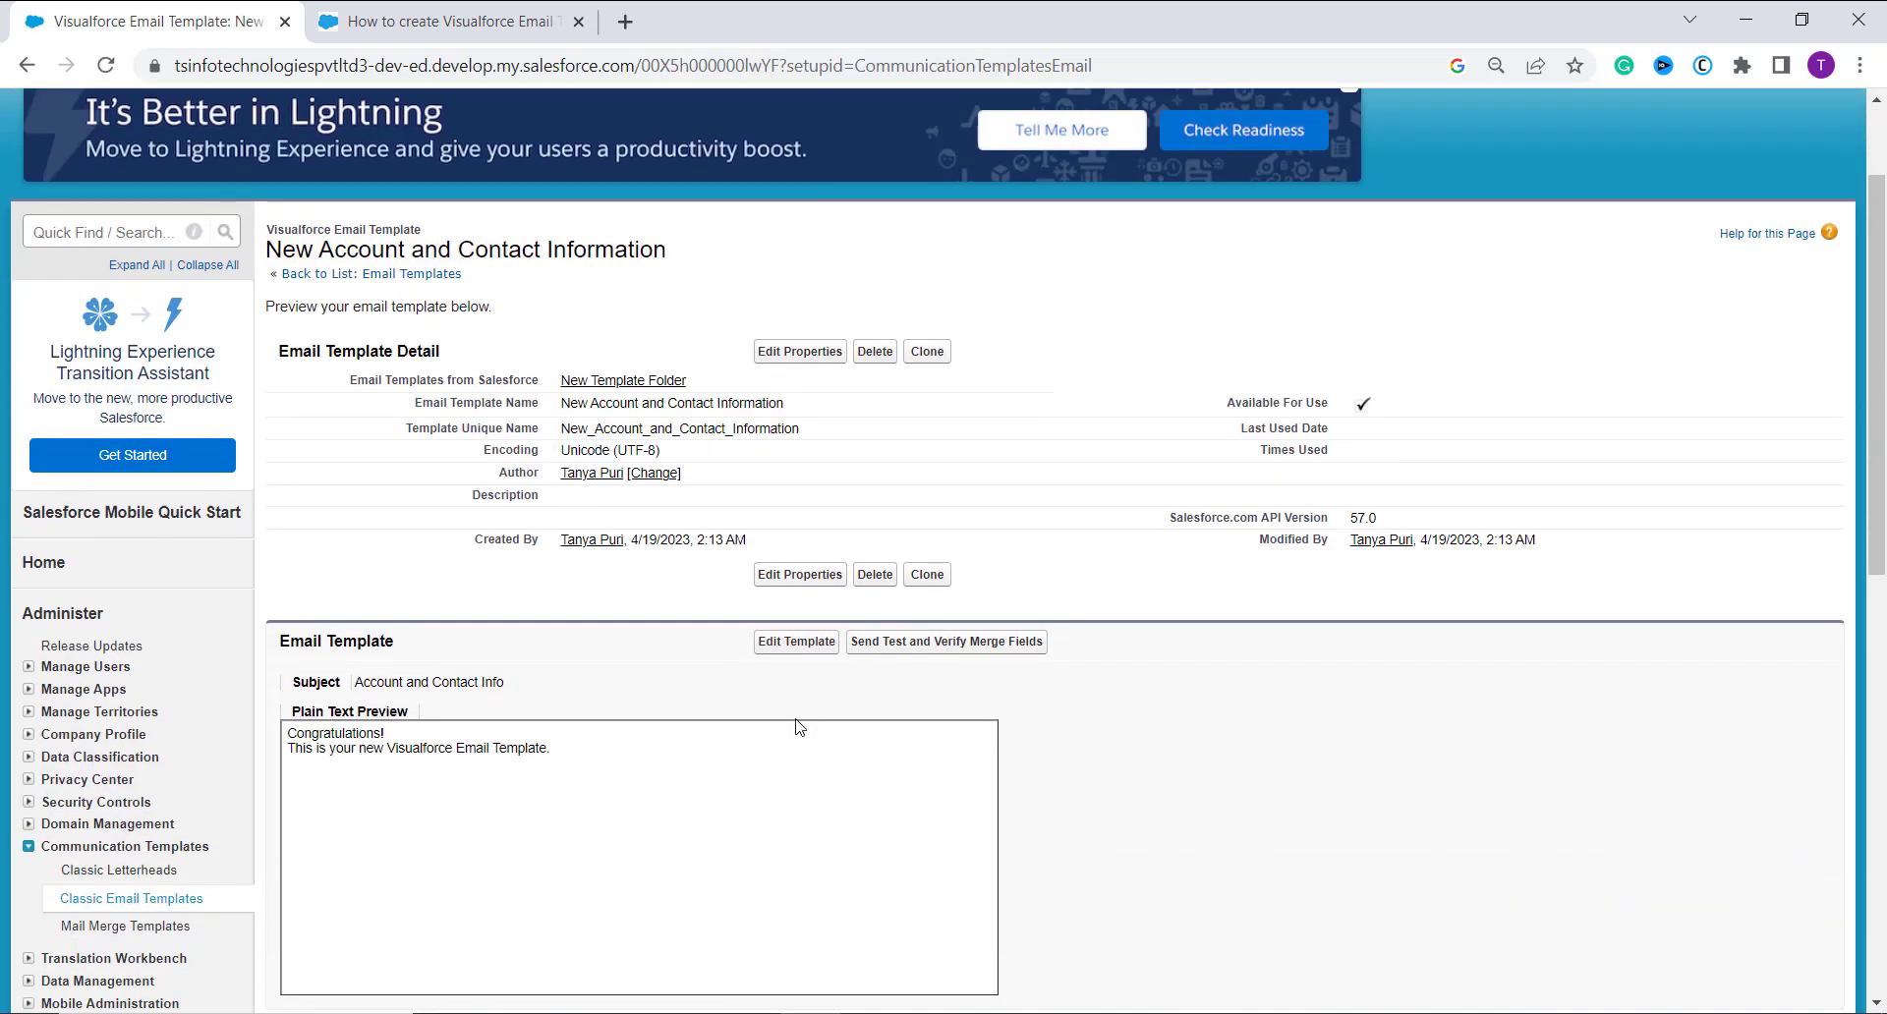
{"action": "left_click", "coordinate": [788, 654]}
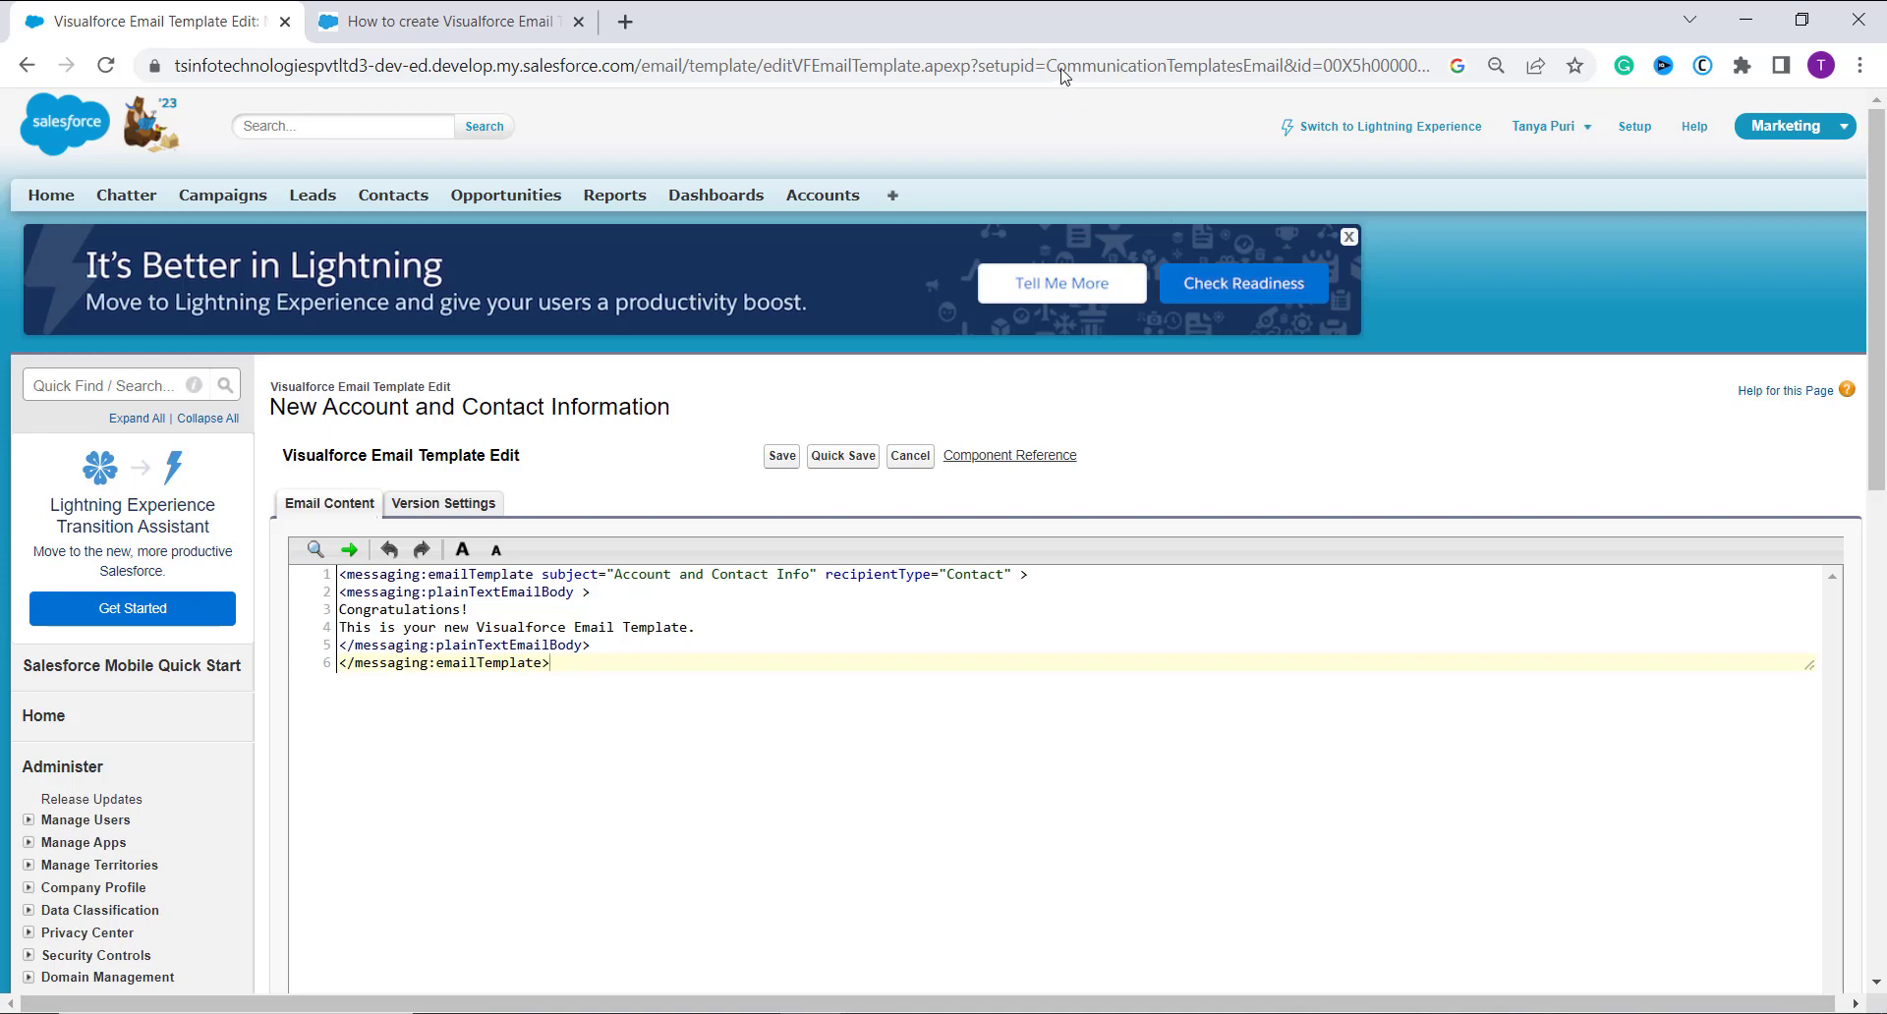
{"action": "key", "text": "ctrl+a"}
{"action": "key", "text": "ctrl+v"}
Step: Scroll through the saved template's HTML preview to check the Account Name, Number, Ownership and Ticker Symbol table
{"action": "scroll", "coordinate": [882, 715], "scroll_direction": "down", "scroll_amount": 1}
{"action": "scroll", "coordinate": [881, 714], "scroll_direction": "down", "scroll_amount": 2}
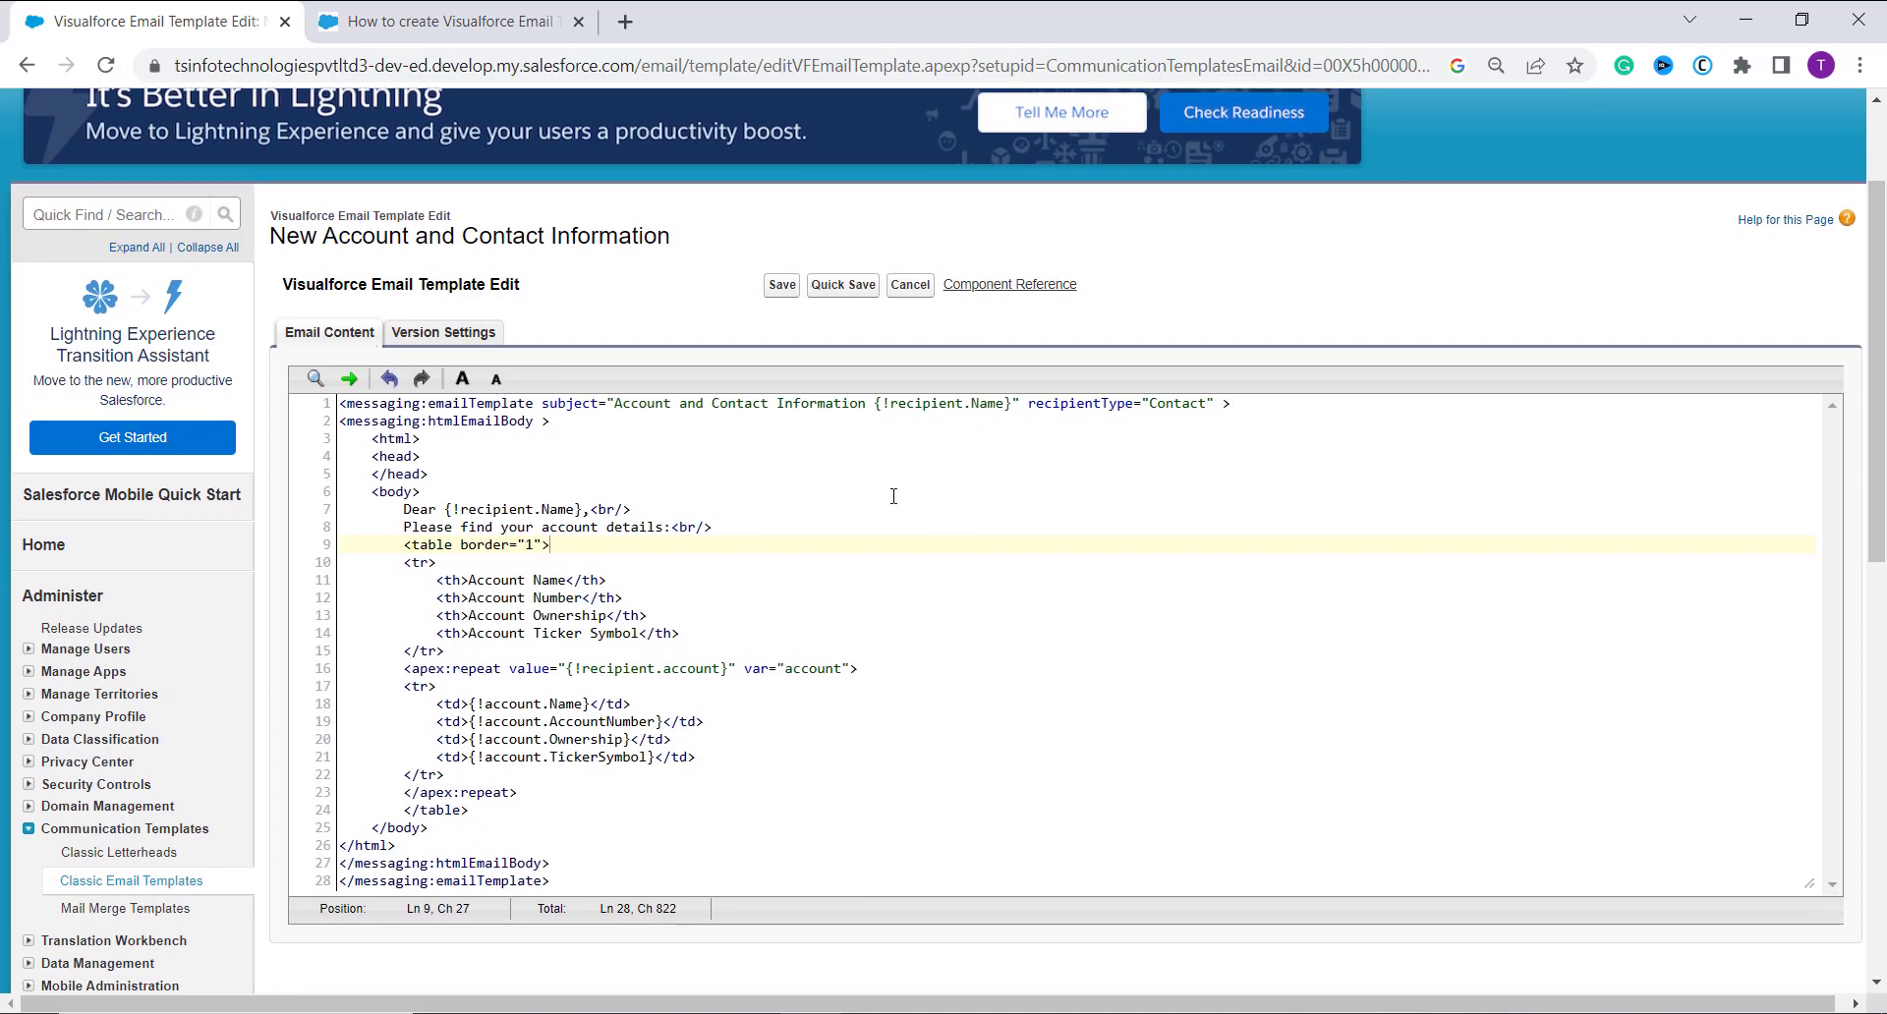
{"action": "scroll", "coordinate": [860, 521], "scroll_direction": "up", "scroll_amount": 2}
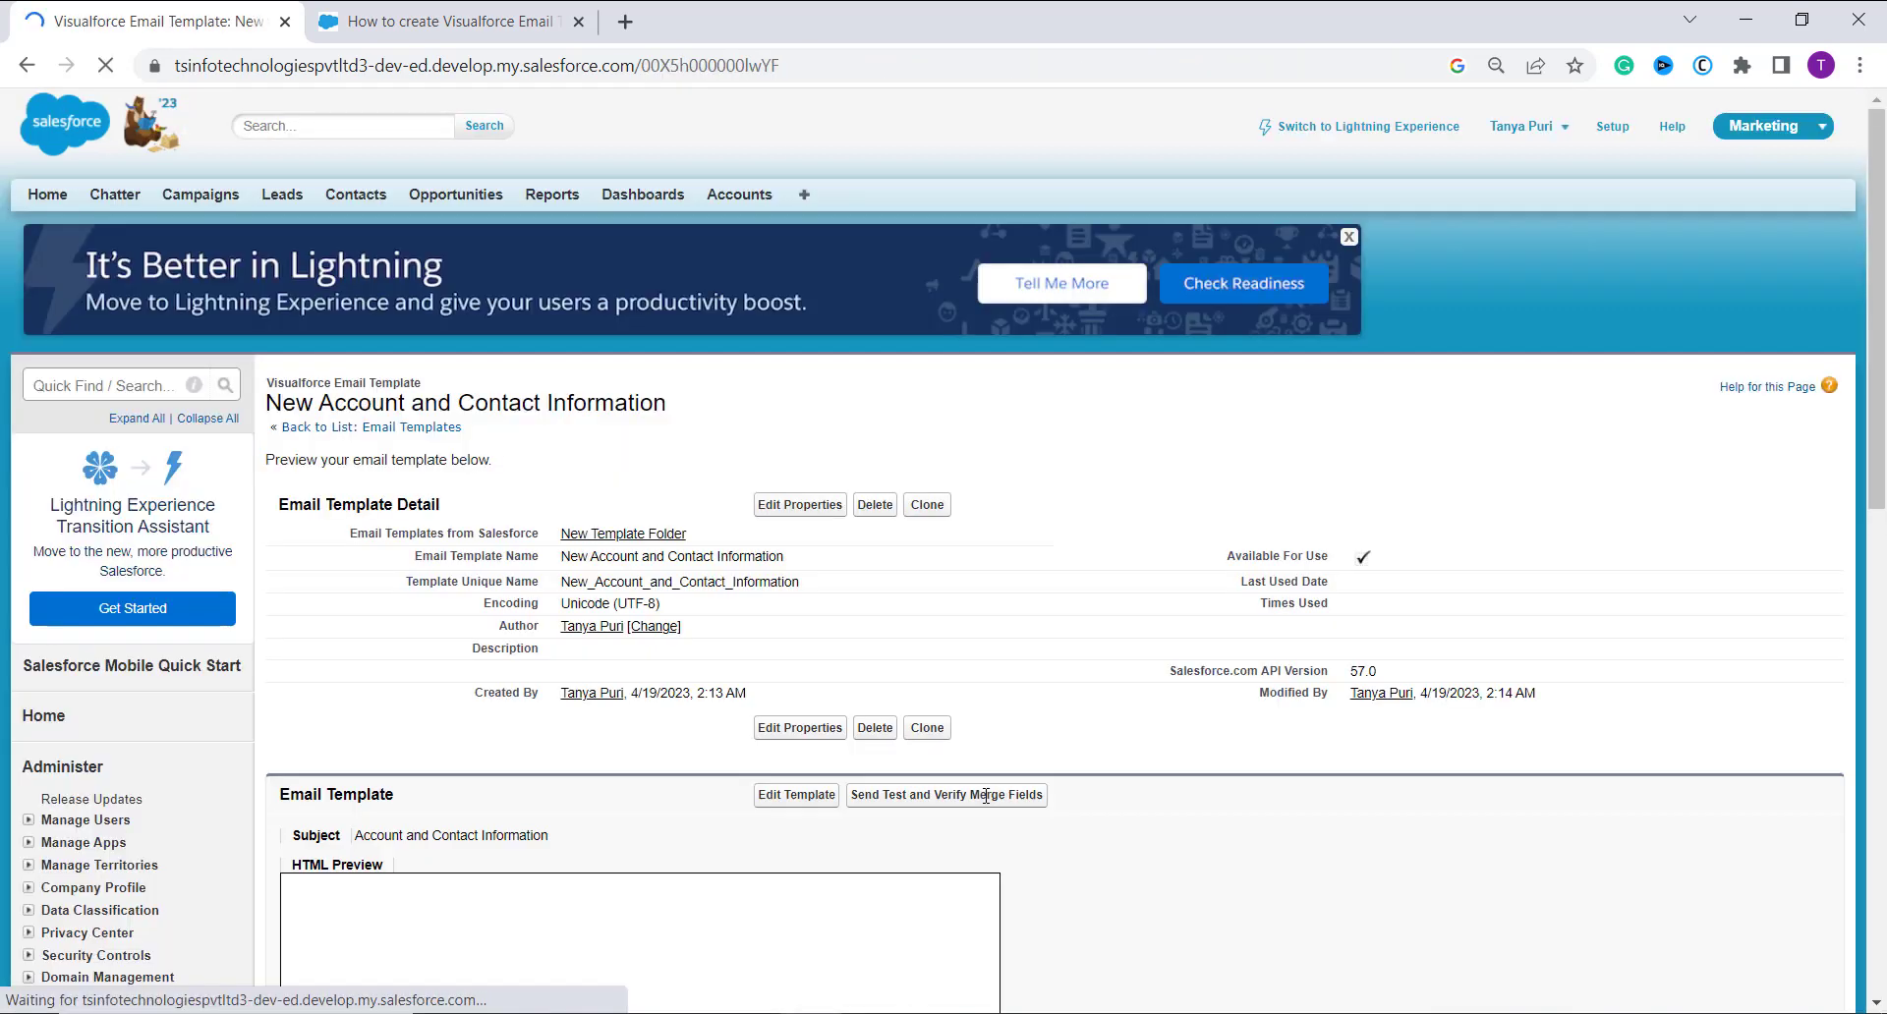
{"action": "scroll", "coordinate": [973, 777], "scroll_direction": "down", "scroll_amount": 2}
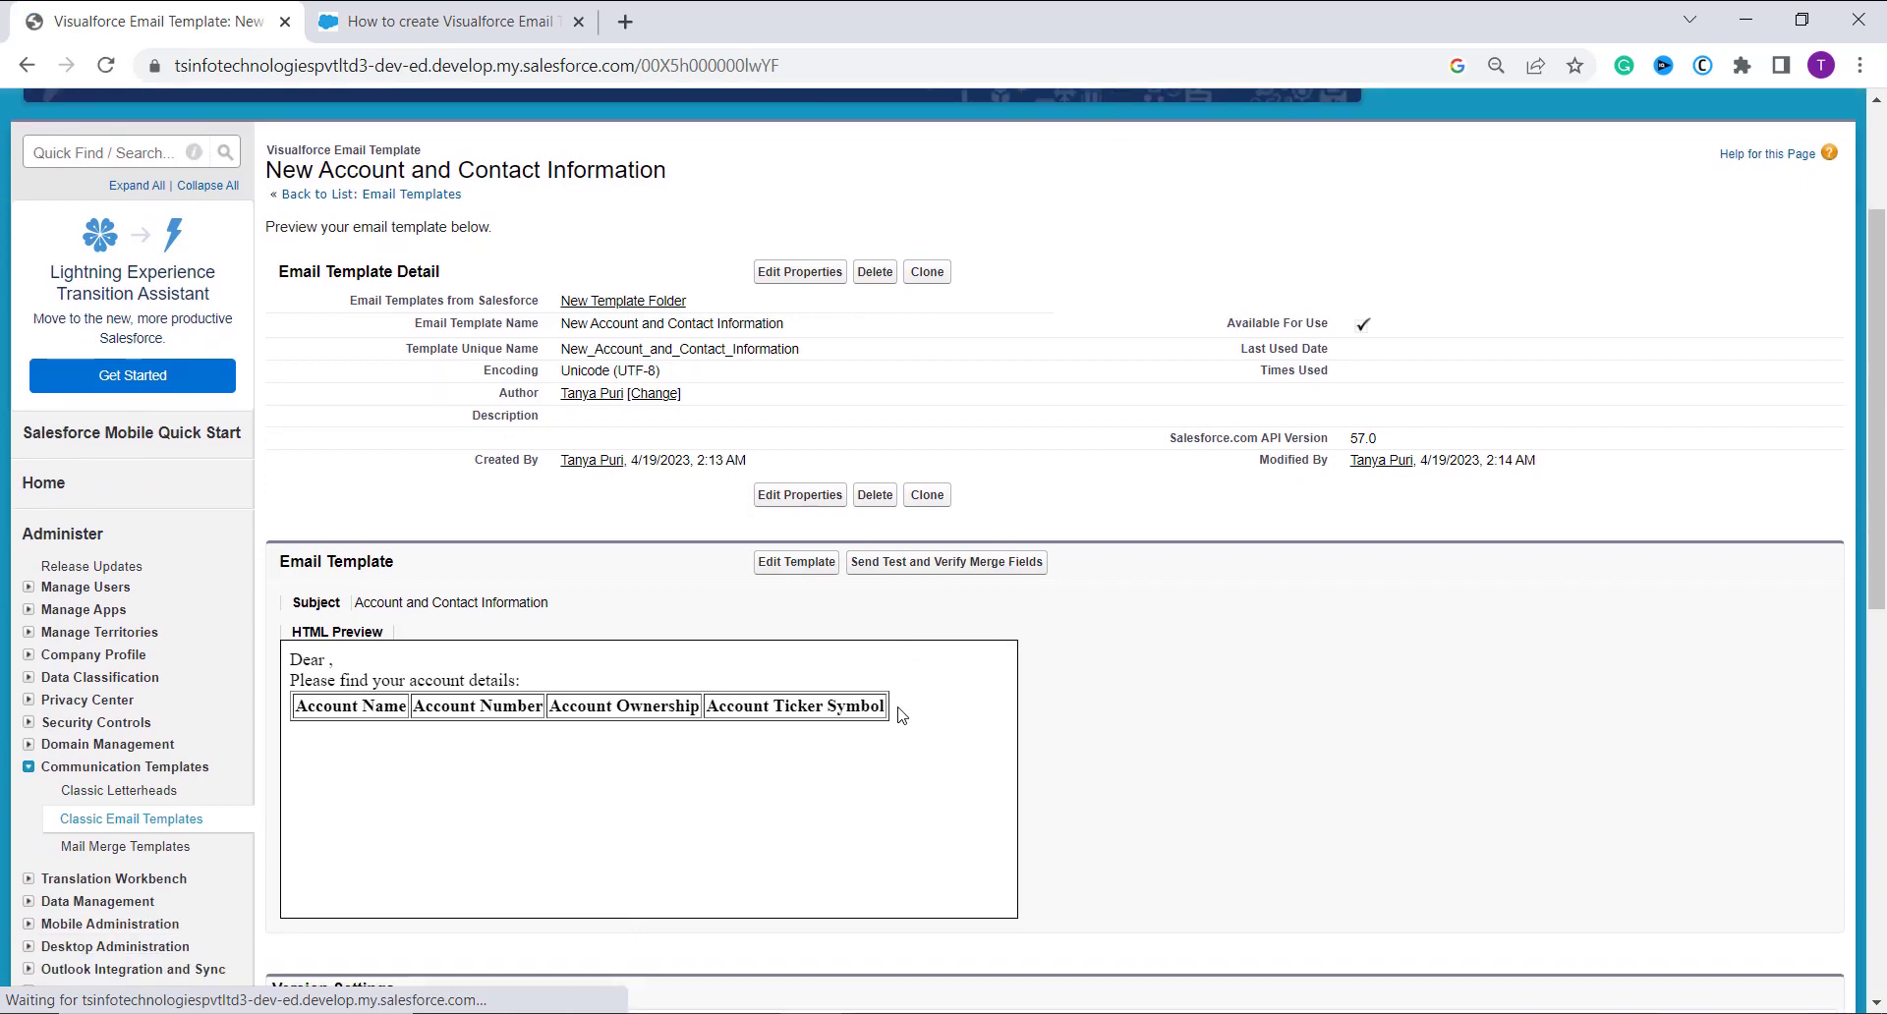